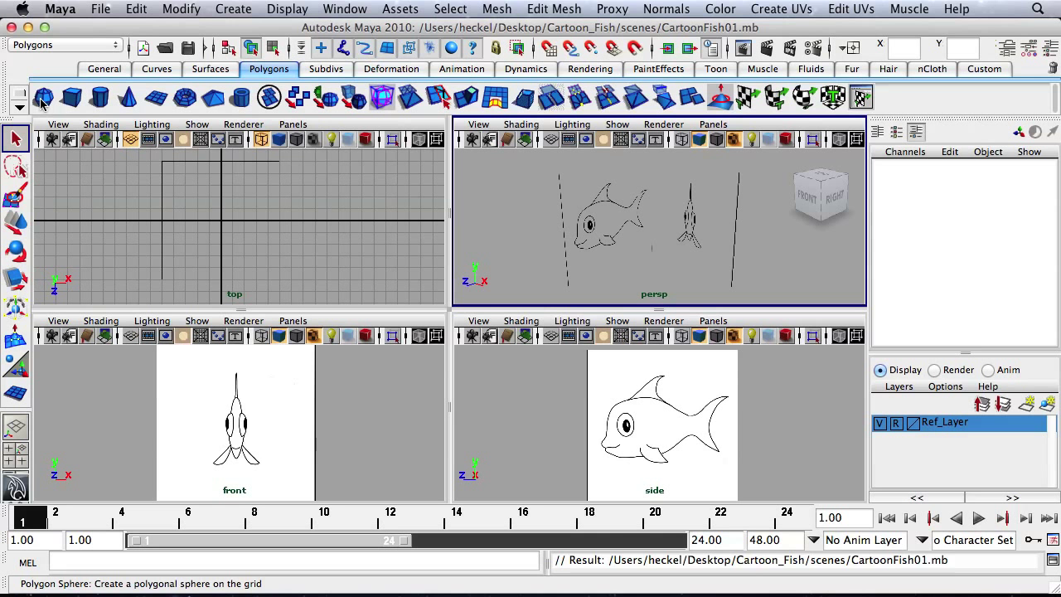
Create a polygon sphere at the origin and set its Rotate Z to -90.
left_click(43, 99)
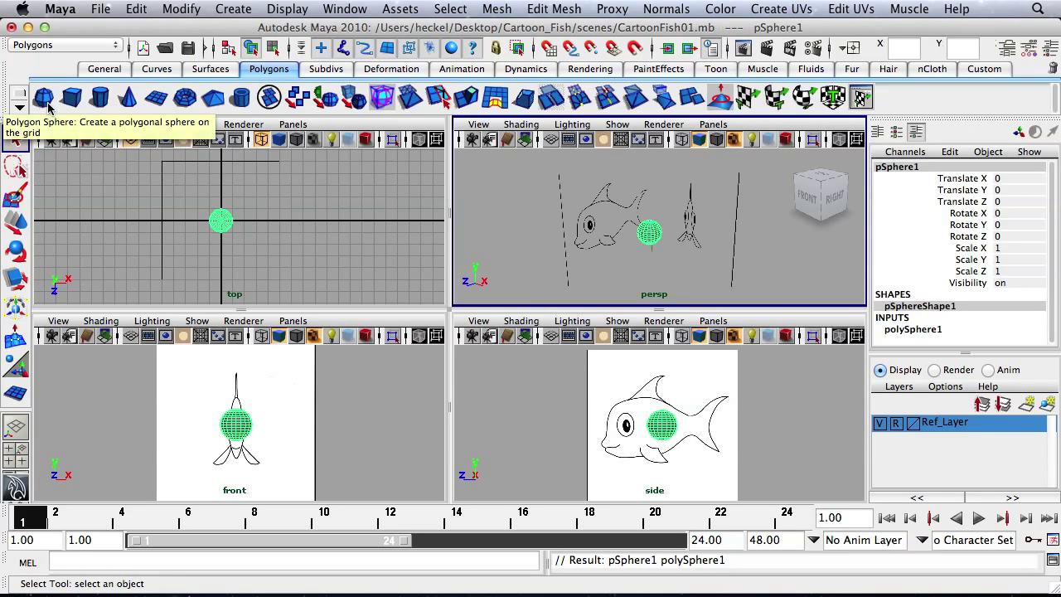
key("e")
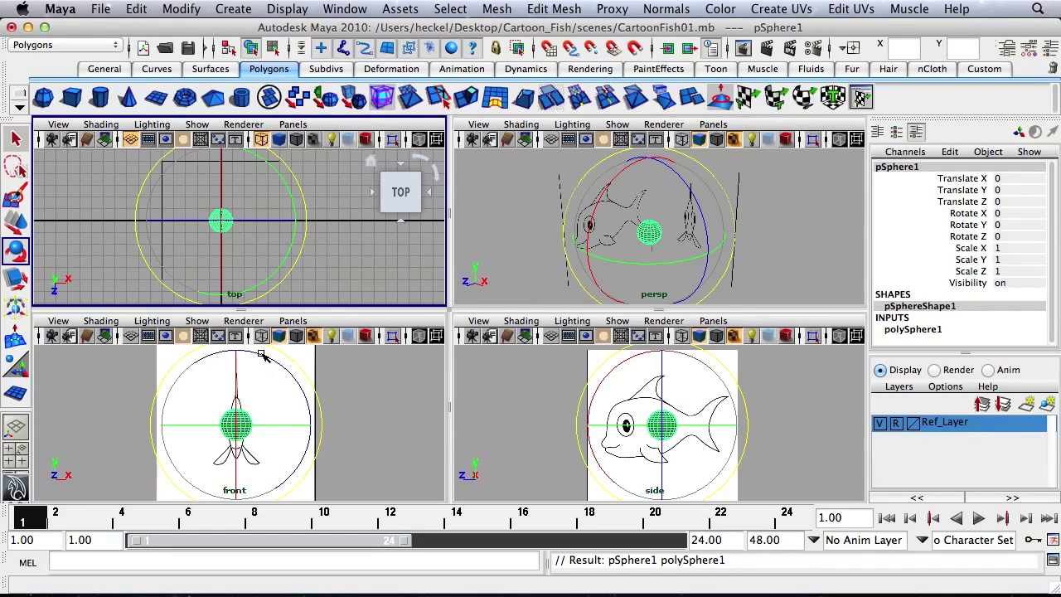
left_click_drag(261, 354, 310, 446)
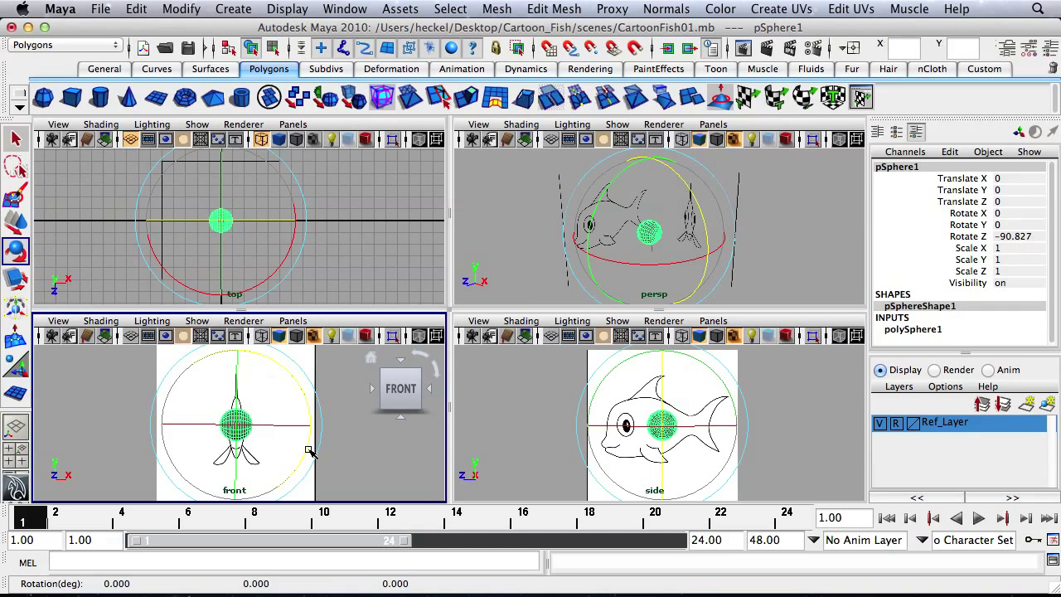
left_click(1040, 237)
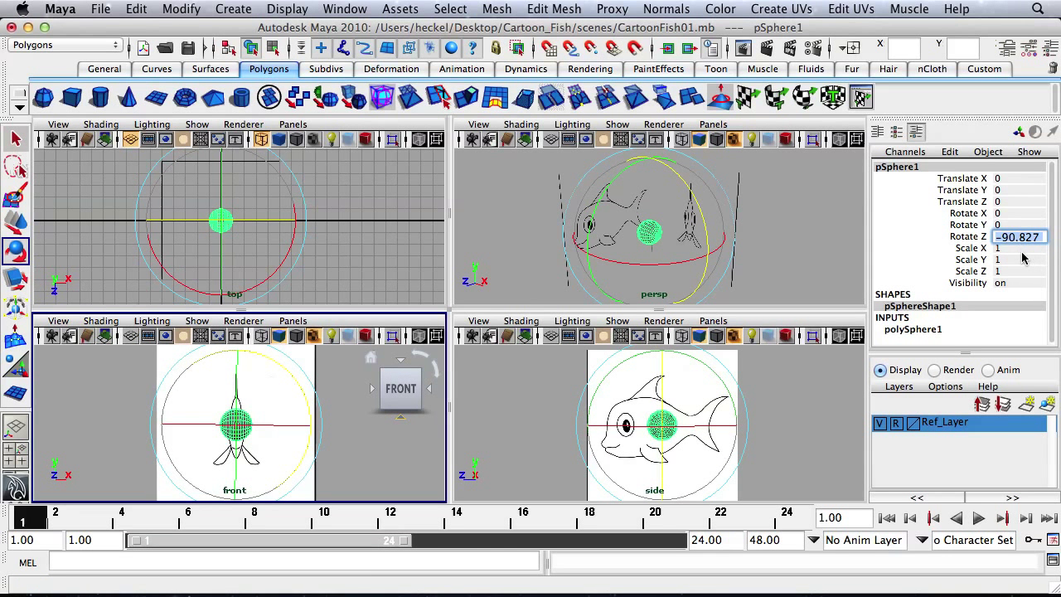
type("-90")
key("Return")
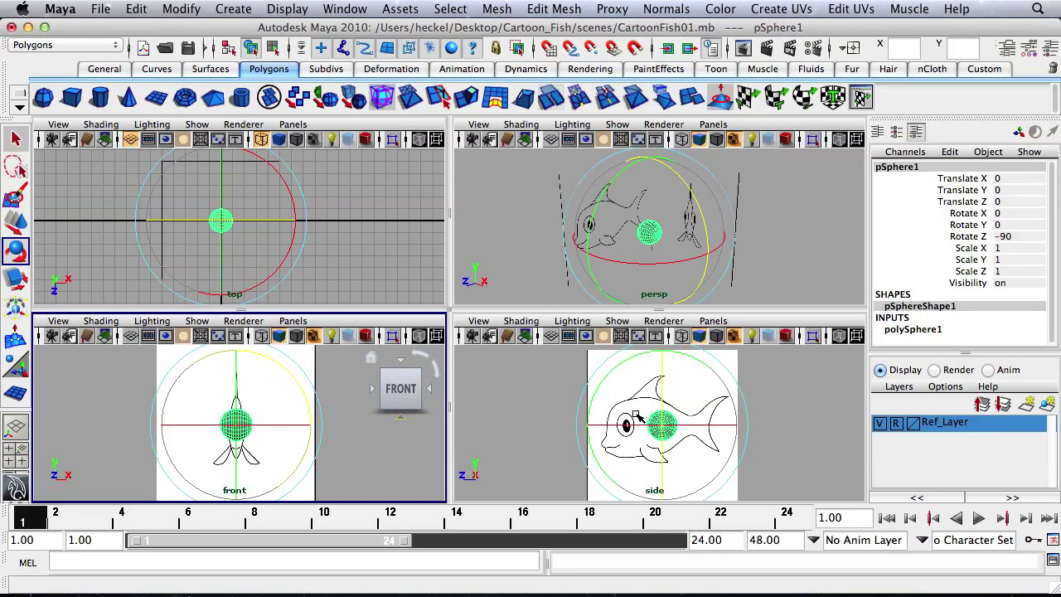
Move the sphere over the fish's eye in the side view, to about Translate Y 0.028 and Translate Z 2.385.
scroll(638, 418, "up", 5)
key("w")
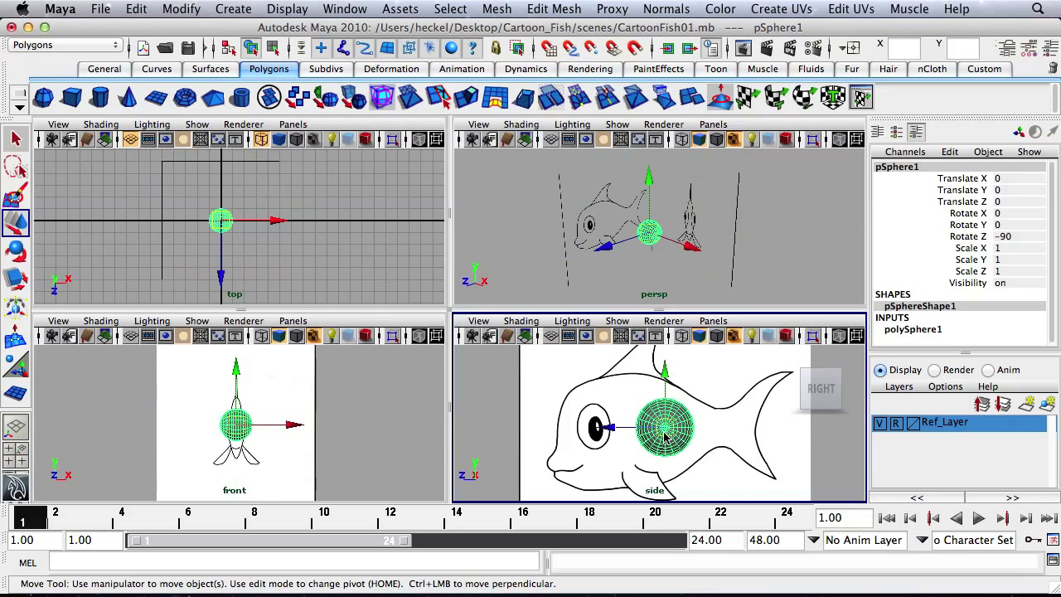
left_click_drag(663, 437, 595, 435)
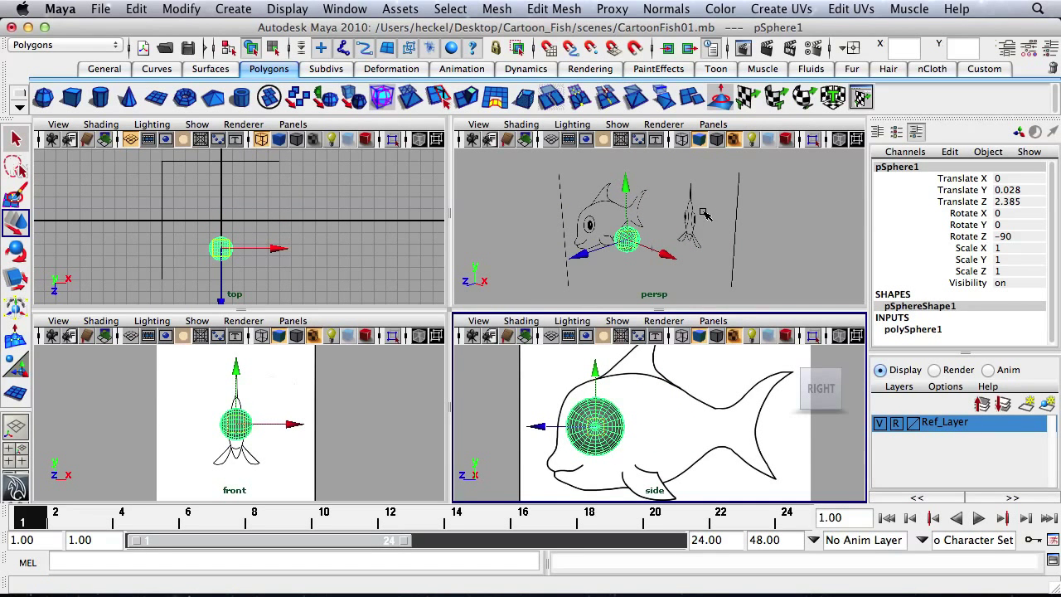
Create a new Lambert material in Hypershade and name it transparentMat.
left_click(343, 9)
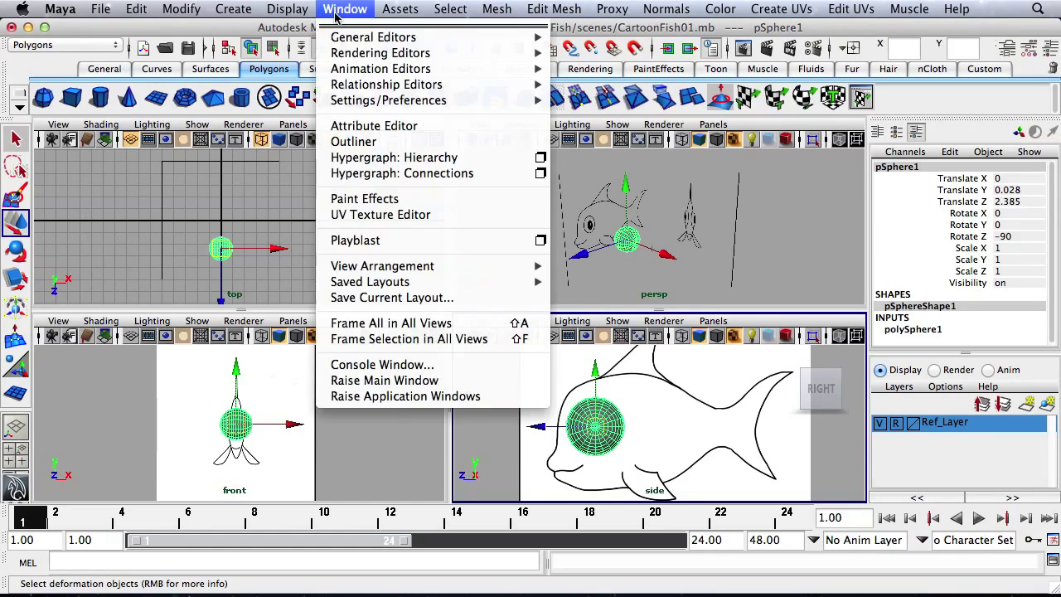
mouse_move(485, 58)
left_click(637, 93)
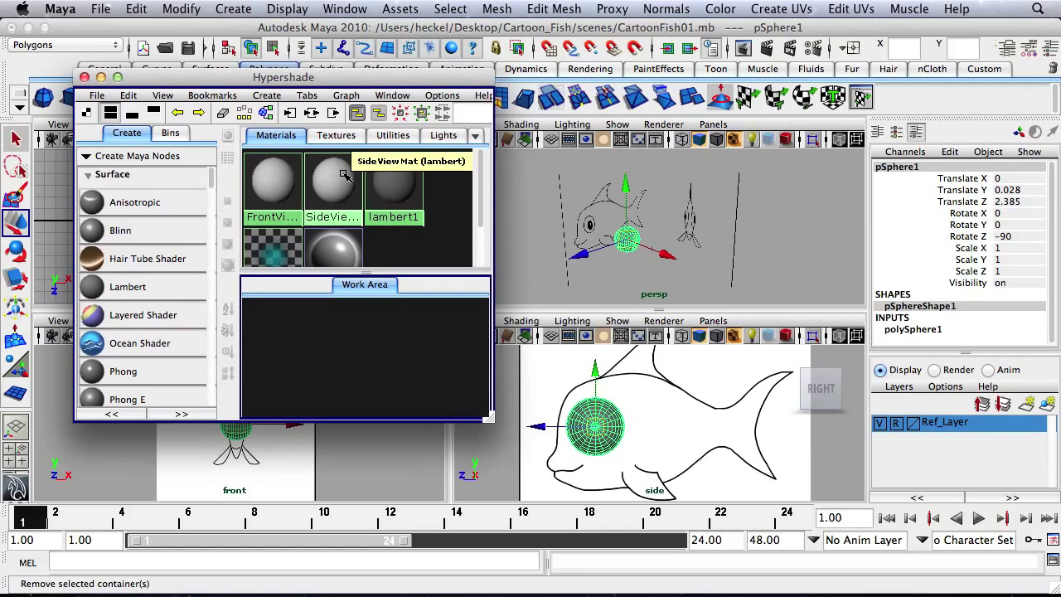
left_click(154, 287)
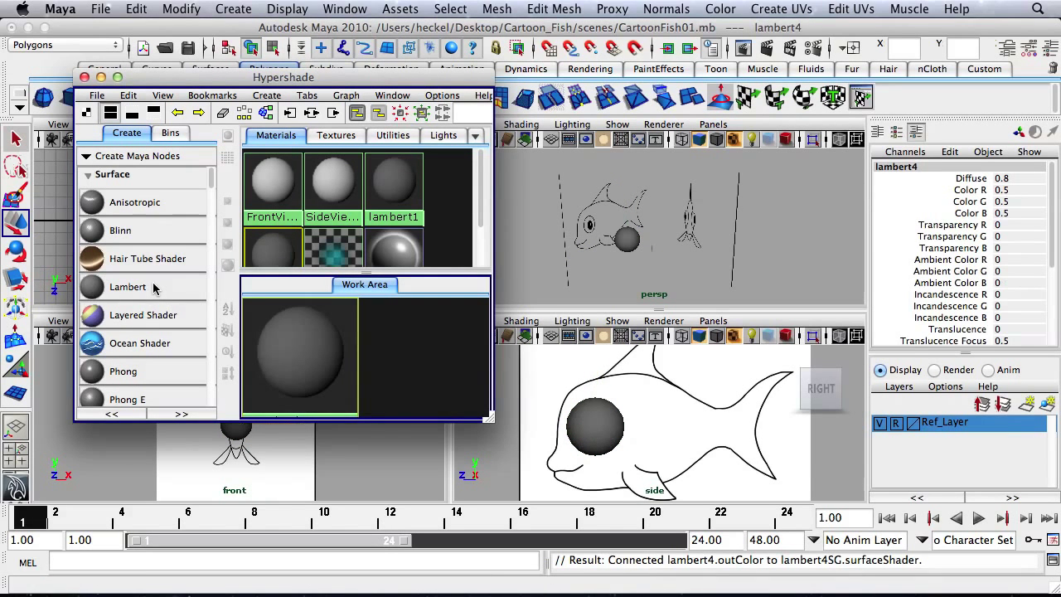
double_click(278, 251)
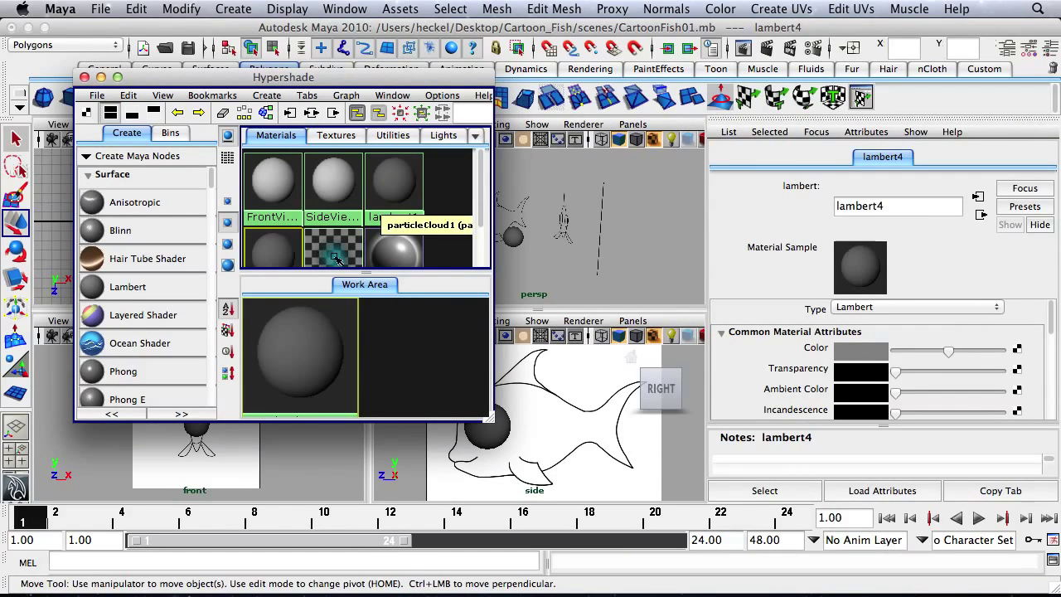
left_click(903, 210)
type("t")
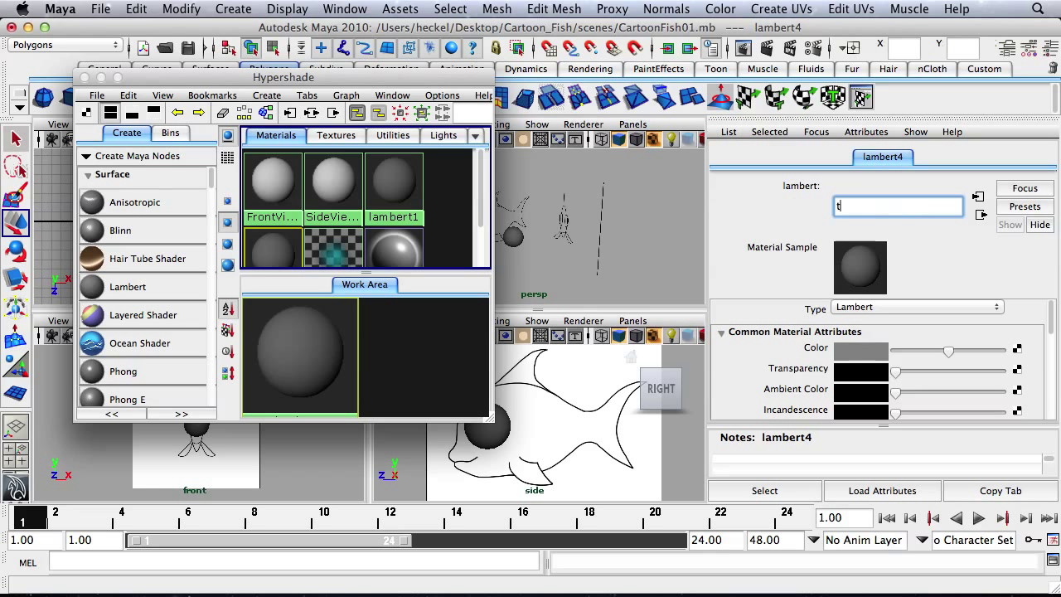
type("ransparentMat")
Set transparentMat's color to a bright blue with hue about 227 and saturation about 0.71, and its transparency to roughly half.
left_click(884, 352)
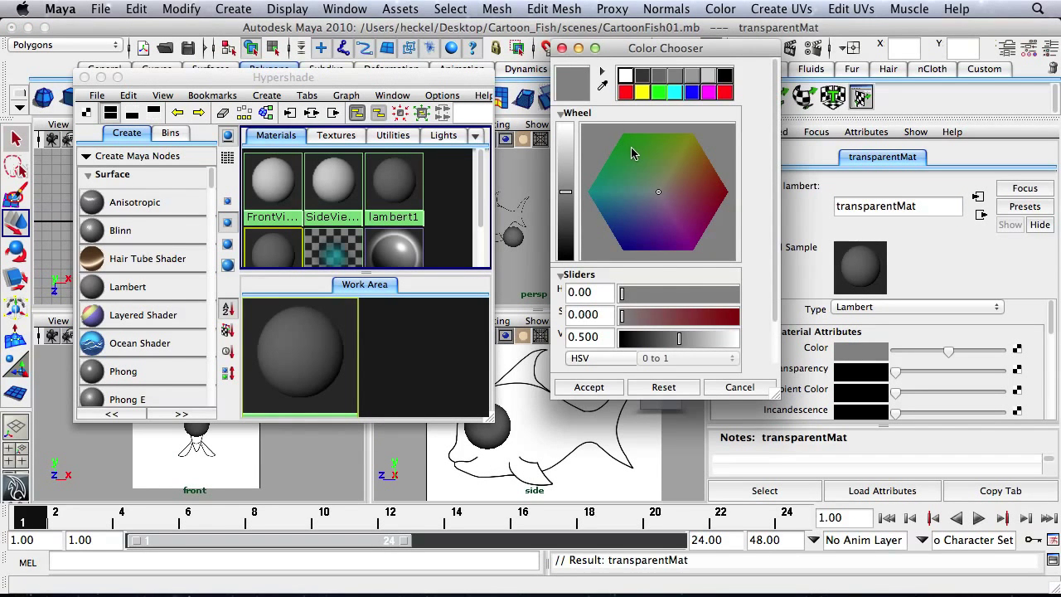
left_click_drag(669, 50, 621, 50)
left_click(580, 228)
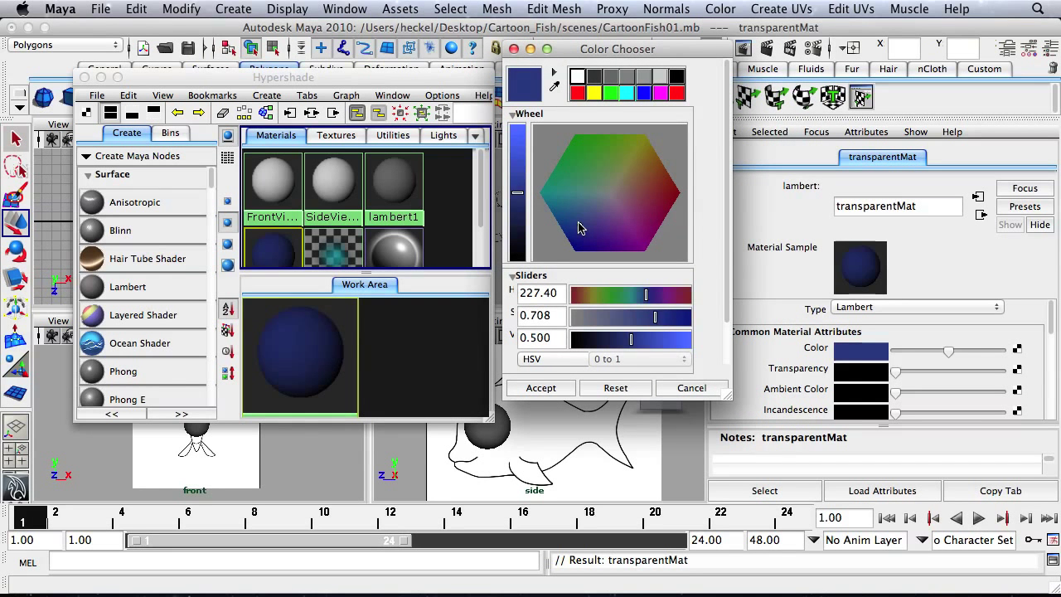
left_click(515, 155)
left_click(545, 389)
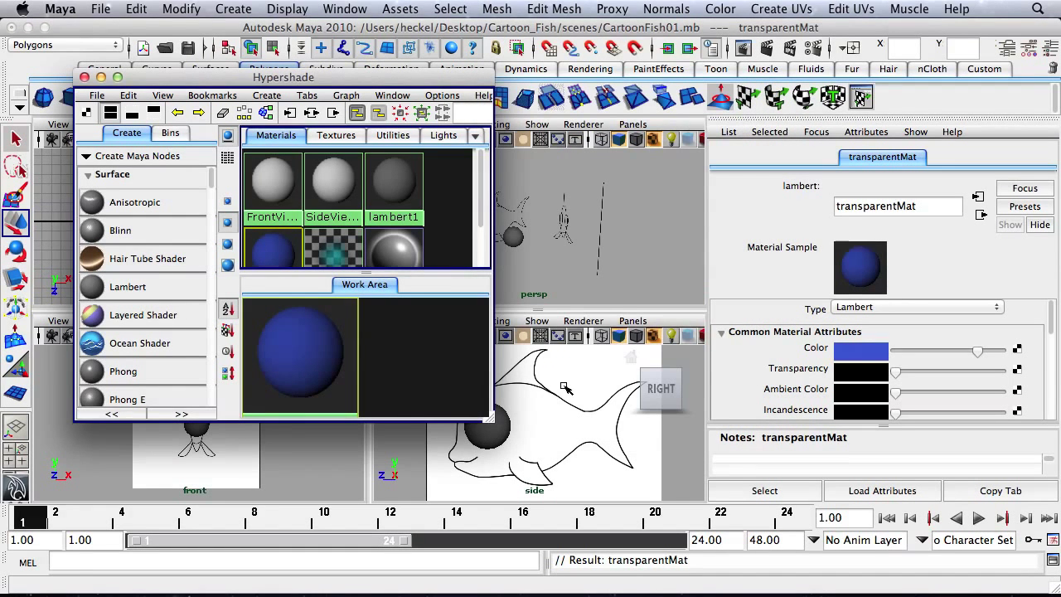
left_click_drag(895, 372, 945, 375)
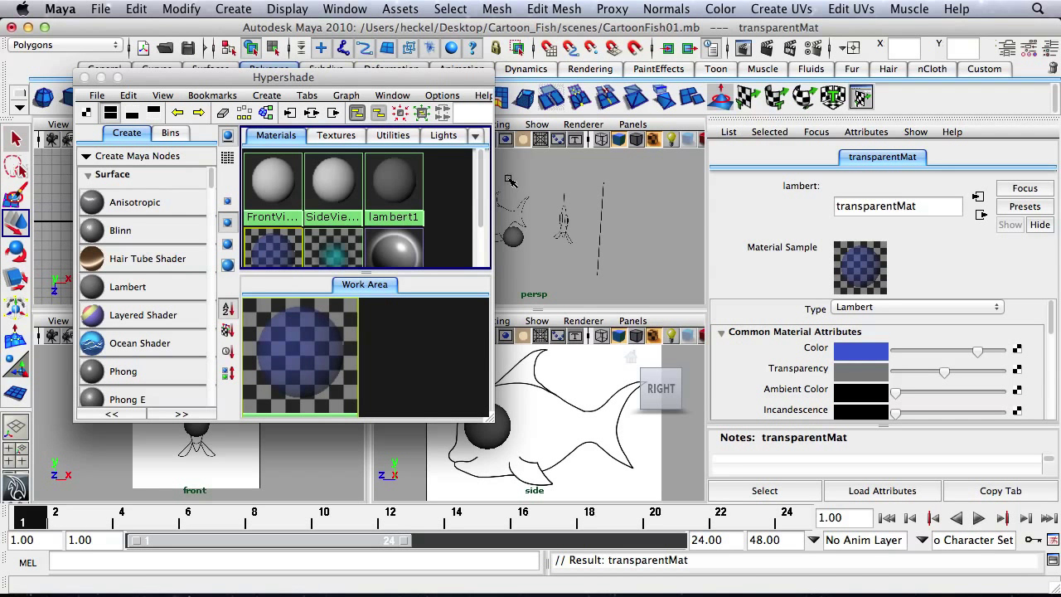
Assign transparentMat to the sphere over the fish's eye and close Hypershade.
left_click_drag(396, 77, 311, 56)
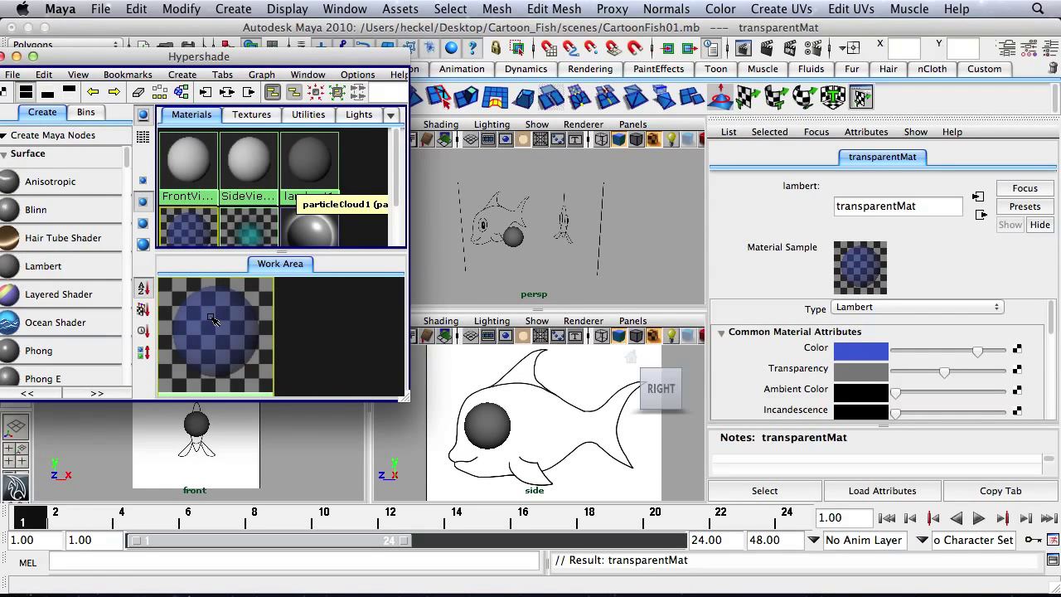
middle_click_drag(295, 356, 490, 432)
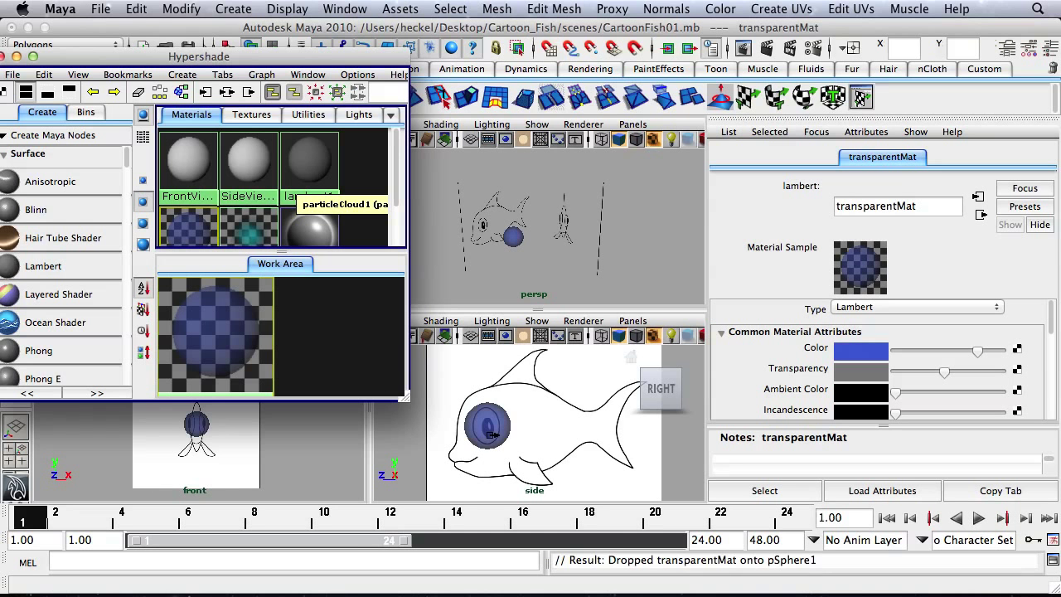
left_click_drag(70, 51, 128, 51)
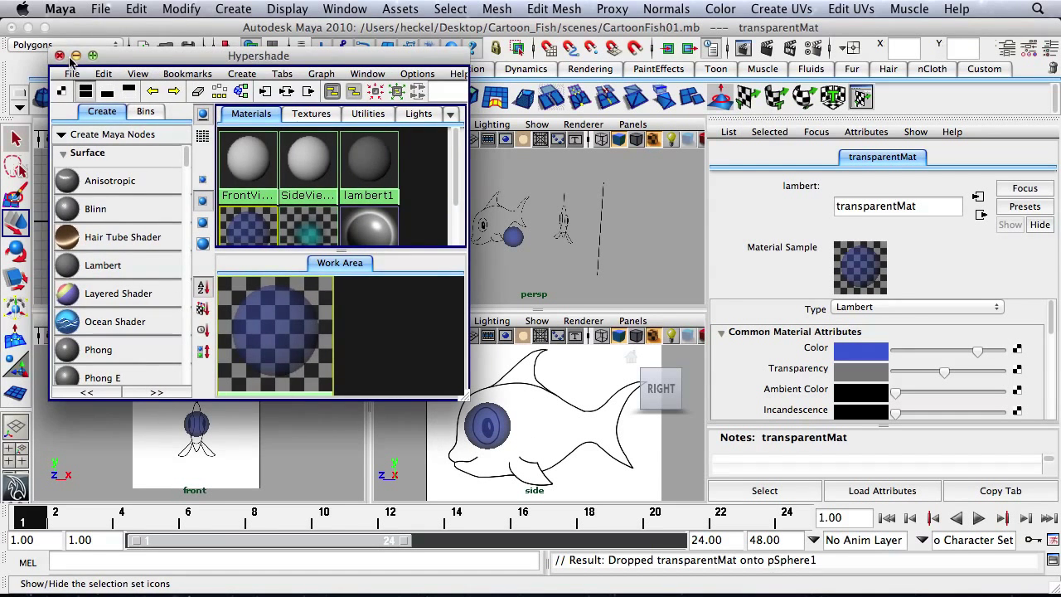
left_click(60, 56)
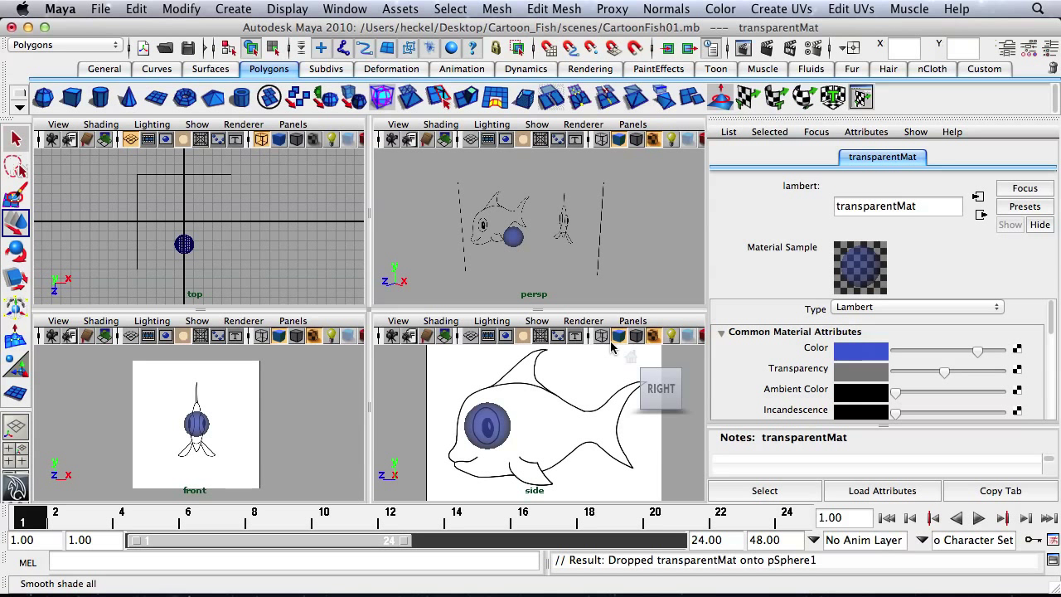
Deselect the sphere and turn on Wireframe on Shaded in the side and front views.
left_click(496, 416)
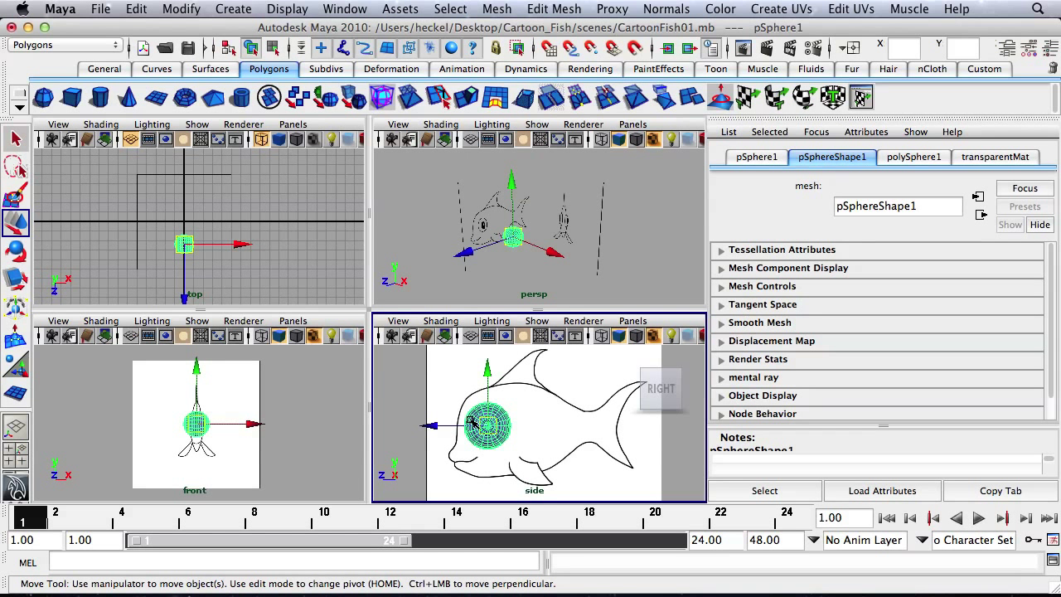
left_click(408, 420)
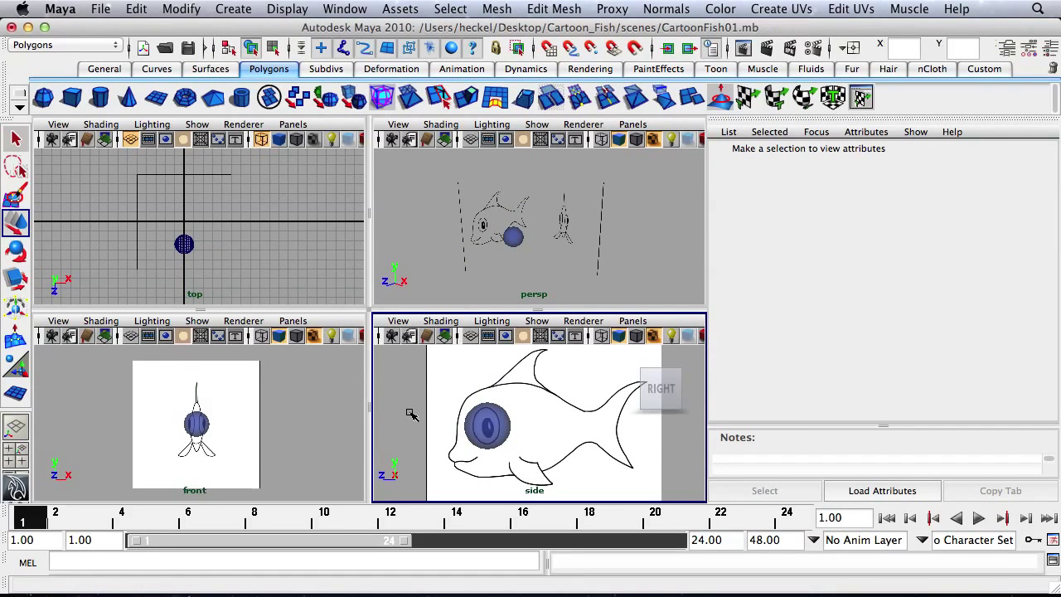
left_click(638, 337)
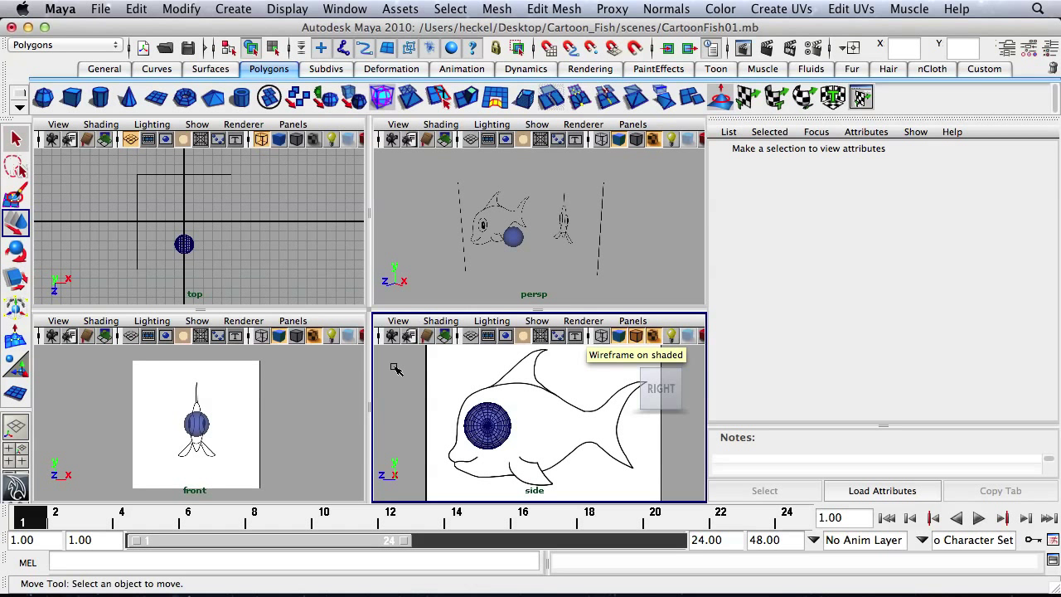
left_click(296, 336)
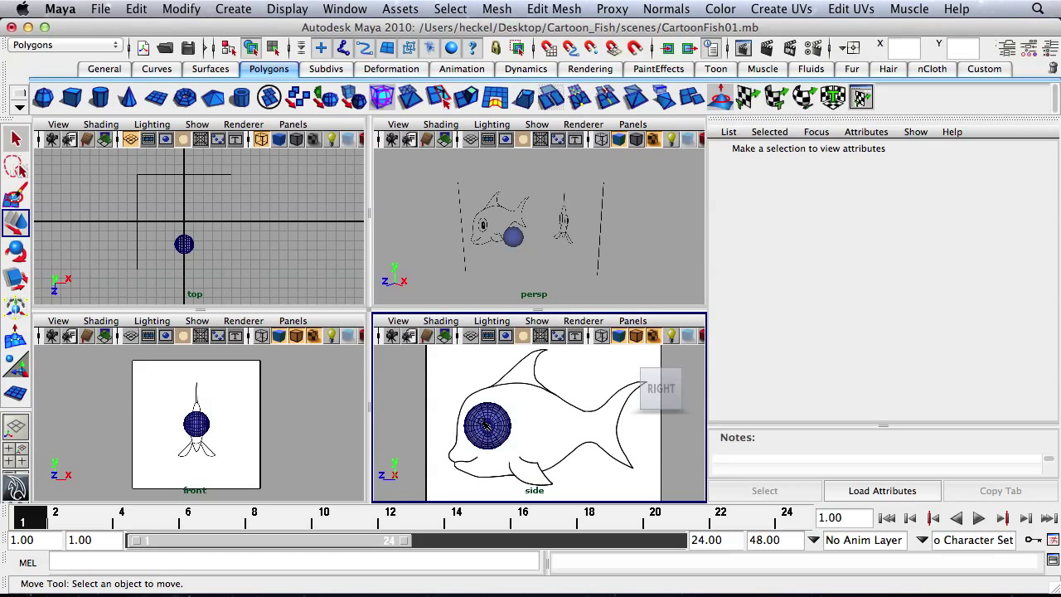
Show the Channel Box and set the eye sphere's Subdivisions Axis to 12 and Subdivisions Height to 6.
left_click(1052, 53)
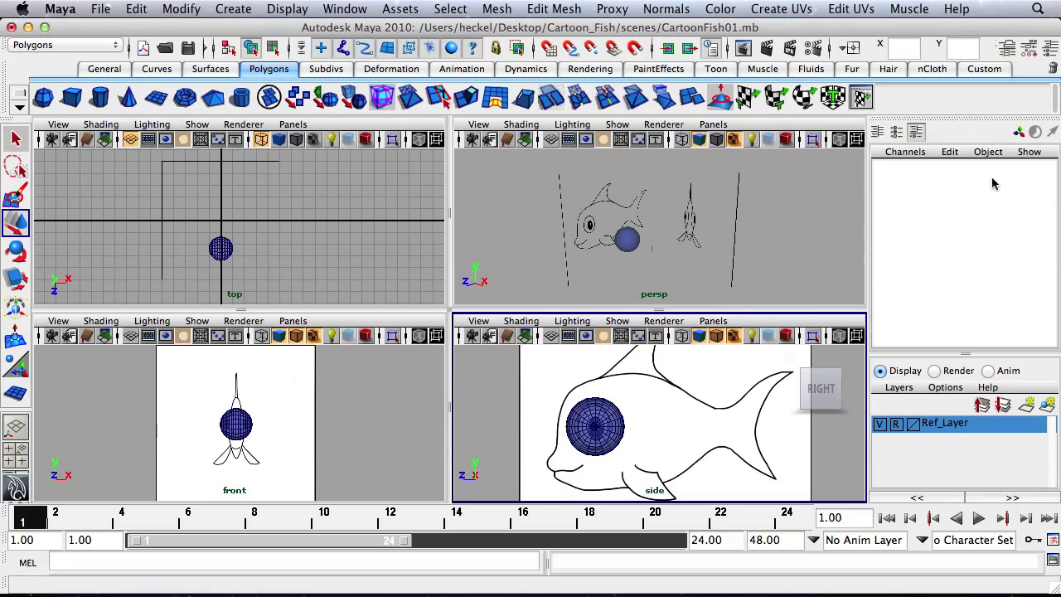
left_click(614, 426)
scroll(618, 422, "up", 5)
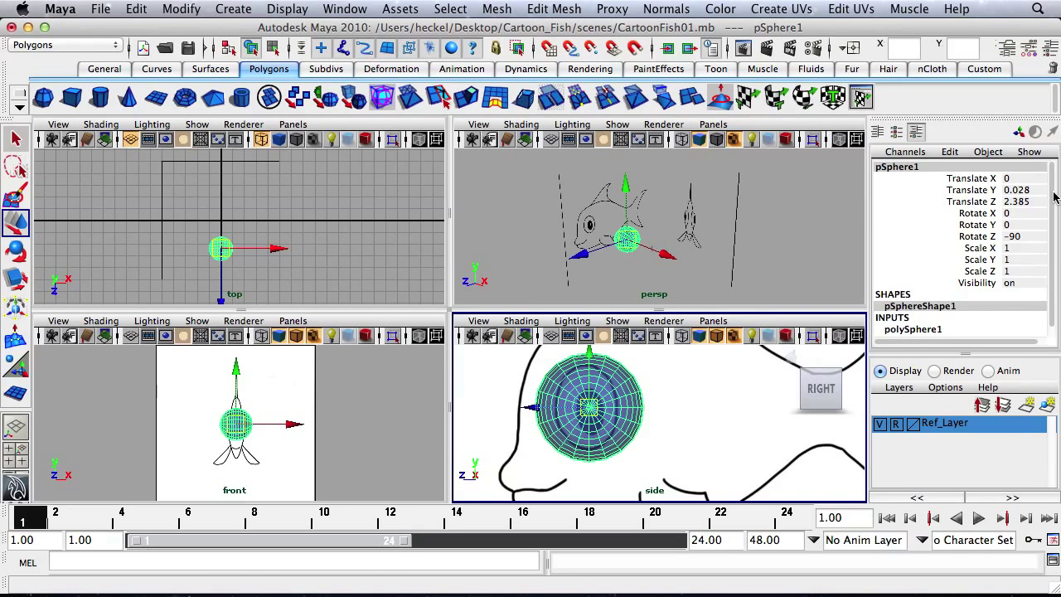
scroll(926, 332, "down", 1)
left_click(932, 319)
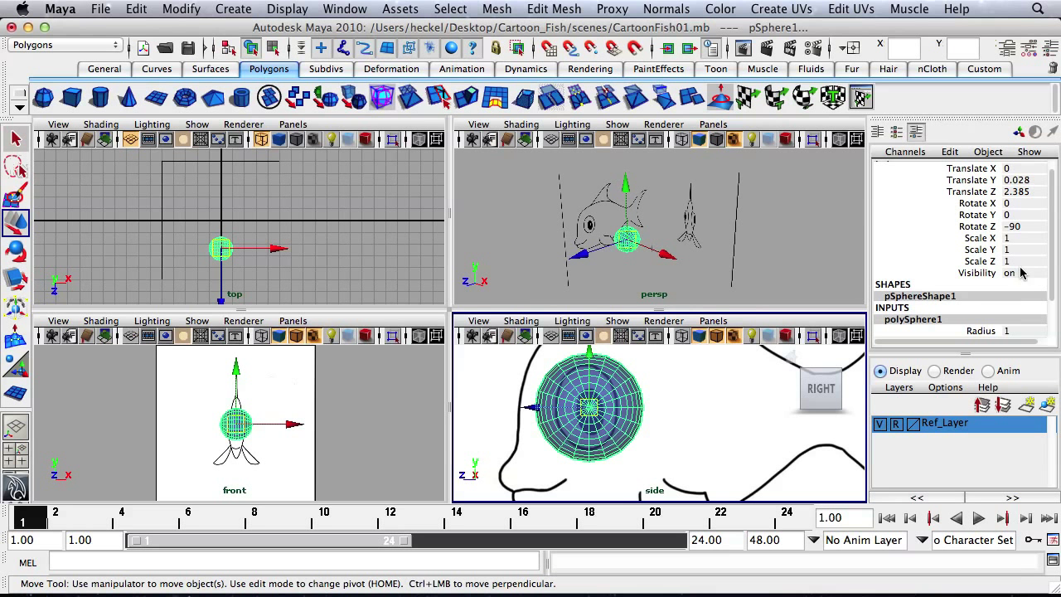
left_click_drag(1053, 236, 1048, 286)
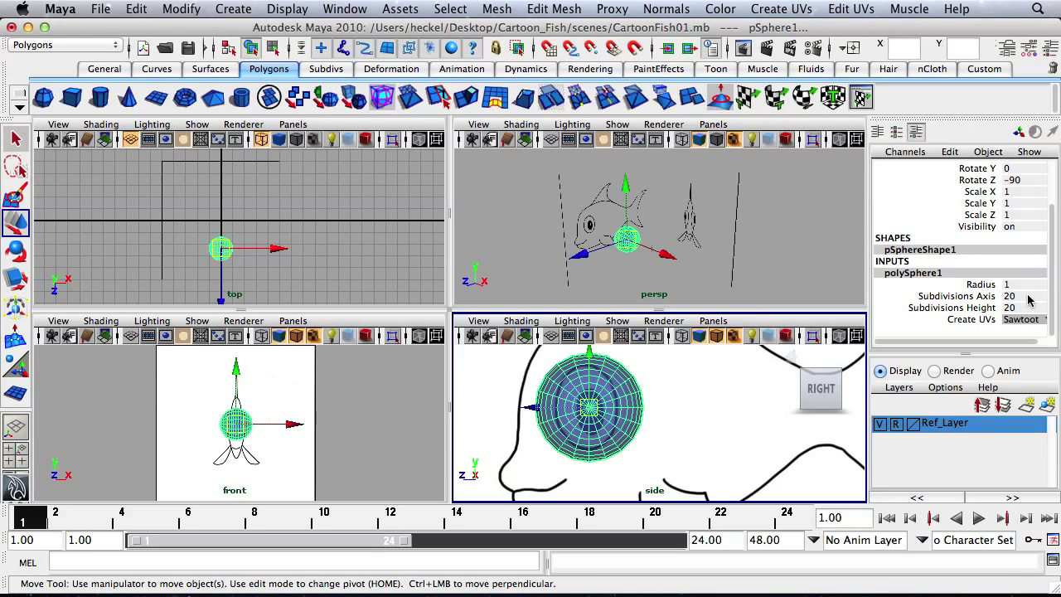
left_click(1028, 297)
left_click(1028, 296)
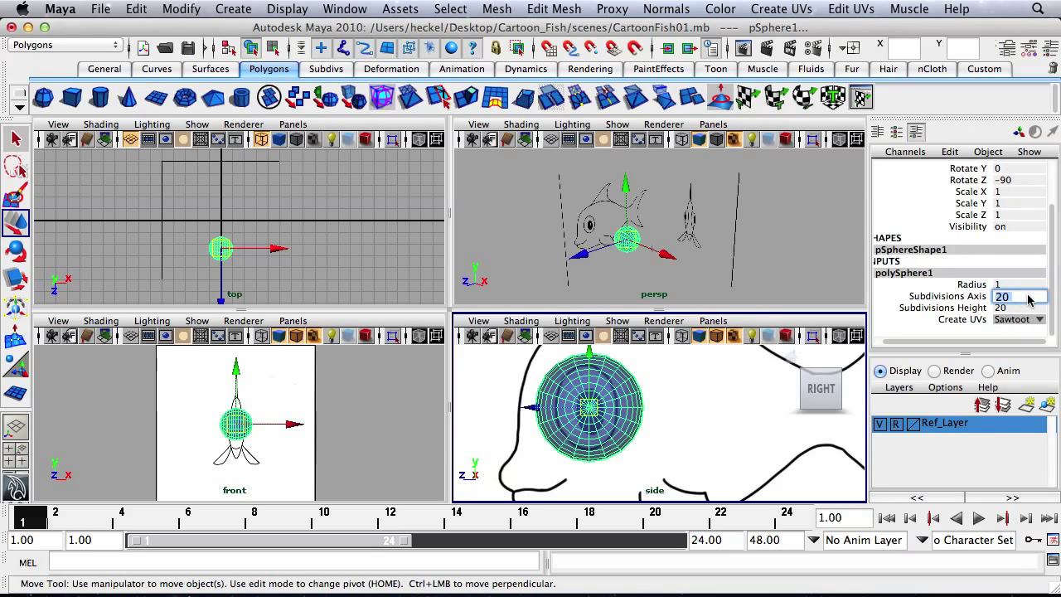
type("12")
key("Return")
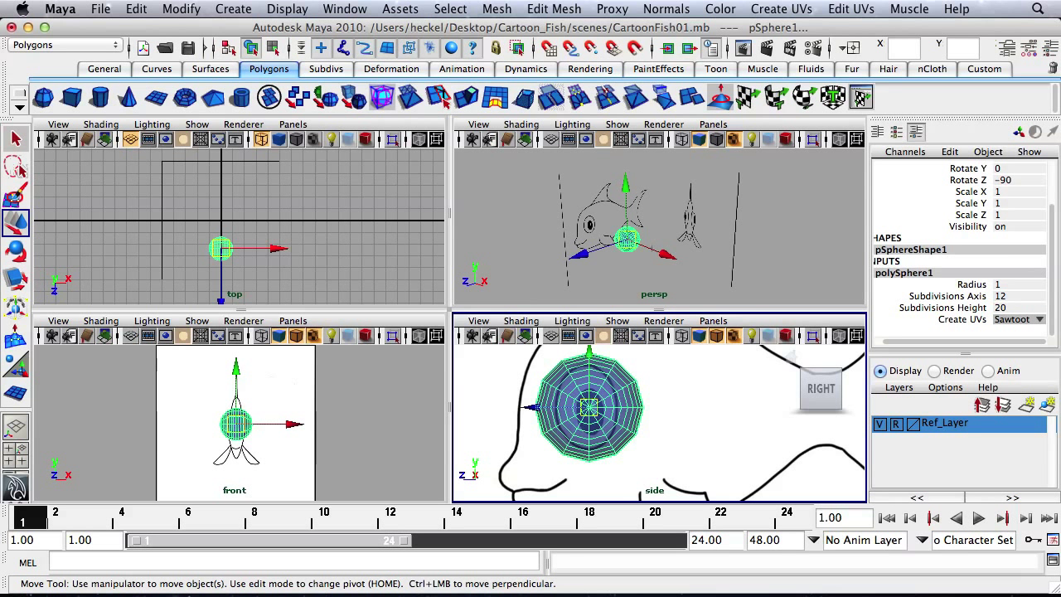
double_click(1010, 308)
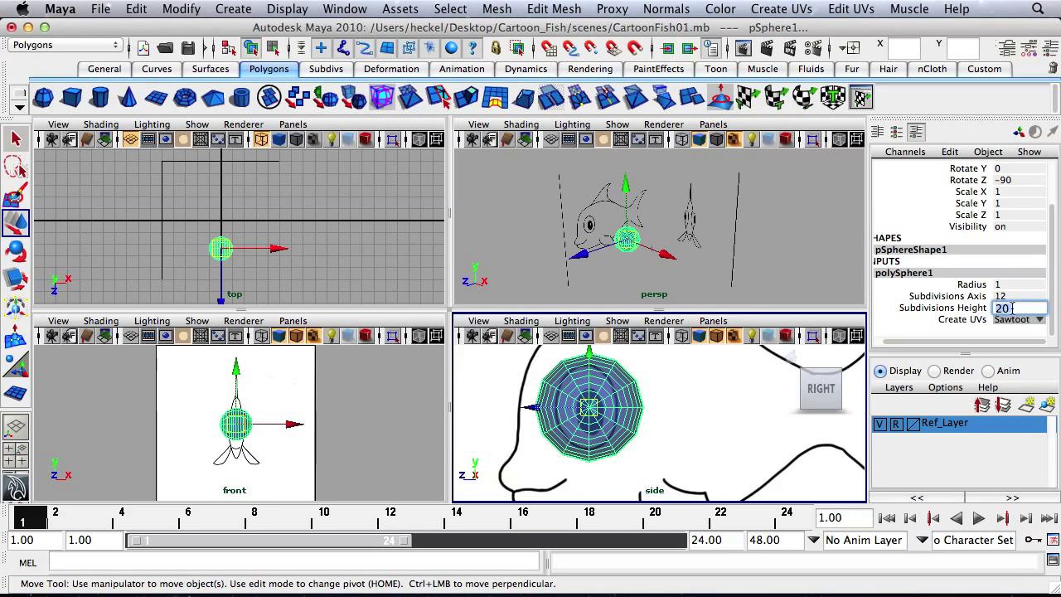
type("6")
key("Return")
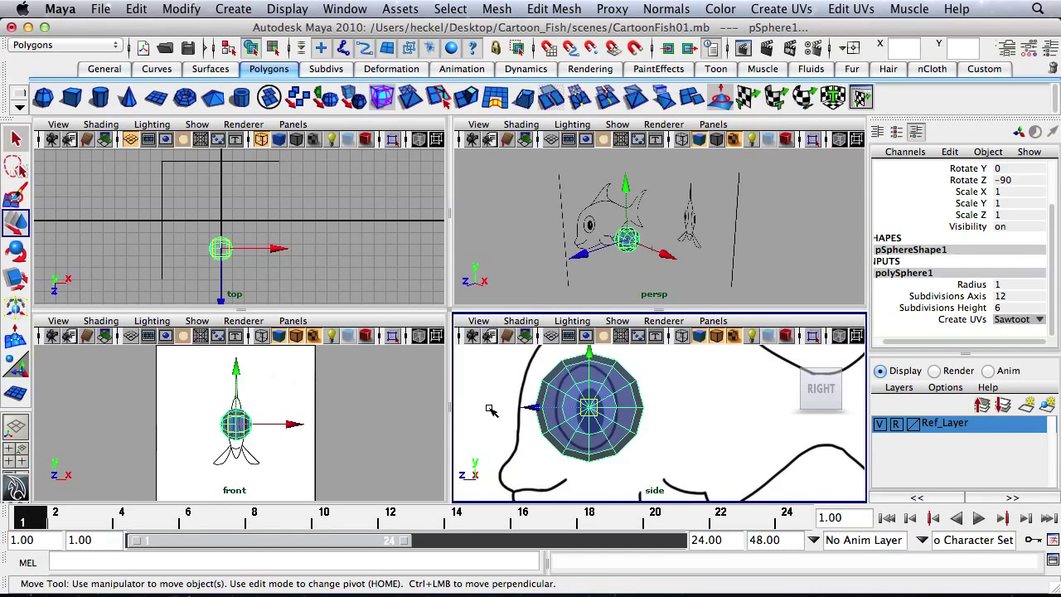
Flatten the eye sphere across the fish's width in the front view, to a Scale Y of about 0.463.
key("f")
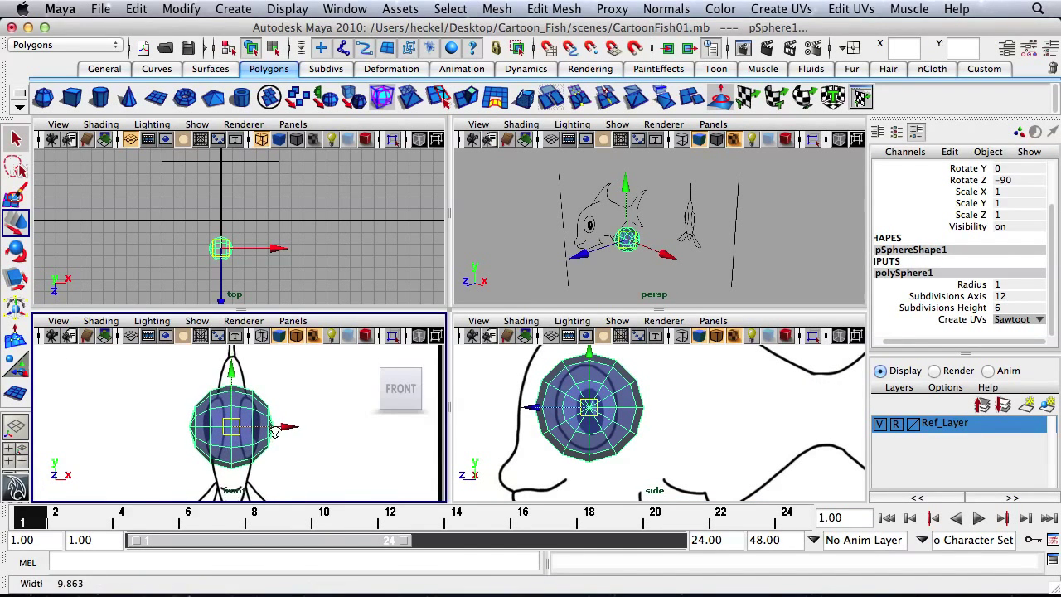
right_click_drag(274, 431, 301, 419, "alt")
middle_click_drag(301, 420, 296, 418, "alt")
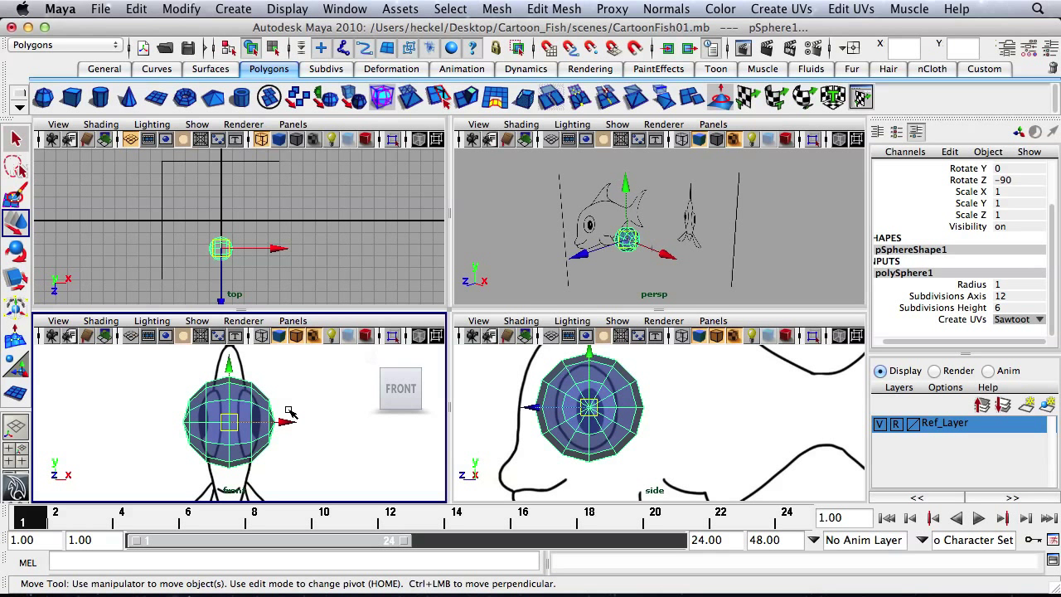
key("r")
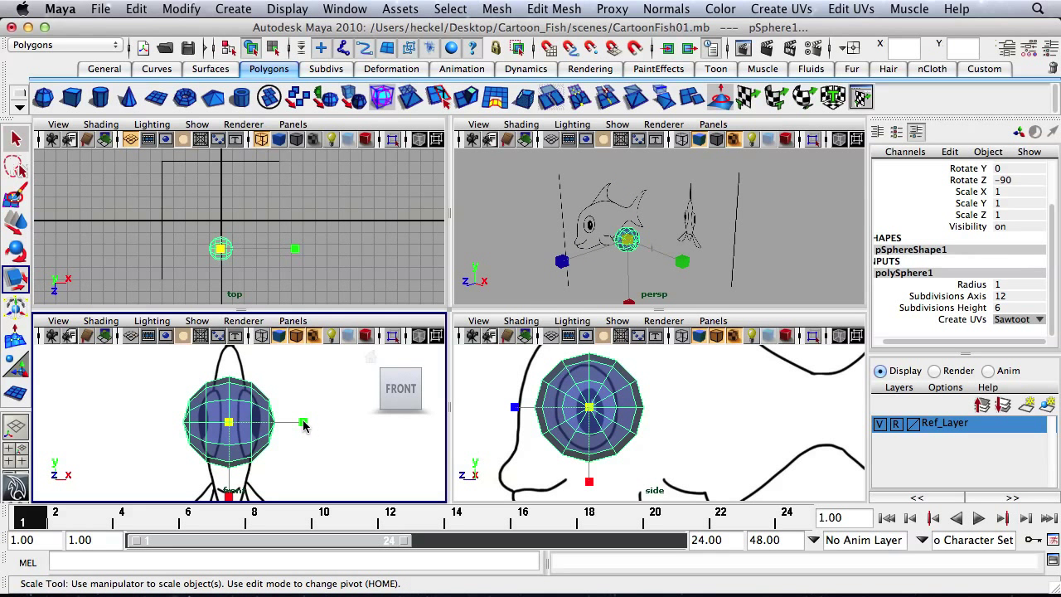
left_click_drag(302, 422, 264, 431)
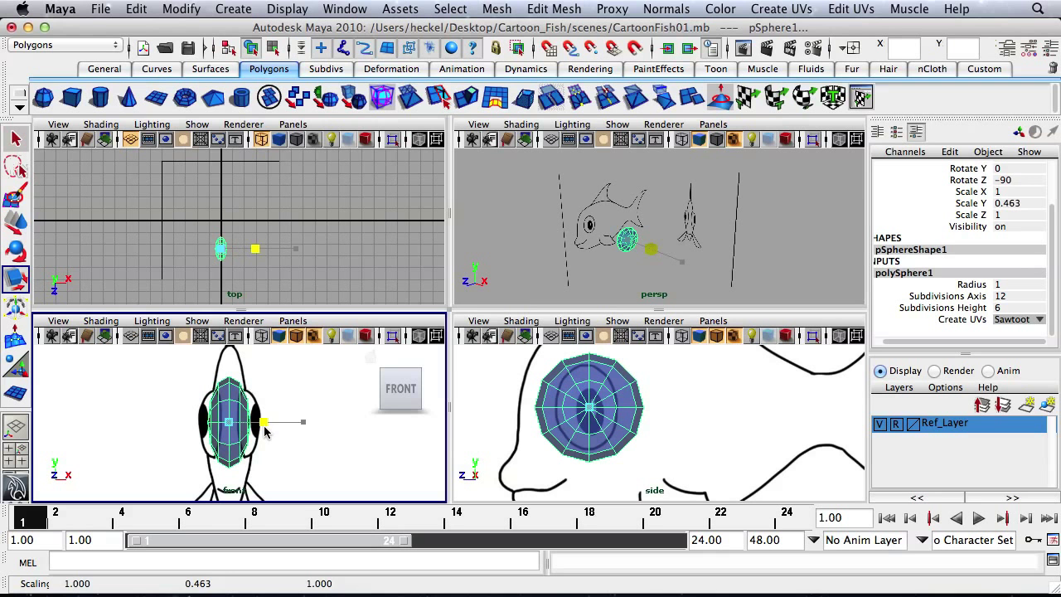
left_click_drag(264, 428, 264, 428)
Scale the sphere up uniformly in the side view to about 1.334 in Scale X and Z, reaching the fish's forehead outline.
right_click_drag(718, 413, 660, 407, "alt")
middle_click_drag(660, 408, 641, 421, "alt")
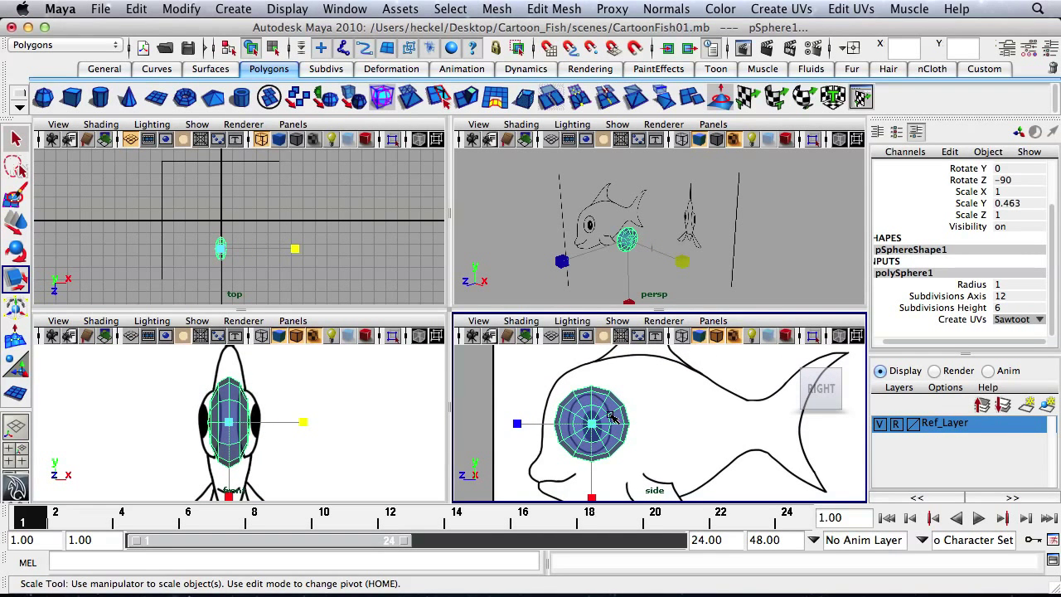
key("space")
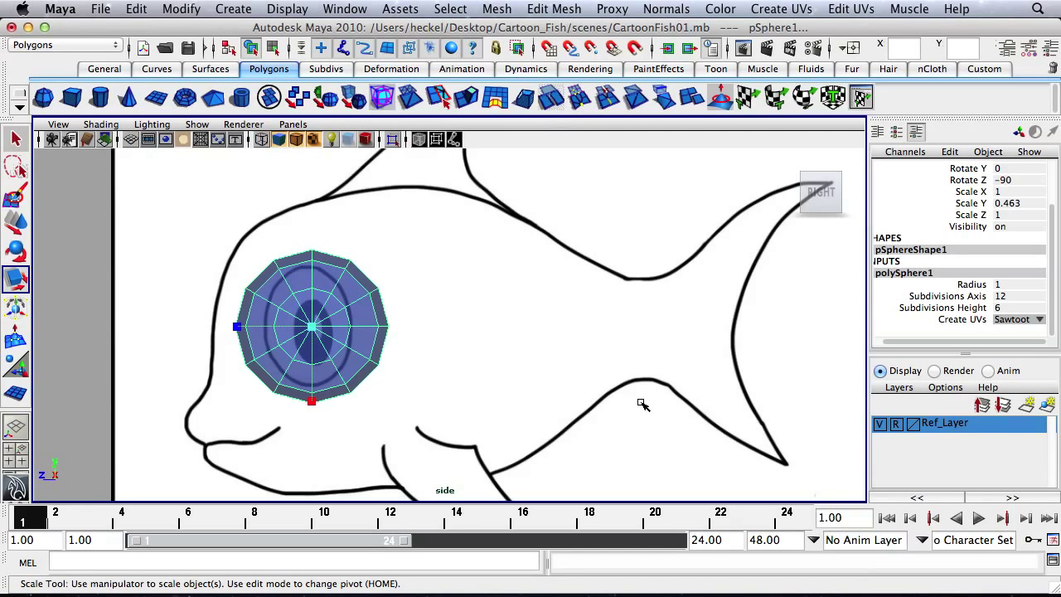
middle_click_drag(376, 316, 402, 296, "alt")
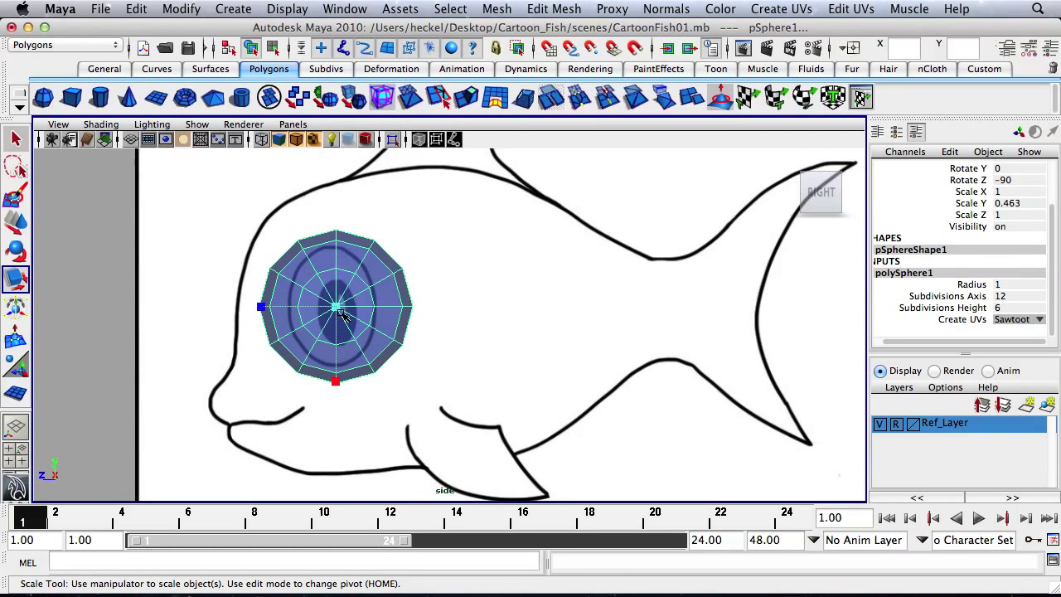
left_click_drag(337, 310, 378, 310)
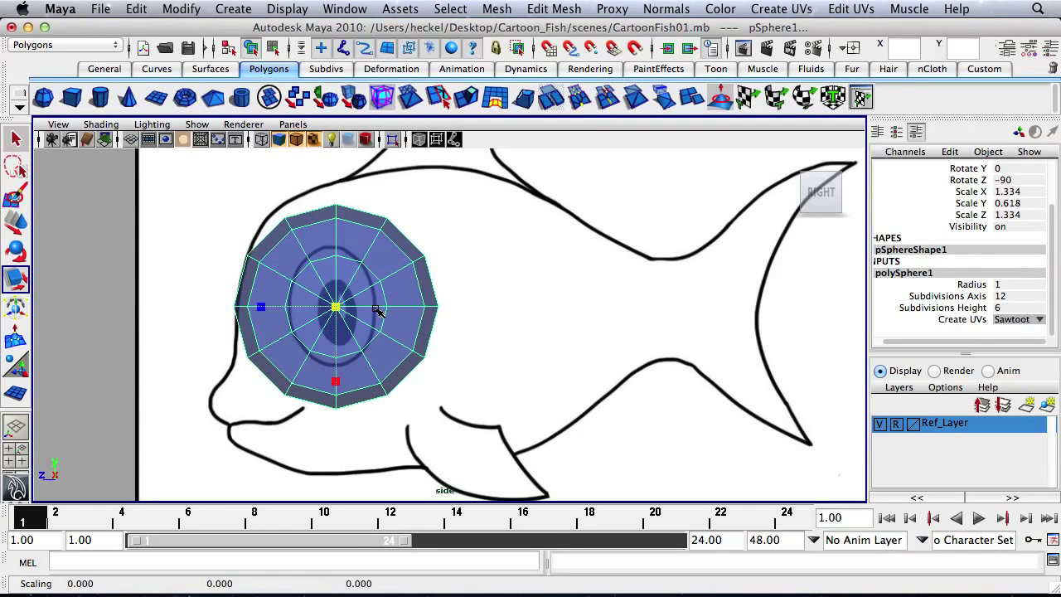
Narrow the sphere in the front view to a Scale Y of about 0.485, fitting it inside the head.
key("space")
middle_click_drag(305, 400, 292, 393, "alt")
key("r")
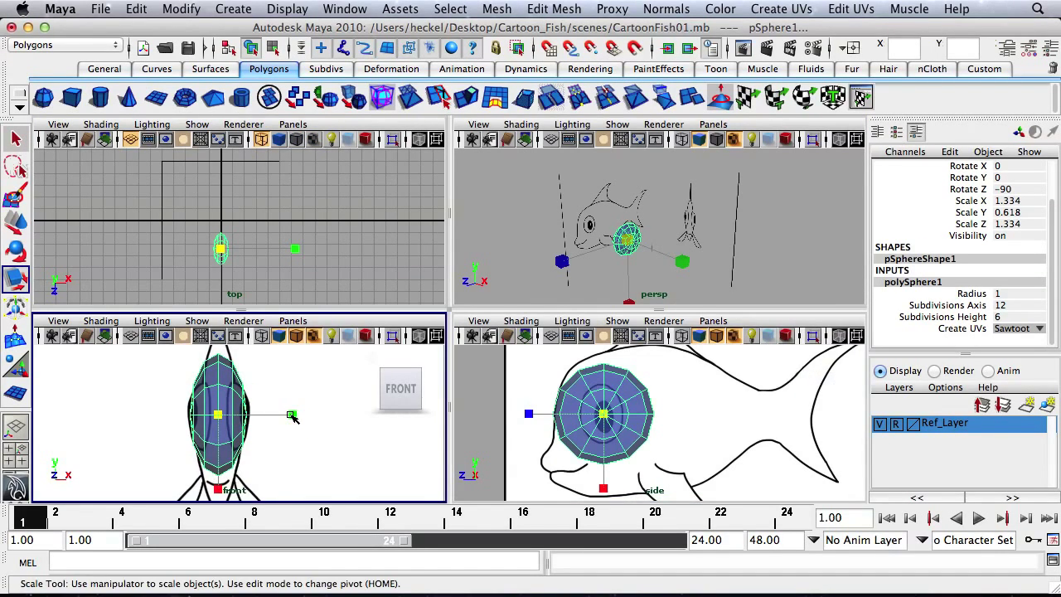
left_click_drag(293, 416, 280, 419)
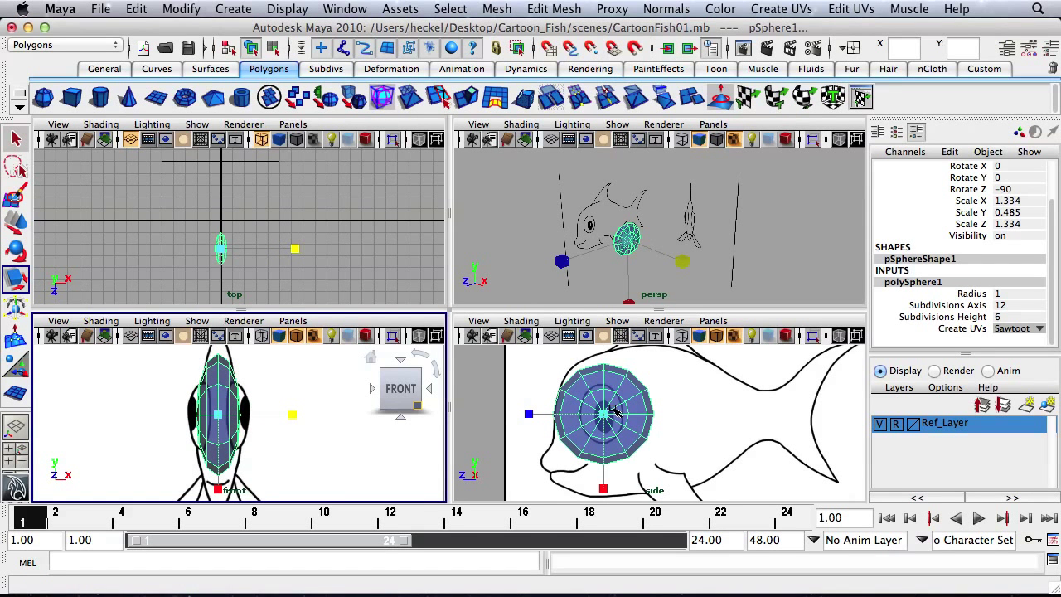
Stretch the sphere in the side view to about Scale X 1.605 and Scale Z 1.207, and shift it slightly toward the snout.
key("space")
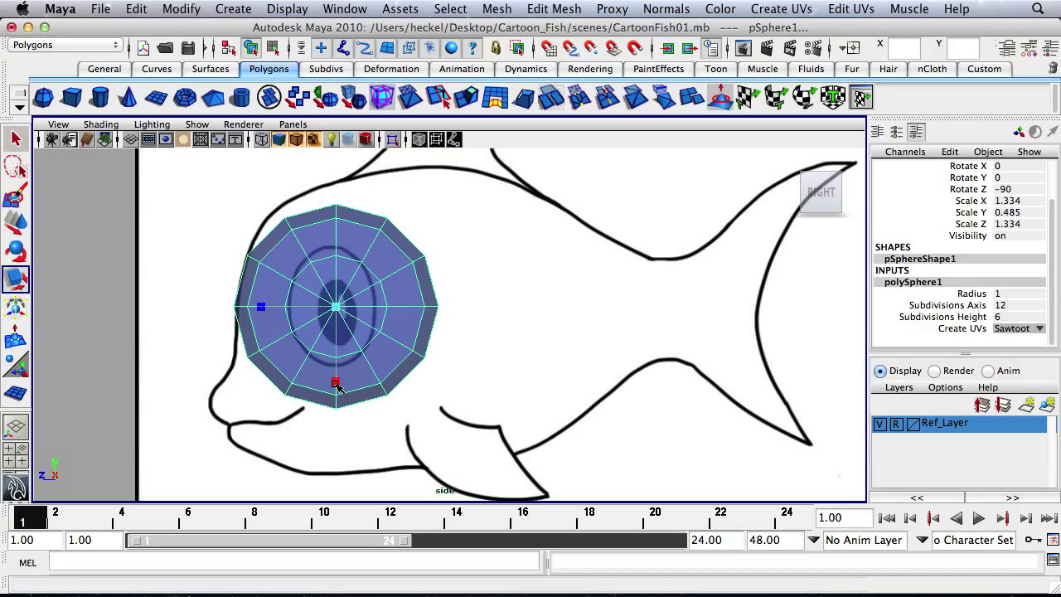
left_click_drag(337, 381, 337, 398)
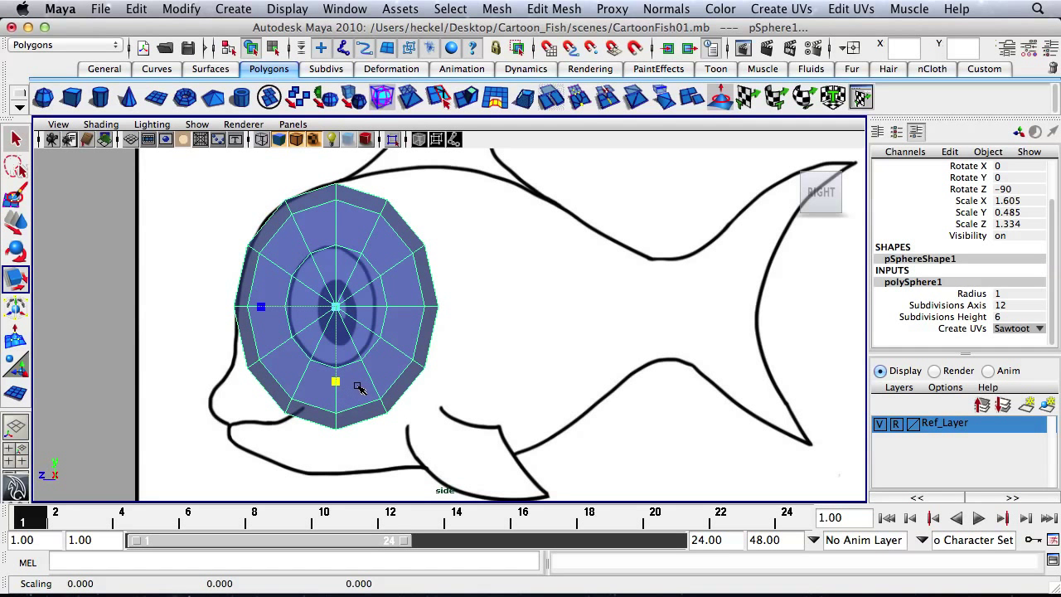
left_click_drag(271, 302, 272, 313)
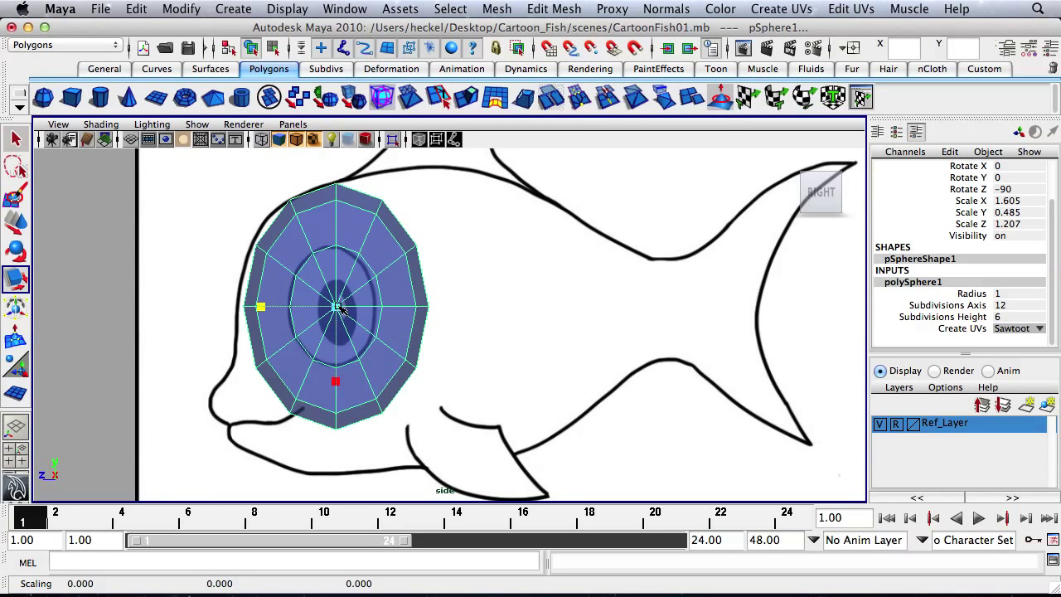
key("w")
left_click_drag(315, 305, 310, 307)
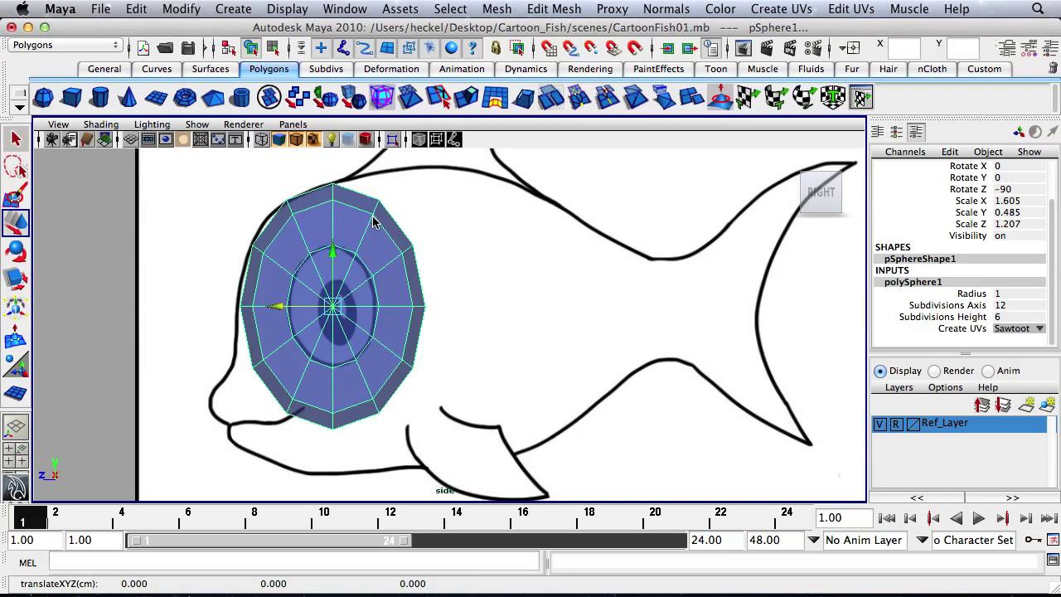
Move the sphere's rear and lower rear vertices outward in the side view to form a nearly straight edge behind the eye.
right_click_drag(373, 222, 338, 222)
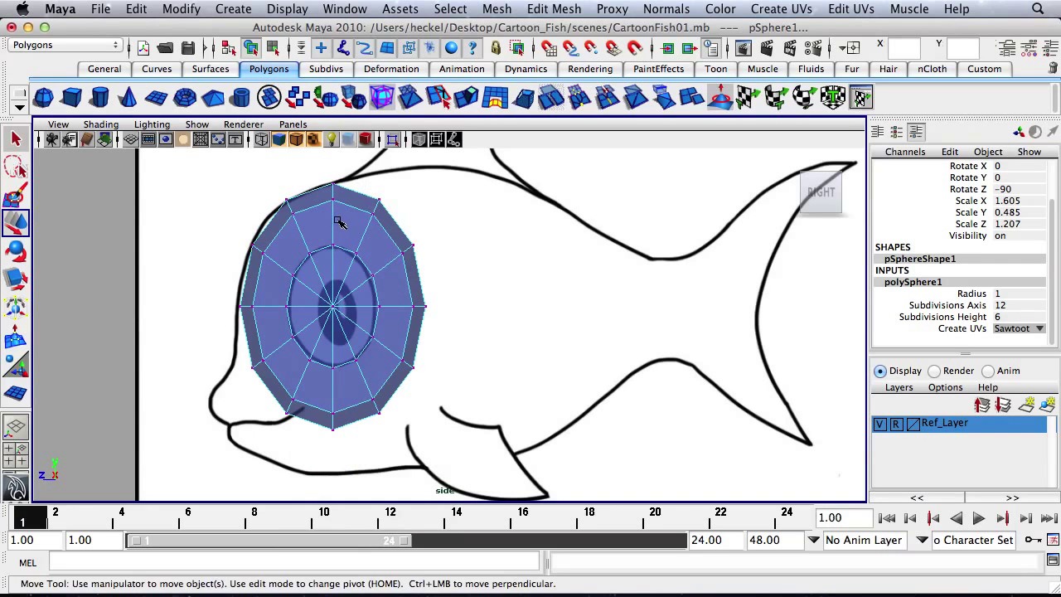
left_click_drag(358, 186, 397, 187)
left_click_drag(390, 242, 412, 250)
left_click(411, 365)
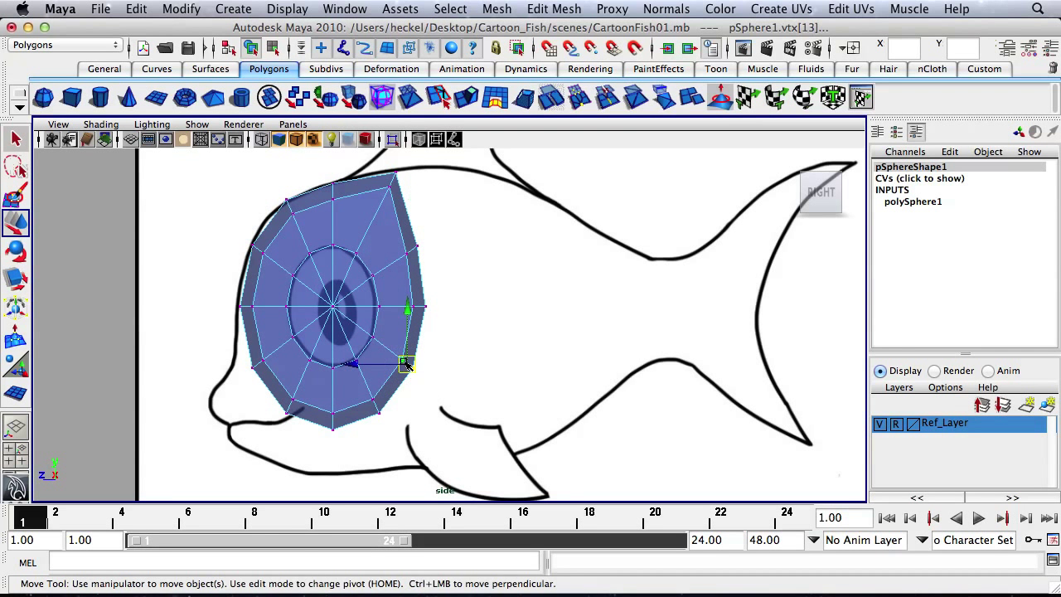
left_click_drag(411, 365, 423, 397)
left_click_drag(354, 382, 378, 421)
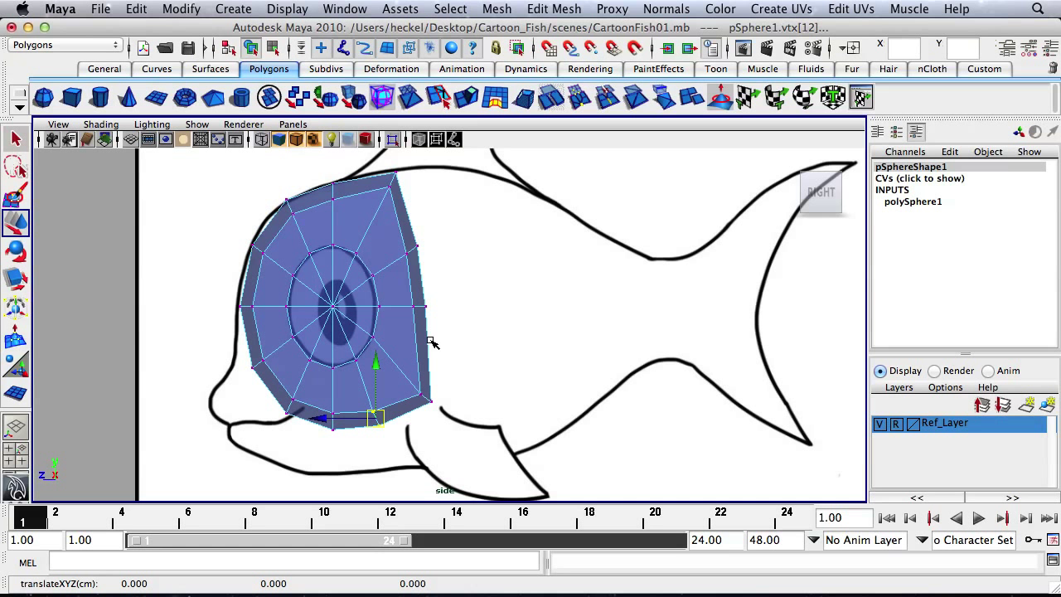
Move the vertices along the sphere's upper edge onto the outline of the fish's head and back.
left_click_drag(377, 169, 428, 204)
left_click_drag(393, 179, 402, 176)
left_click(343, 186)
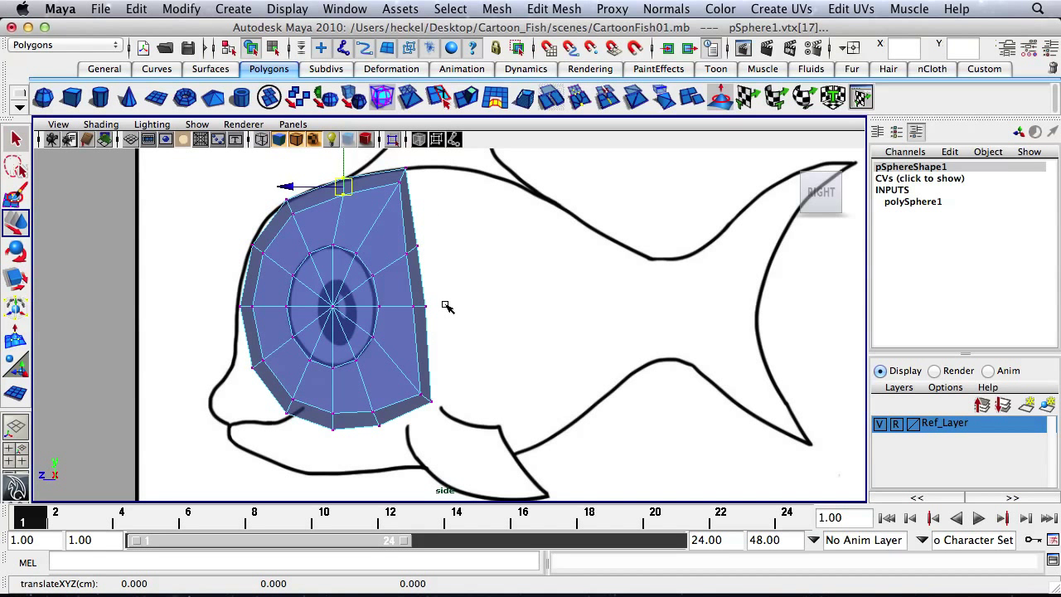
left_click_drag(266, 190, 300, 222)
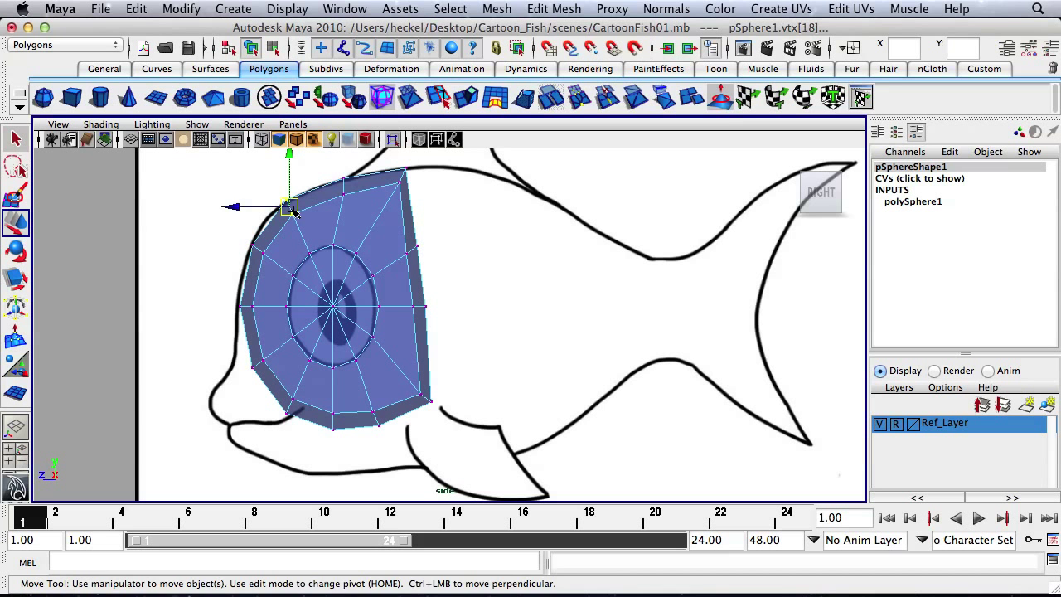
left_click_drag(292, 210, 285, 214)
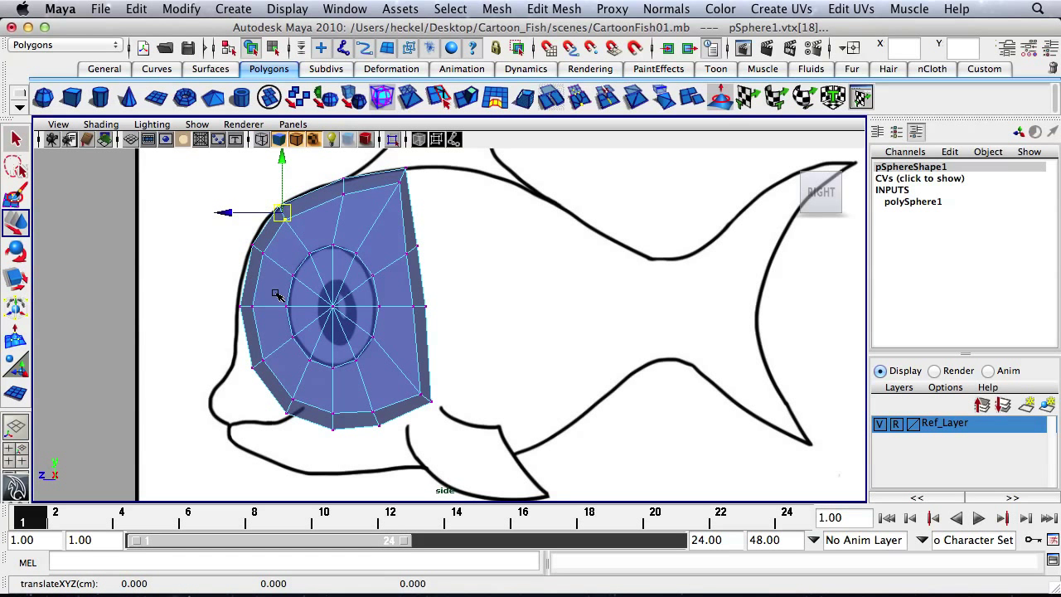
Fit the front vertices to the fish's face outline and move the lower rear corner vertices to the start of the gill line.
mouse_move(221, 293)
left_mouse_down()
mouse_move(253, 314)
mouse_move(272, 380)
mouse_move(247, 363)
left_mouse_up()
left_click(252, 310)
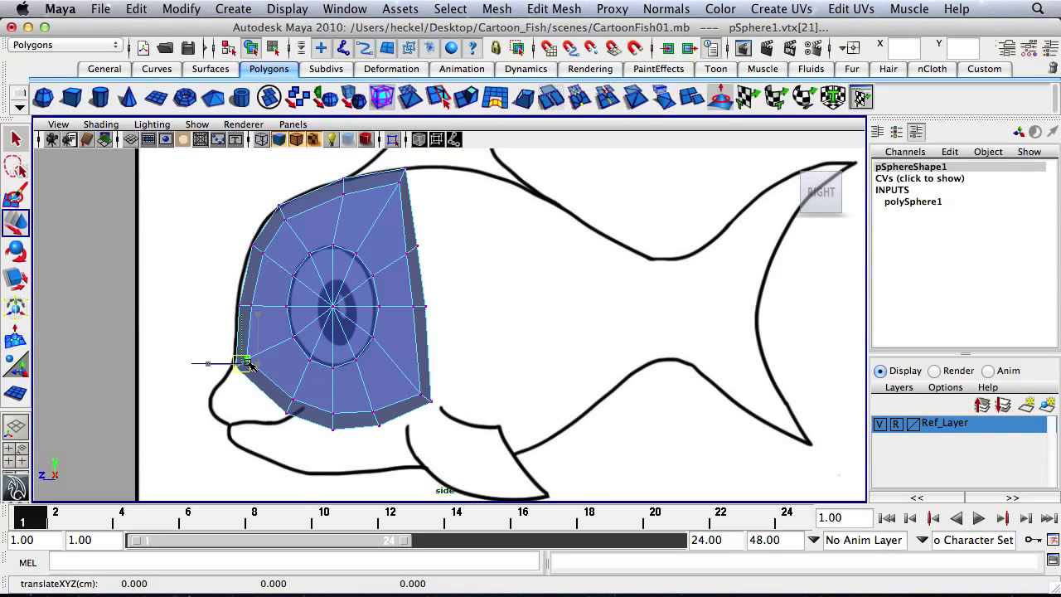
left_click_drag(219, 280, 249, 300)
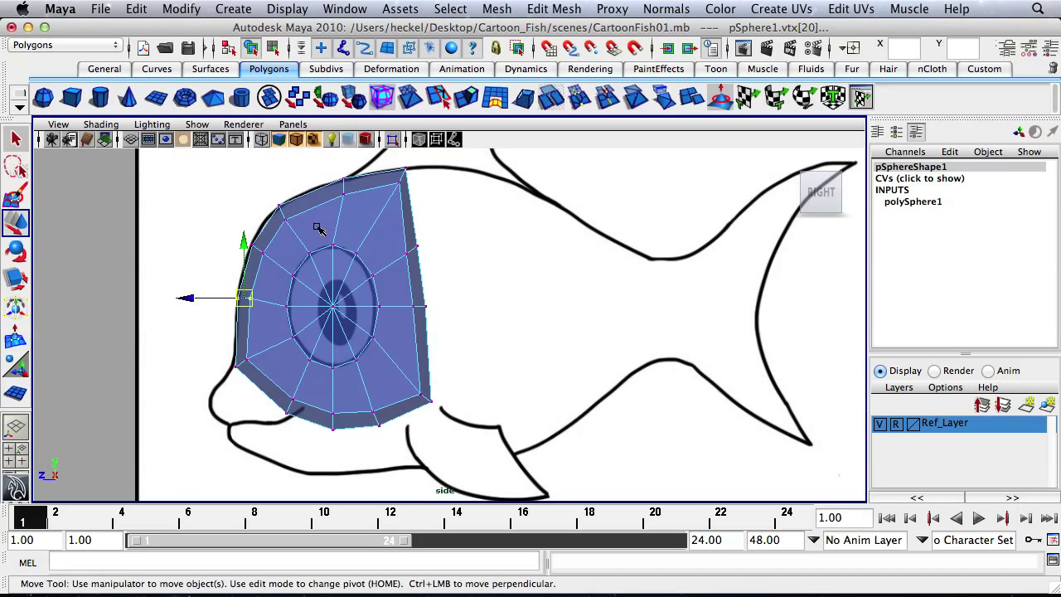
left_click_drag(337, 247, 340, 252)
left_click(468, 223)
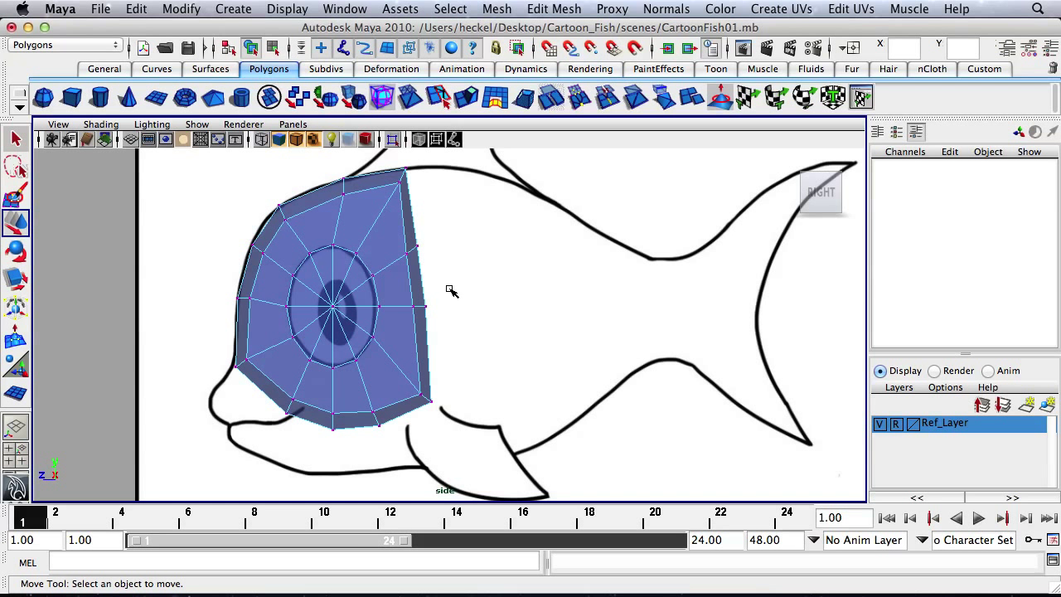
left_click_drag(462, 425, 431, 403)
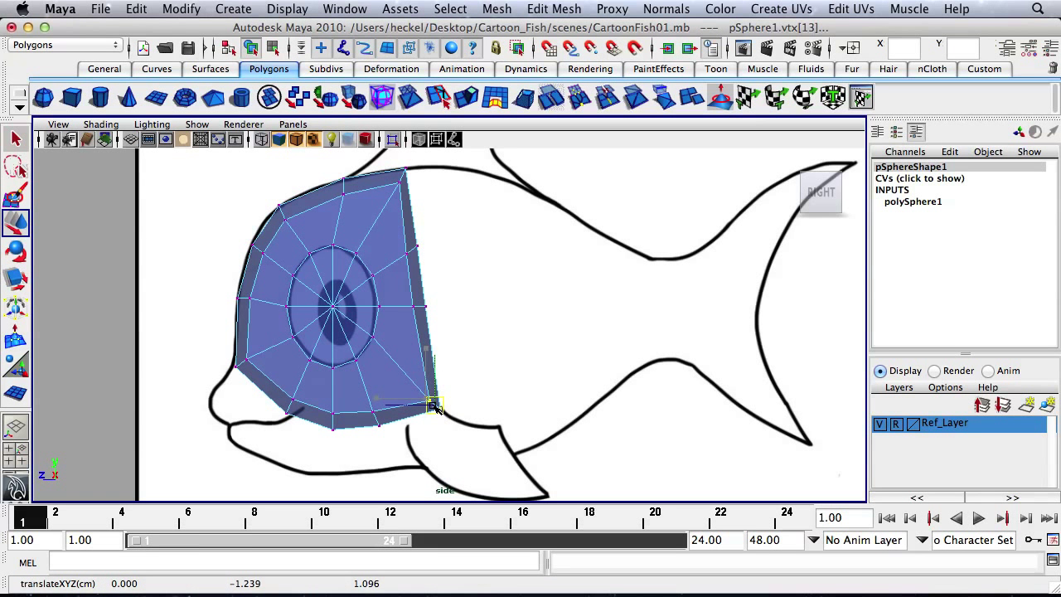
left_click(460, 439)
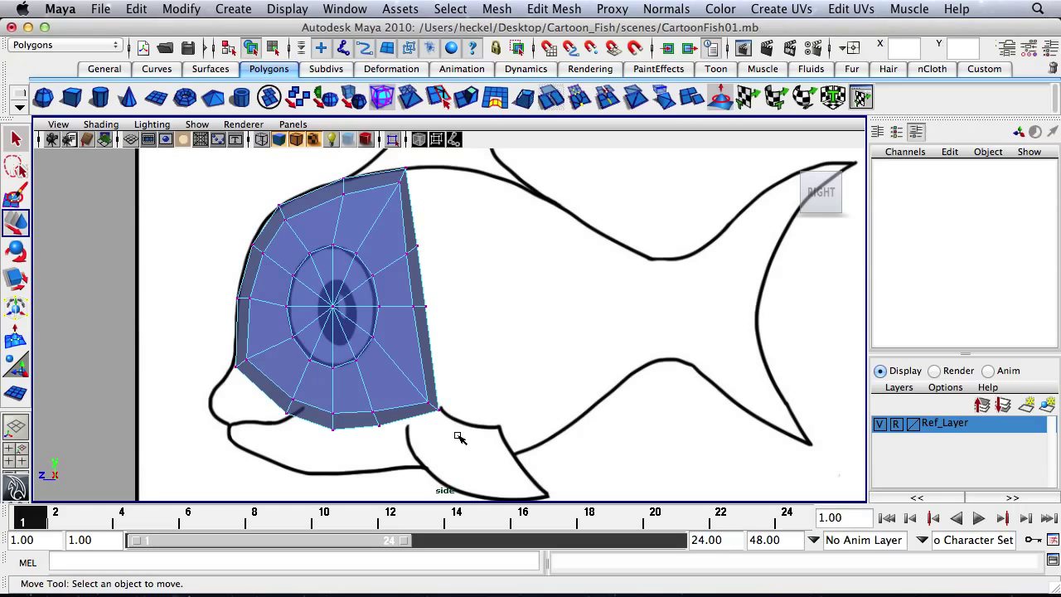
Select all the narrow faces along the flat rear side of the sphere, on both sides of its centre edge.
key("space")
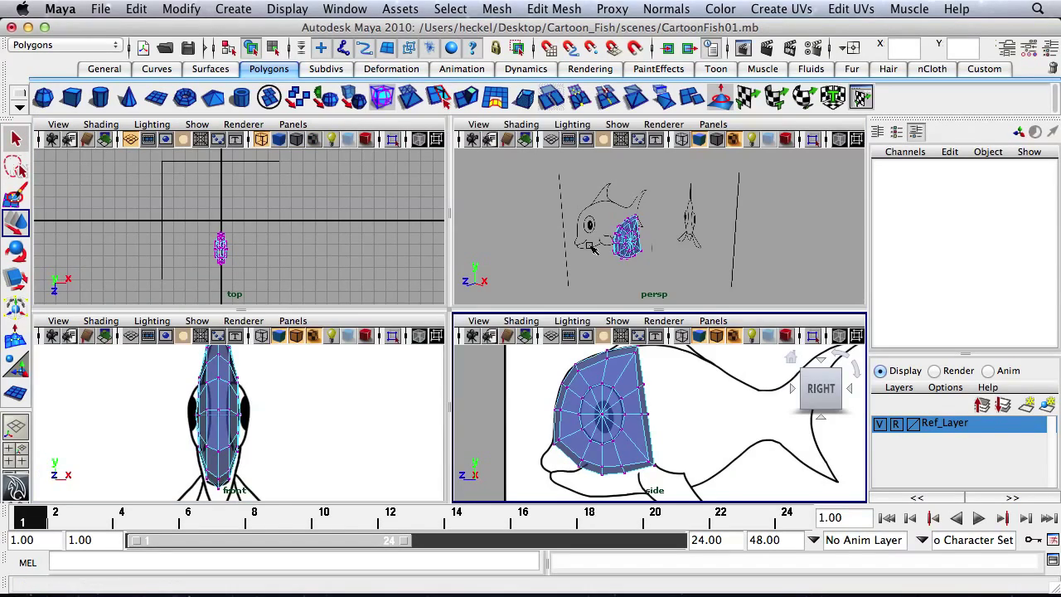
key("space")
right_click_drag(443, 276, 647, 277, "alt")
middle_click_drag(481, 303, 513, 282, "alt")
left_click_drag(513, 283, 301, 306, "alt")
right_click_drag(301, 306, 525, 304, "alt")
left_click_drag(483, 302, 466, 310, "alt")
middle_click_drag(465, 308, 484, 357, "alt")
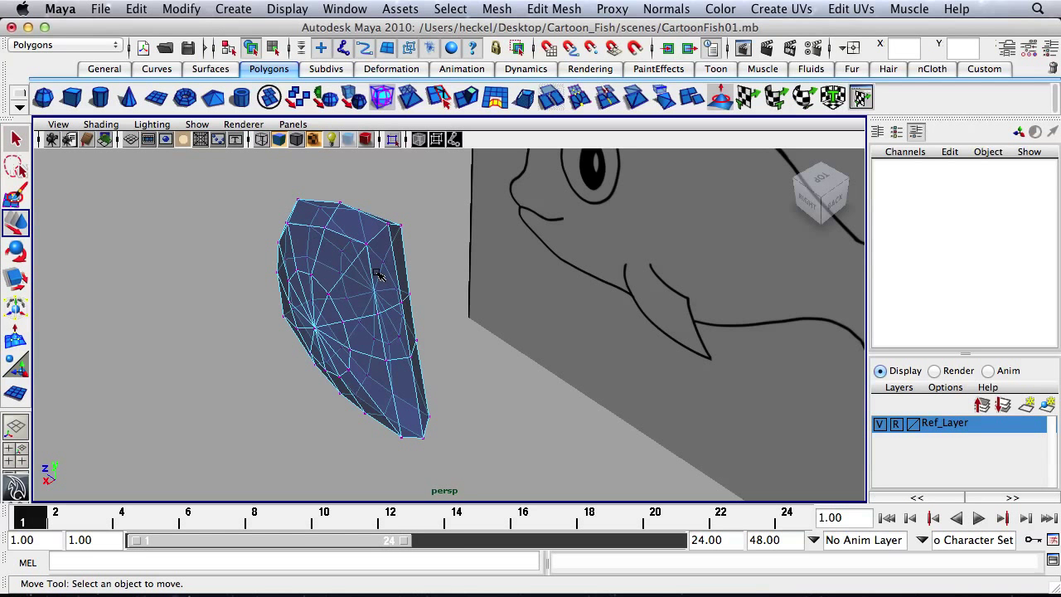
right_click(387, 271)
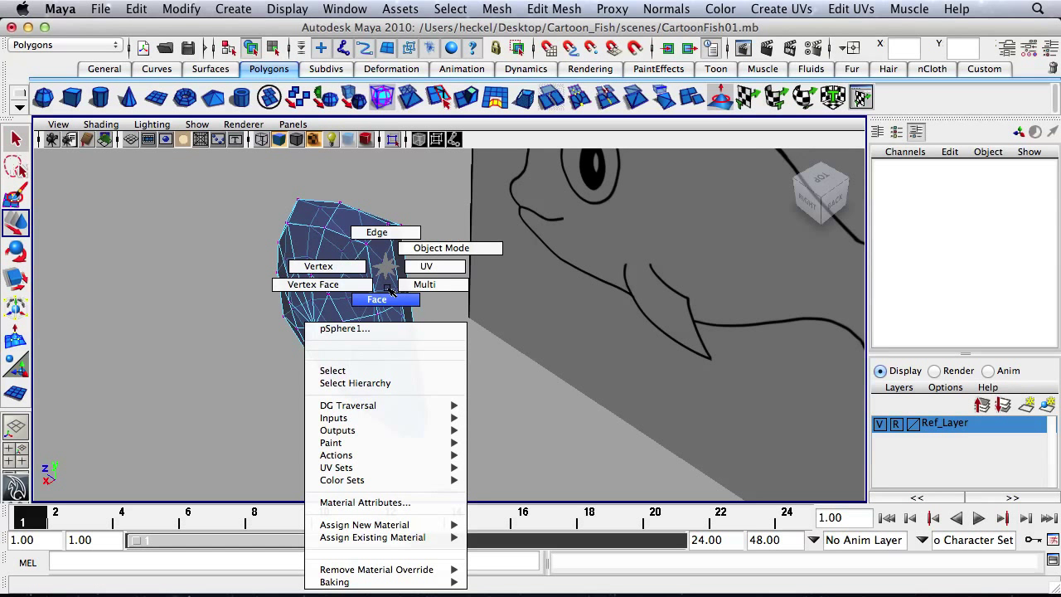
left_click(389, 298)
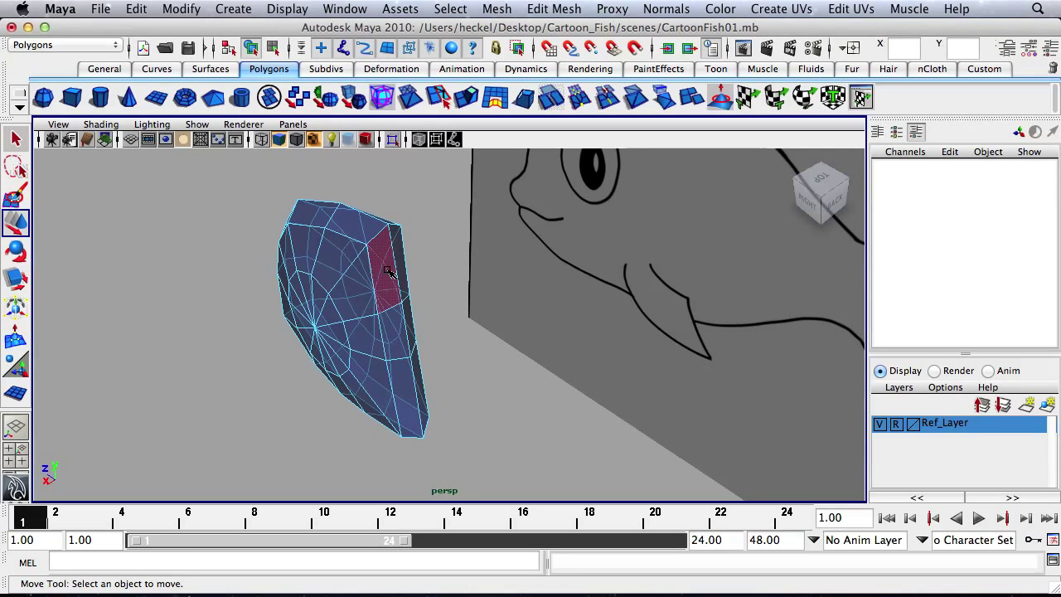
key("q")
left_click(388, 274)
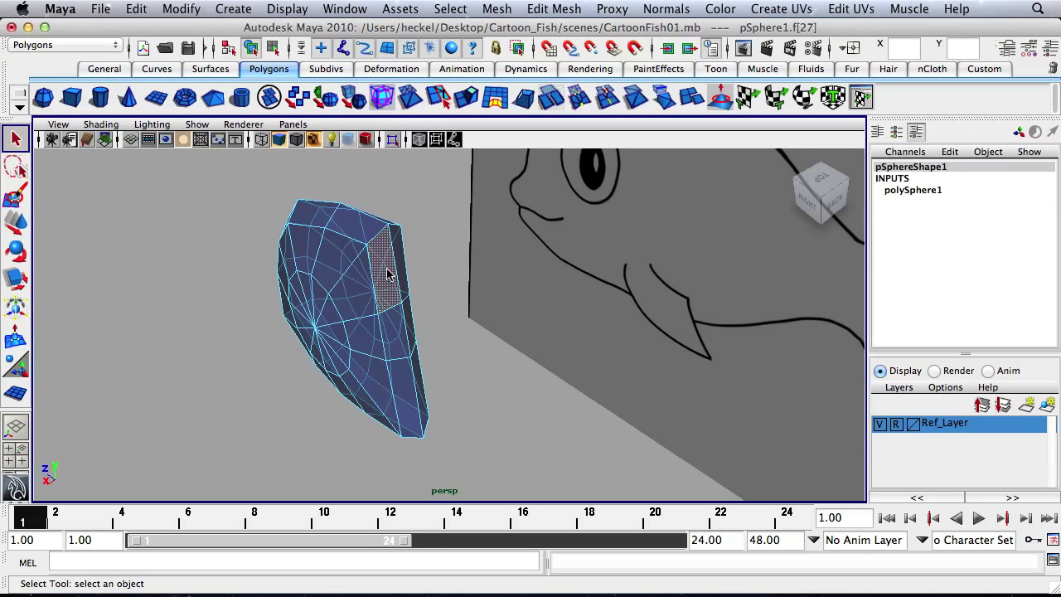
left_click(405, 267, "shift")
left_click(408, 325, "shift")
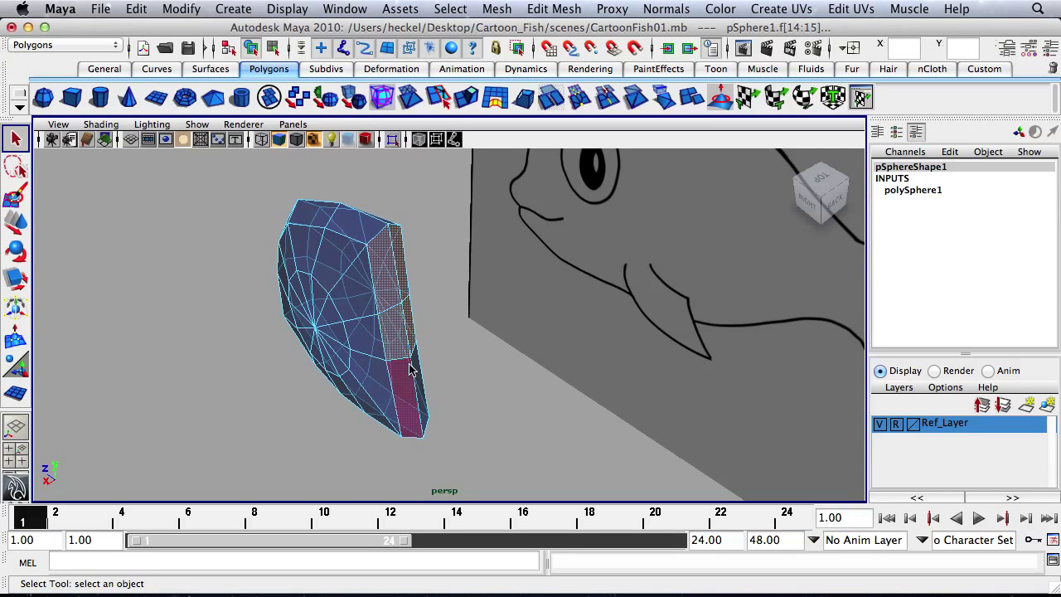
left_click(418, 380, "shift")
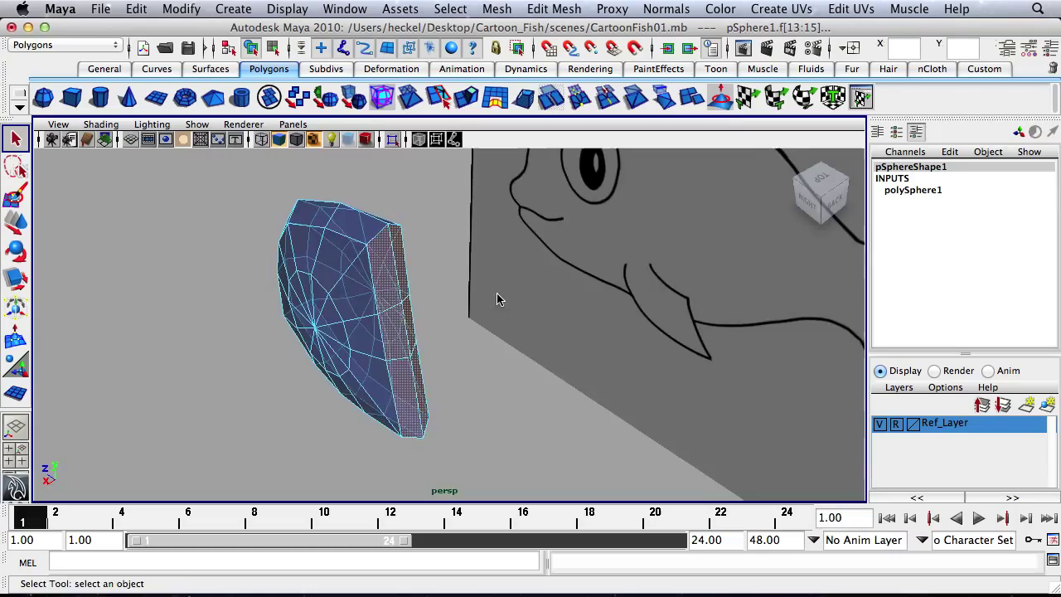
left_click_drag(497, 299, 571, 288, "alt")
Extrude the rear faces straight back toward the tail and scale the new end's height to about 0.91.
key("space")
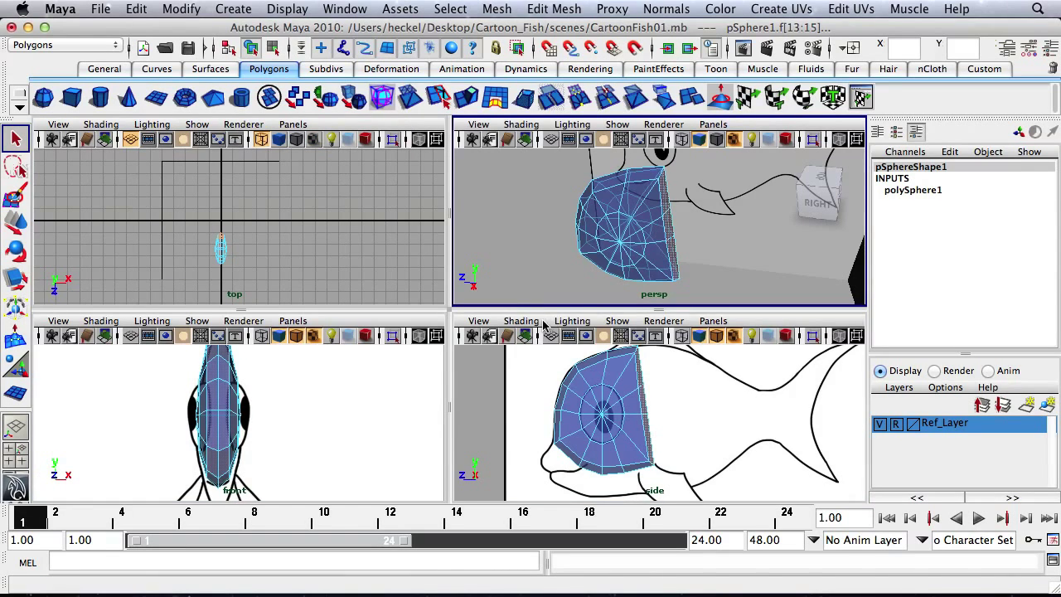
middle_click_drag(634, 387, 603, 395, "alt")
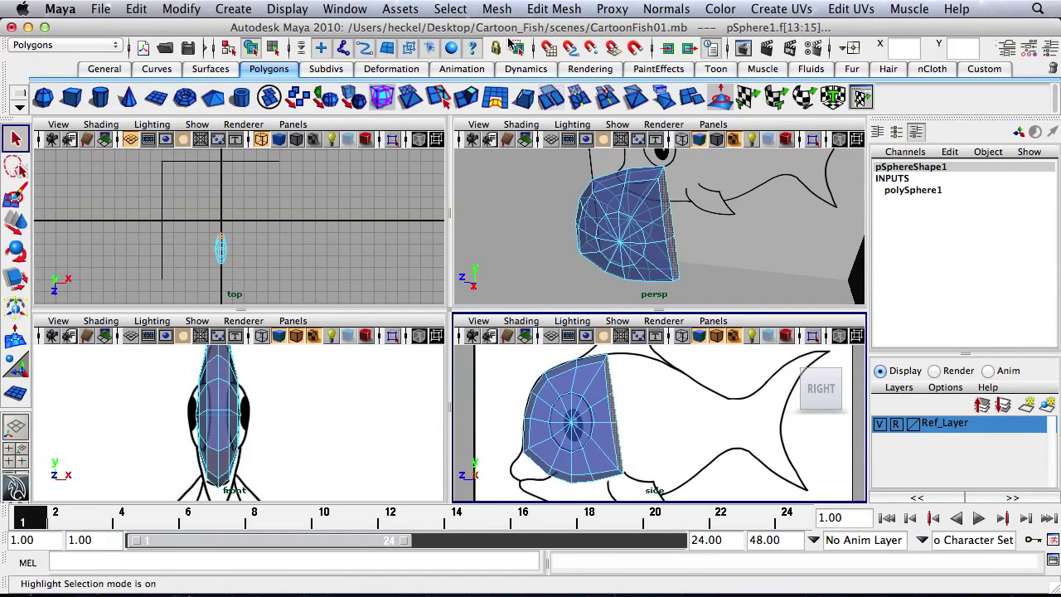
left_click(466, 97)
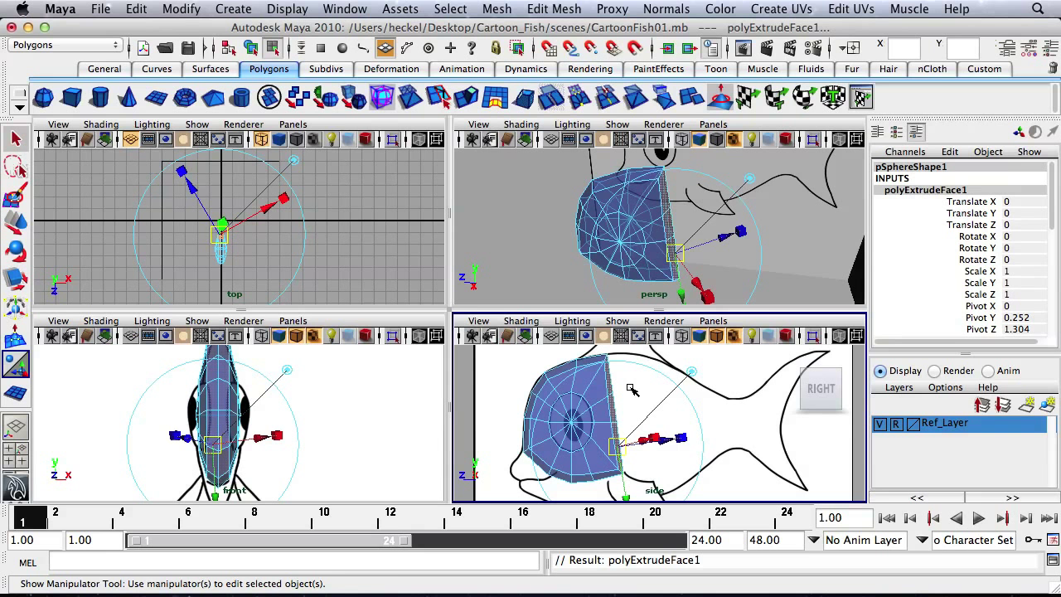
key("w")
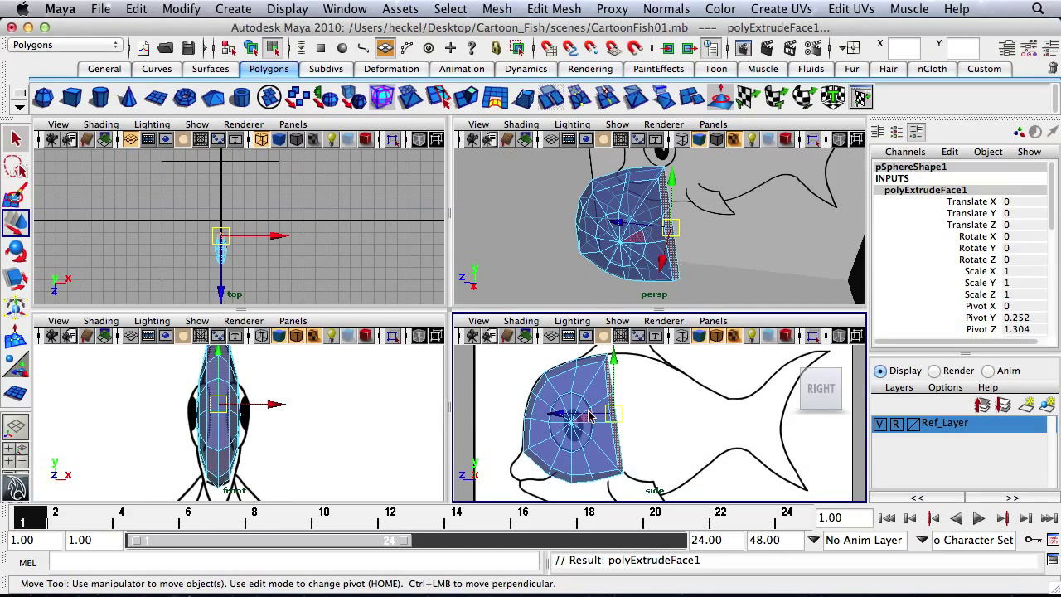
left_click_drag(562, 421, 611, 425)
key("r")
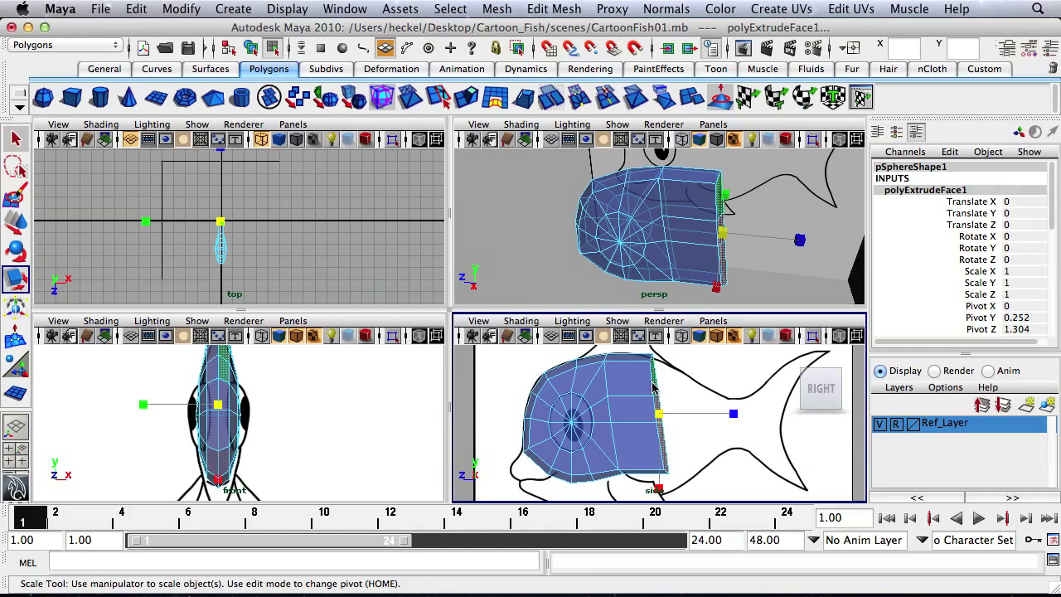
left_click_drag(661, 491, 659, 485)
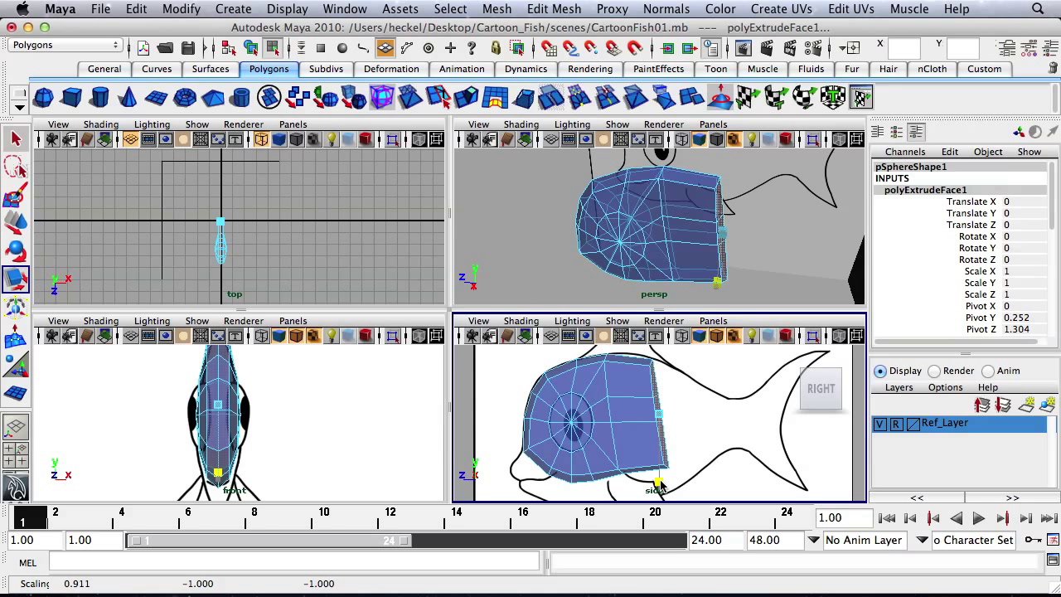
left_click_drag(659, 485, 661, 486)
left_click_drag(668, 231, 559, 257, "alt")
right_click_drag(559, 258, 653, 265, "alt")
left_click_drag(654, 266, 618, 201, "alt")
right_click_drag(601, 209, 603, 244)
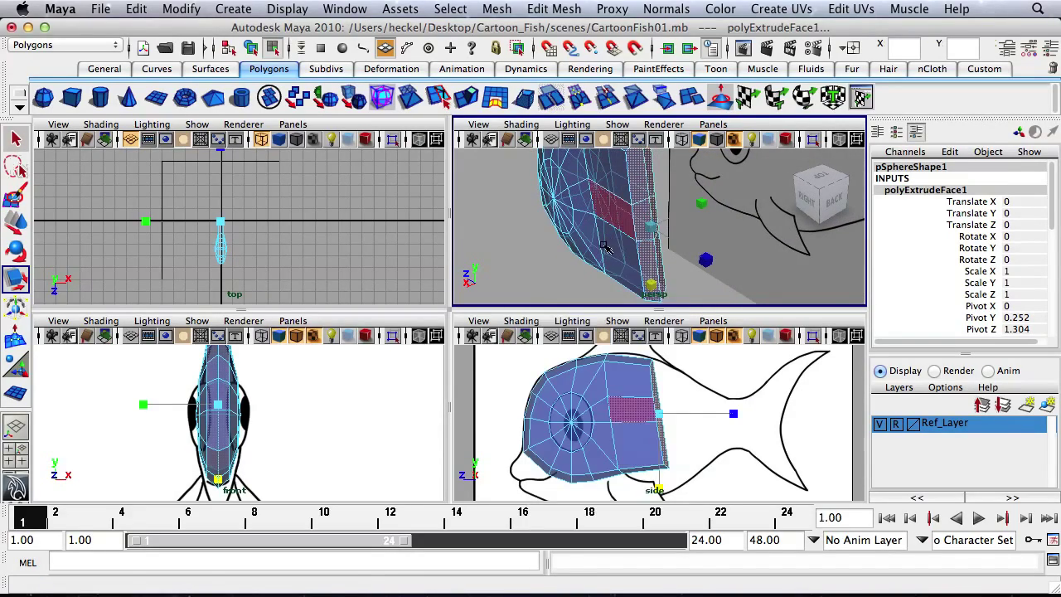
left_click(611, 212)
left_click_drag(651, 242, 685, 192, "alt")
left_click(604, 201, "shift")
left_click_drag(685, 192, 597, 222, "alt")
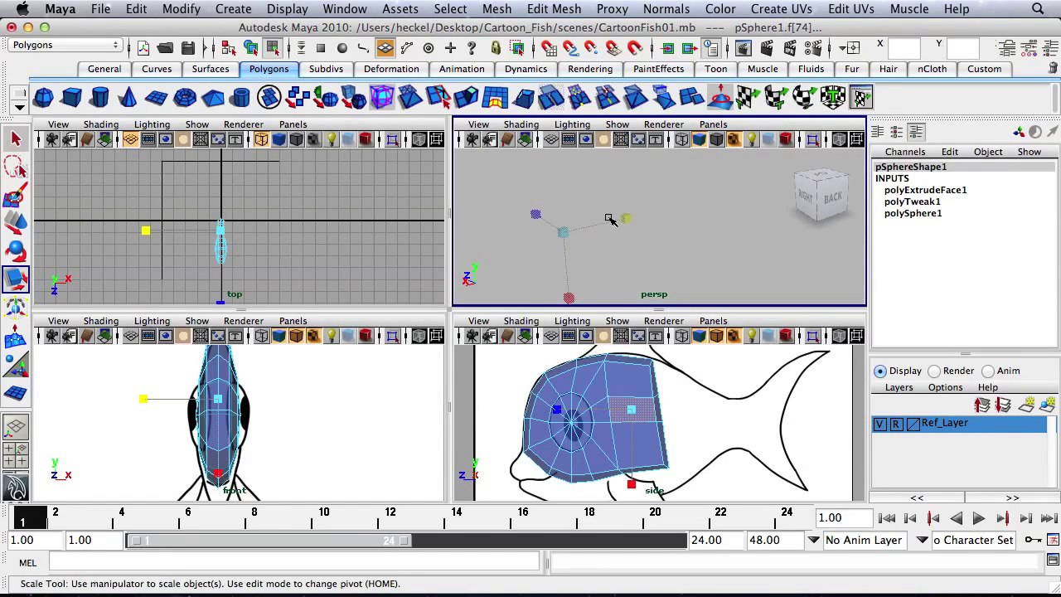
Hide the Ref_Layer reference drawings so that only the fish mesh remains in the views.
left_click(880, 423)
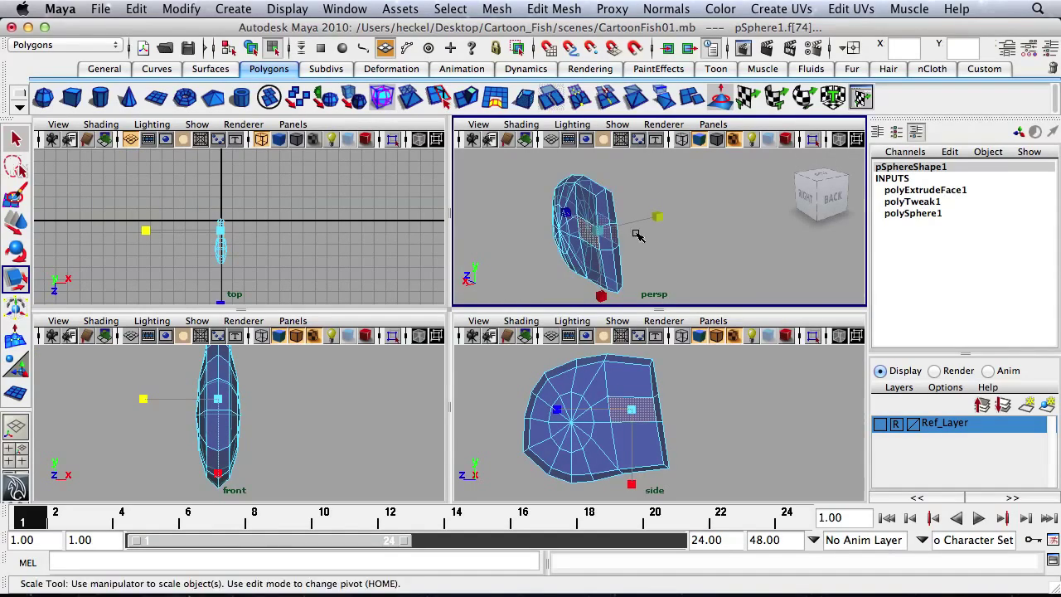
right_click_drag(635, 232, 704, 233, "alt")
middle_click_drag(704, 233, 779, 234, "alt")
key("space")
right_click_drag(592, 244, 445, 268, "alt")
key("f")
right_click_drag(637, 283, 299, 275, "alt")
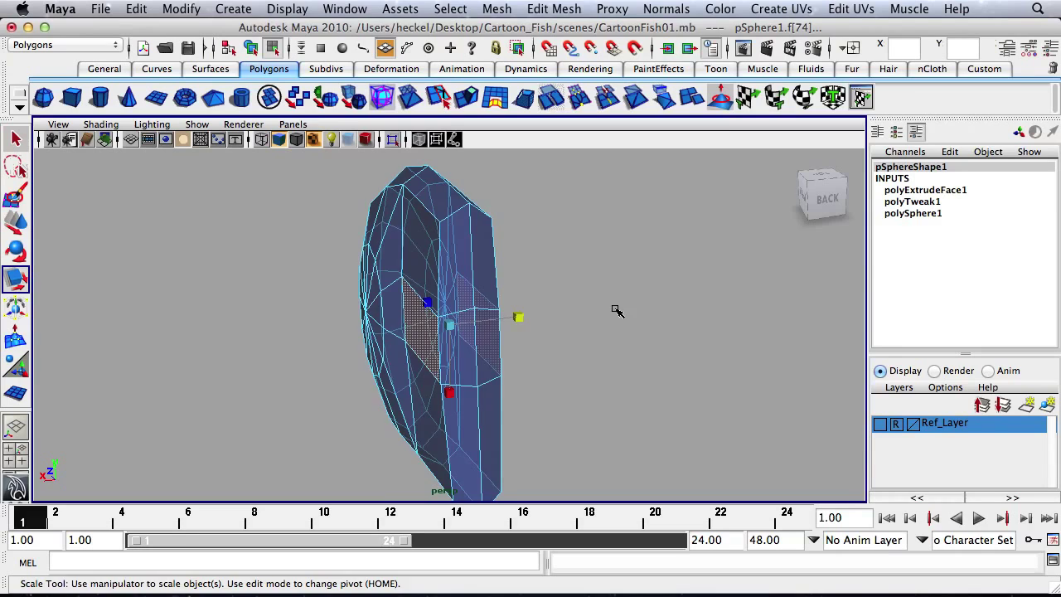
right_click_drag(617, 311, 401, 313, "alt")
left_click_drag(400, 313, 436, 306, "alt")
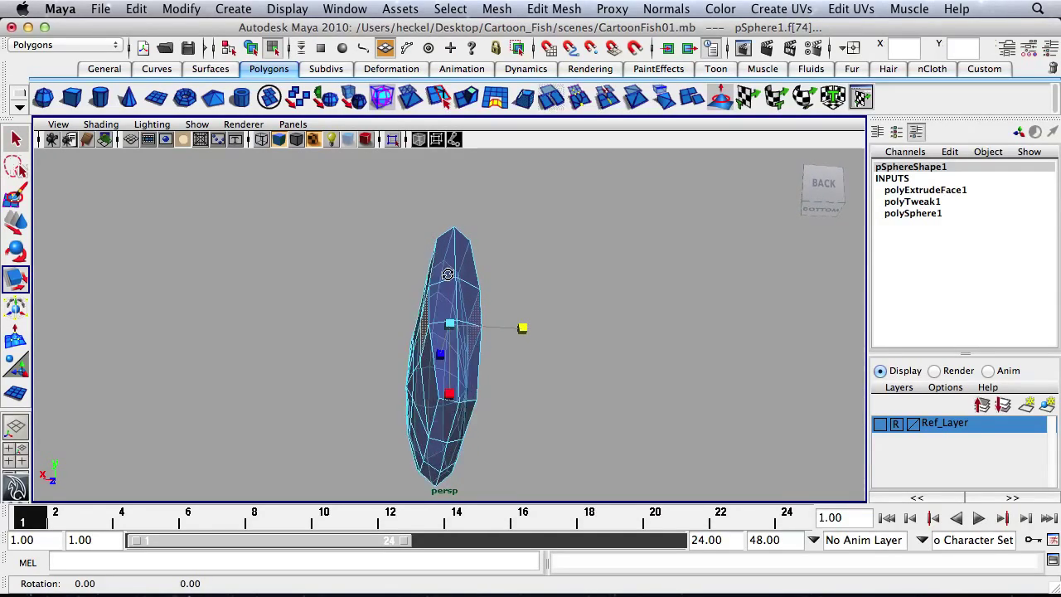
left_click_drag(478, 341, 502, 346, "alt")
Scale the upper and lower corner vertices of the mesh's rear end slightly closer together across the body's width.
right_click_drag(460, 256, 433, 255)
left_click_drag(452, 264, 527, 247, "alt")
left_click_drag(465, 224, 506, 267)
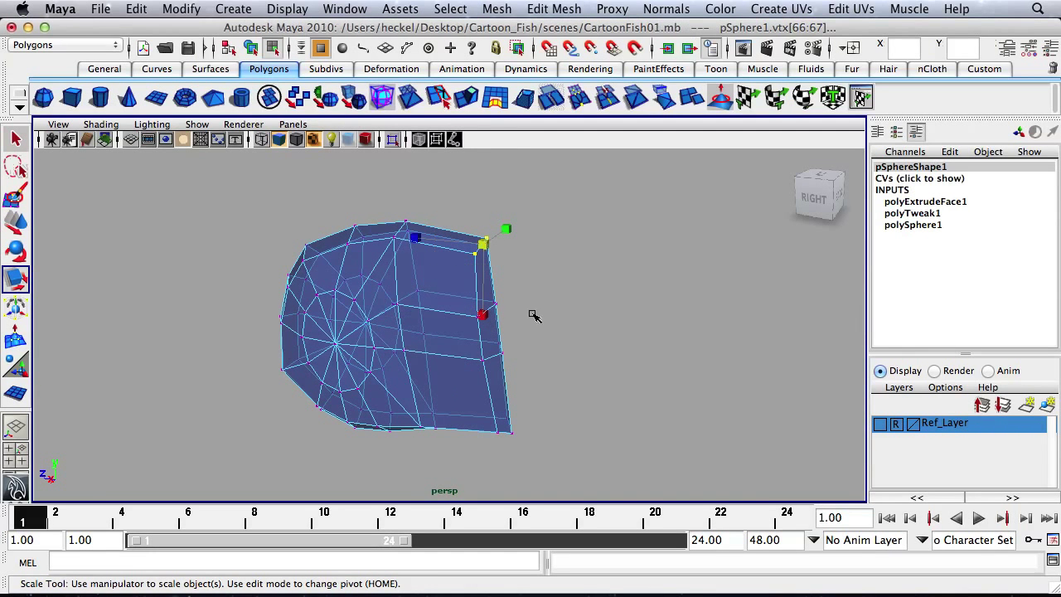
left_click_drag(556, 462, 414, 440, "alt")
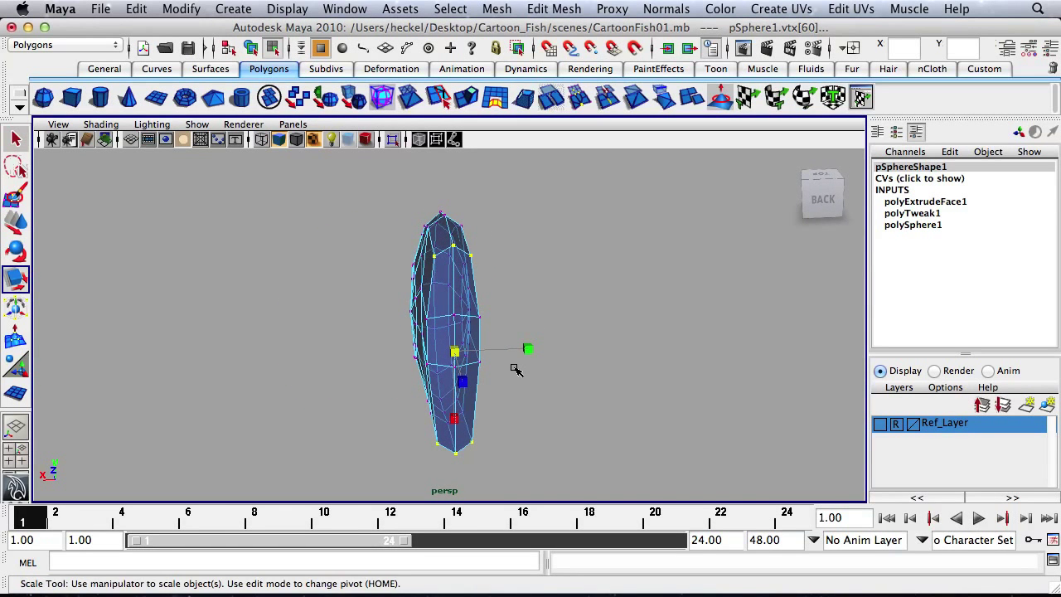
left_click_drag(528, 349, 526, 349)
left_click(513, 352)
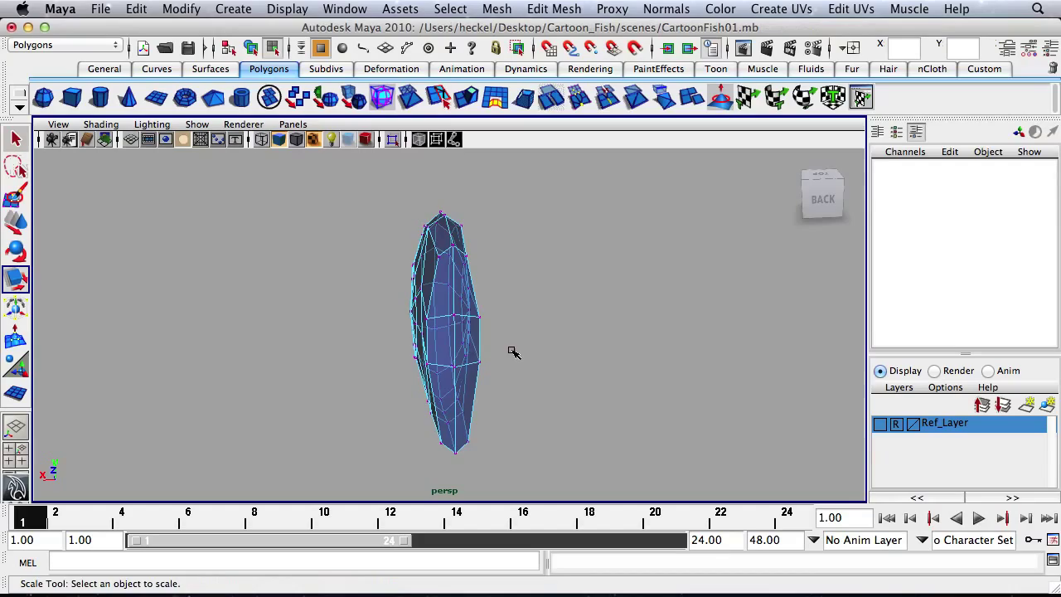
Return to face selection and select all the end faces at the rear of the extruded body.
left_click_drag(481, 261, 511, 325, "alt")
right_click_drag(454, 323, 443, 303)
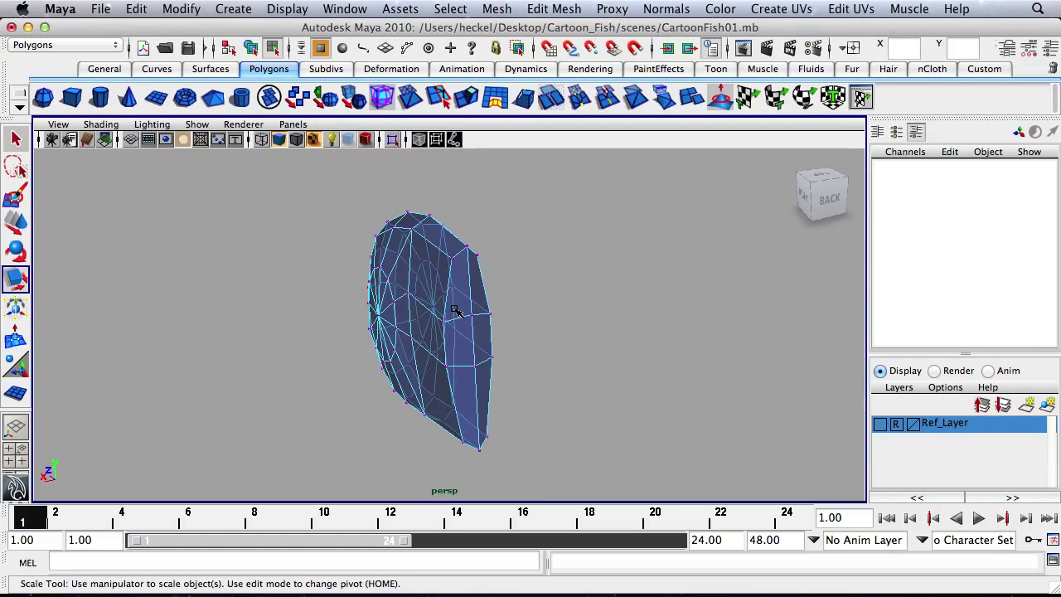
right_click_drag(455, 266, 464, 311)
left_click(484, 304)
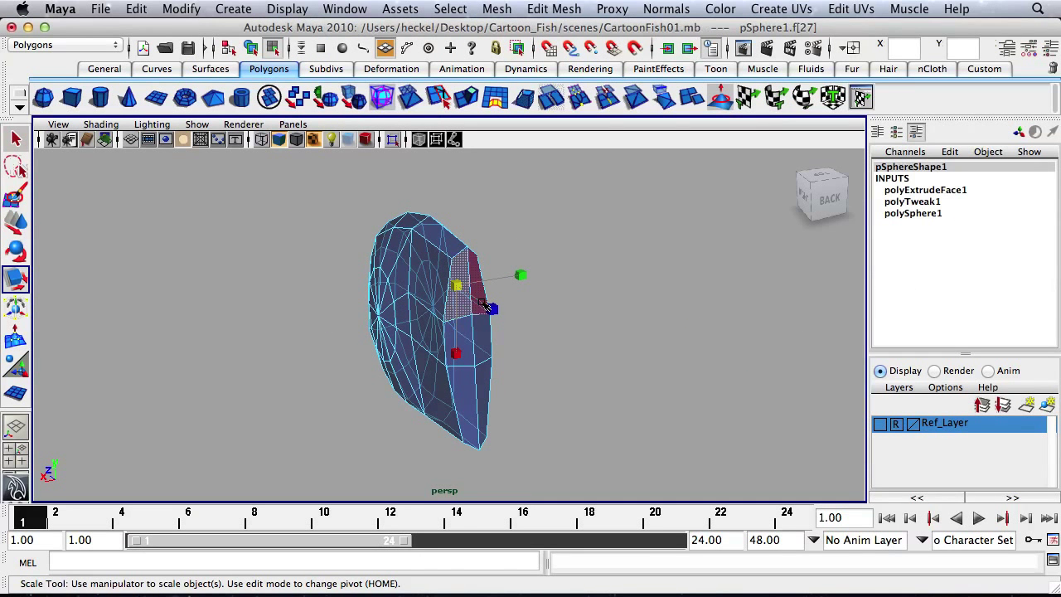
key("q")
left_click(481, 303, "shift")
left_click(481, 339, "shift")
left_click(462, 348, "shift")
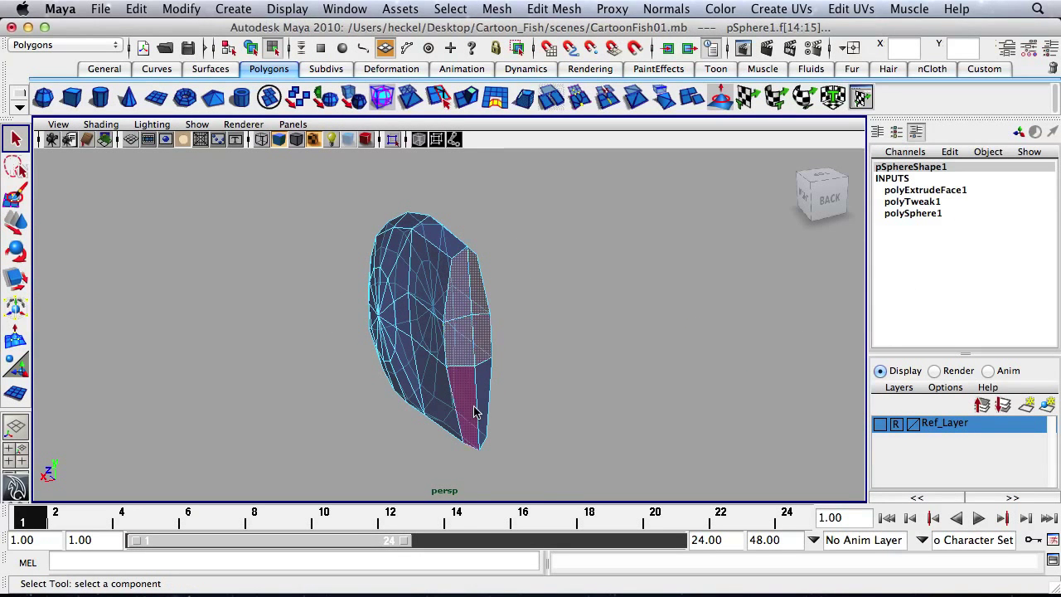
left_click_drag(517, 412, 856, 430, "alt")
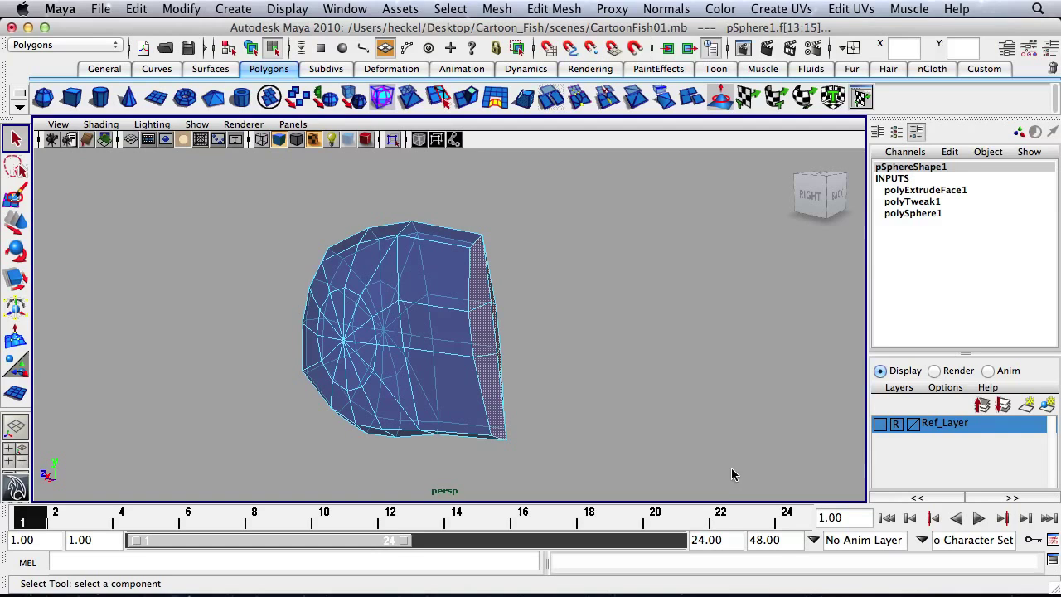
Show the Ref_Layer drawings again and extrude the rear end faces straight back to the base of the tail.
left_click(881, 424)
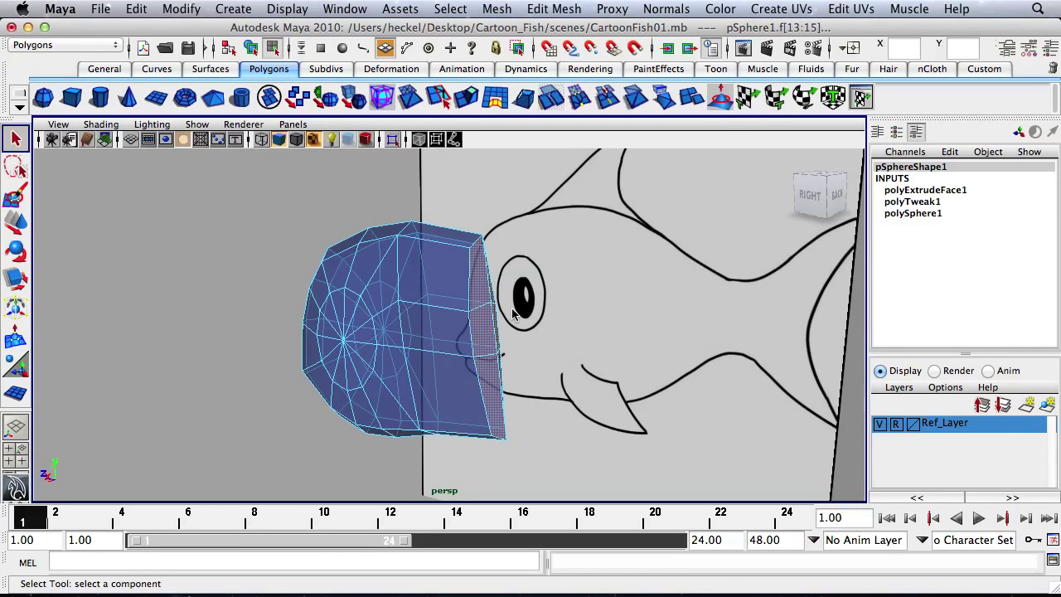
scroll(699, 308, "down", 5)
key("space")
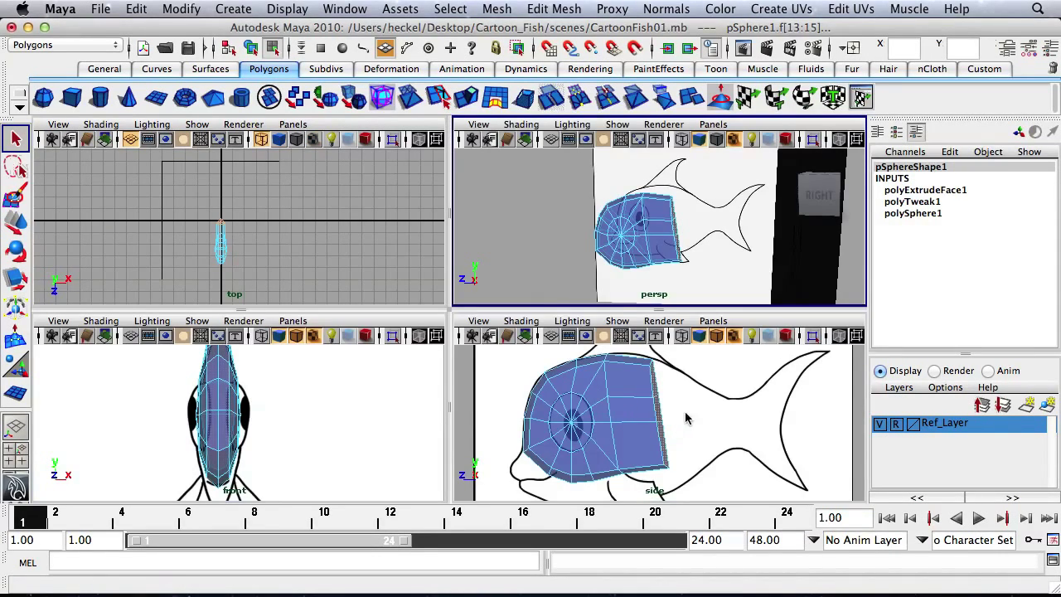
right_click_drag(686, 418, 639, 409, "alt")
middle_click_drag(639, 410, 576, 392, "alt")
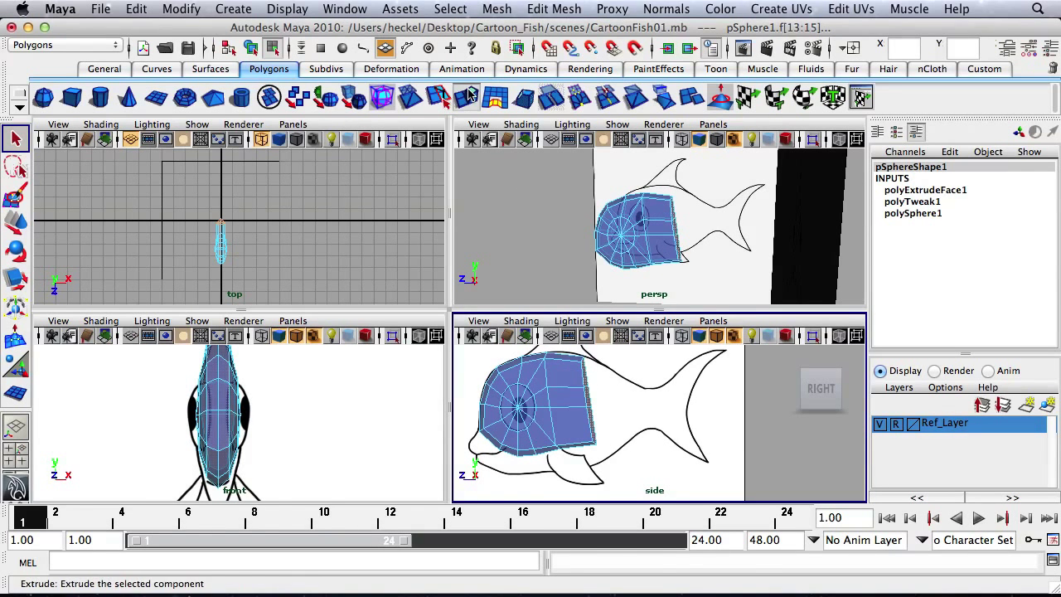
left_click(468, 95)
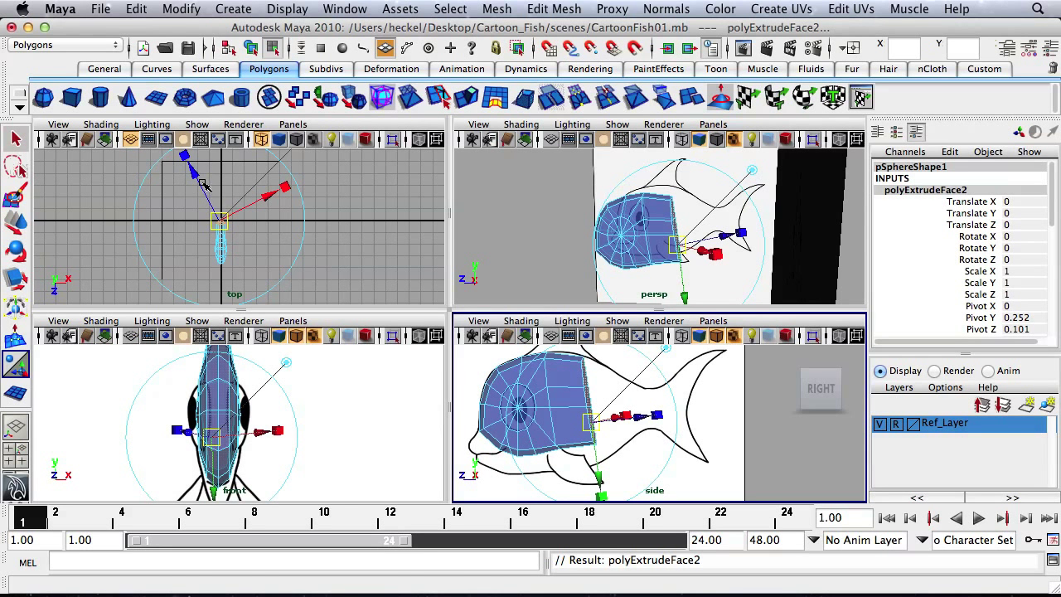
key("w")
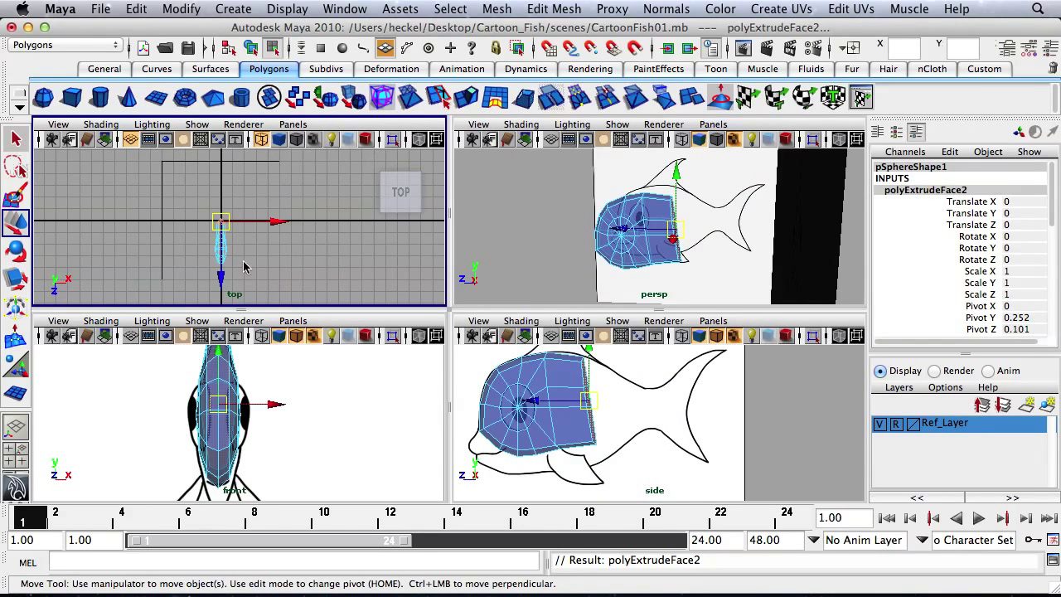
left_click_drag(222, 282, 222, 258)
Scale the new end's height to about 0.44 to fit the tail base and flatten it lengthwise into a vertical edge.
middle_click_drag(621, 396, 602, 426, "alt")
key("r")
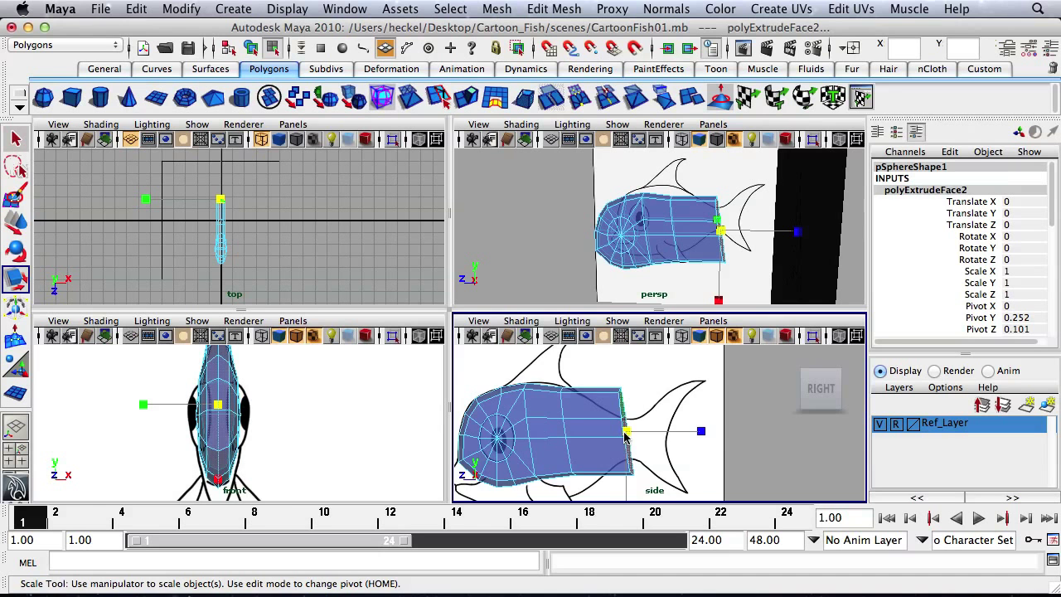
right_click_drag(637, 439, 615, 422, "alt")
middle_click_drag(615, 422, 602, 375, "alt")
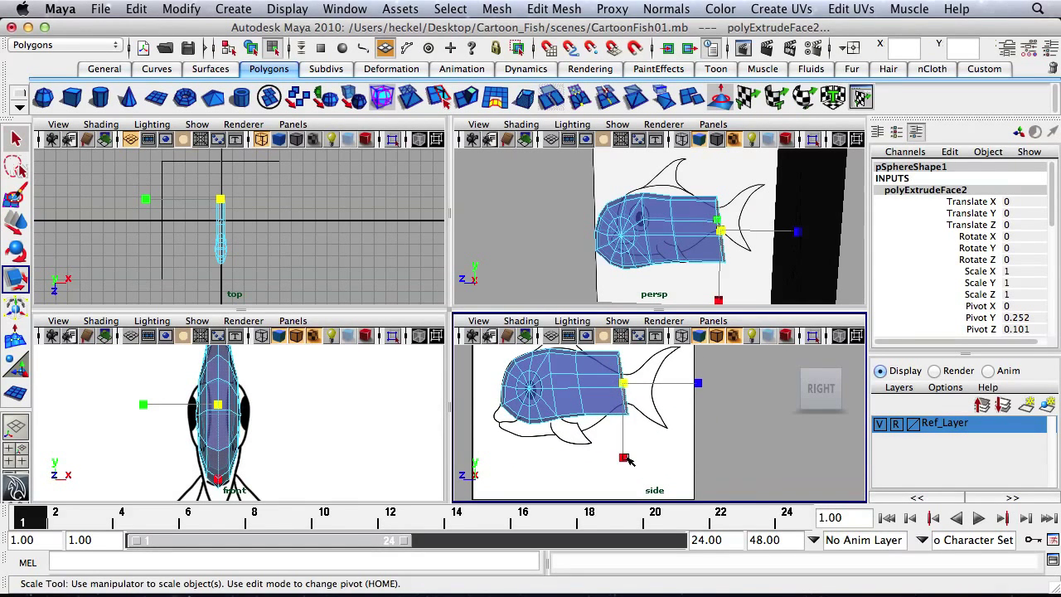
left_click_drag(624, 458, 625, 428)
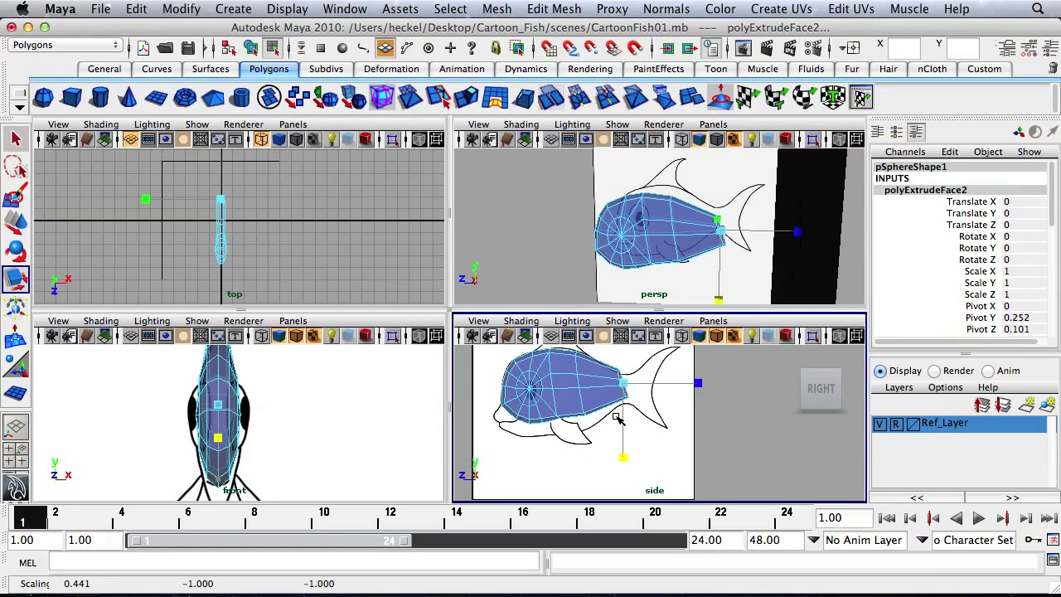
left_click_drag(700, 387, 695, 388)
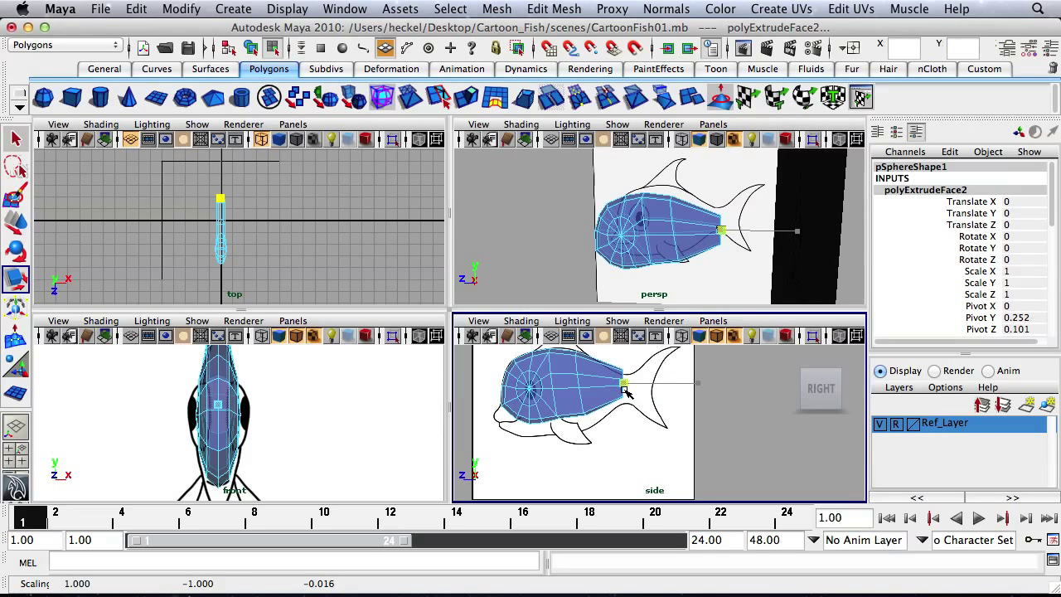
left_click_drag(625, 389, 623, 390)
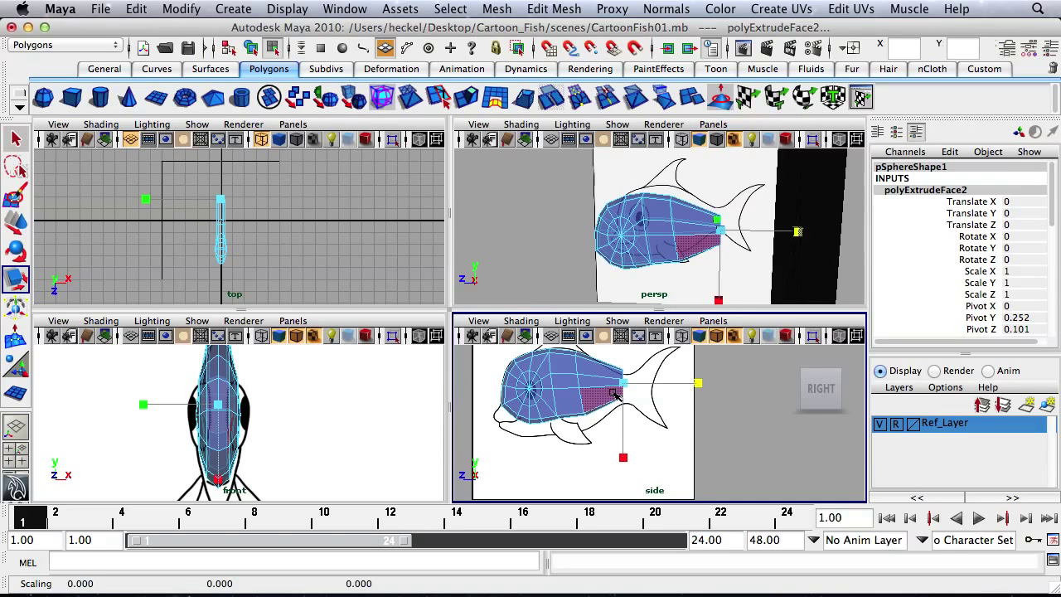
Move the tail-end faces slightly down to line up with the base of the tail in the side drawing.
middle_click_drag(599, 417, 588, 426, "alt")
right_click_drag(571, 436, 610, 435, "alt")
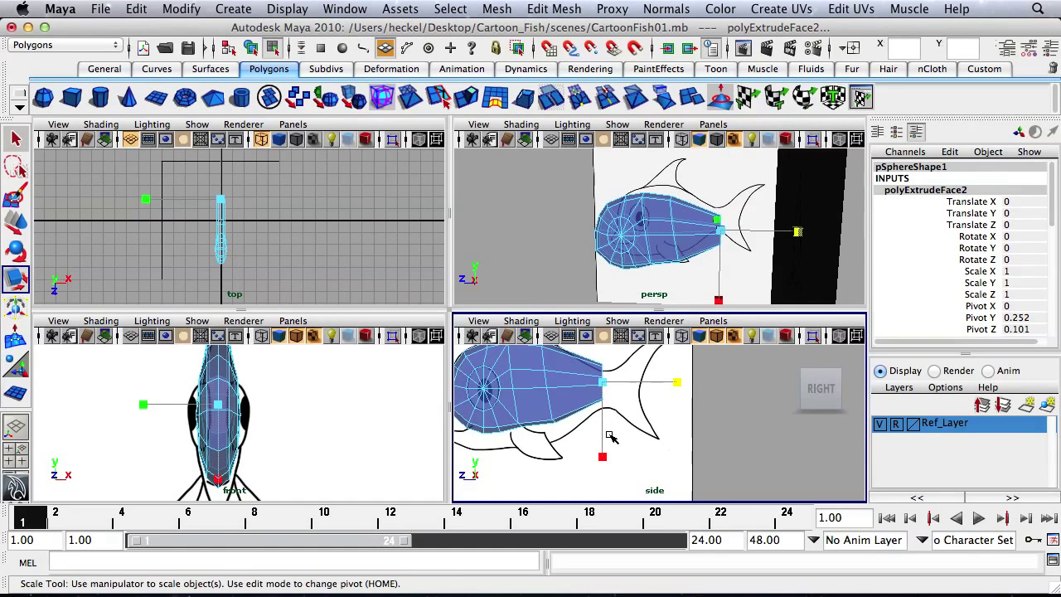
middle_click_drag(610, 438, 643, 461, "alt")
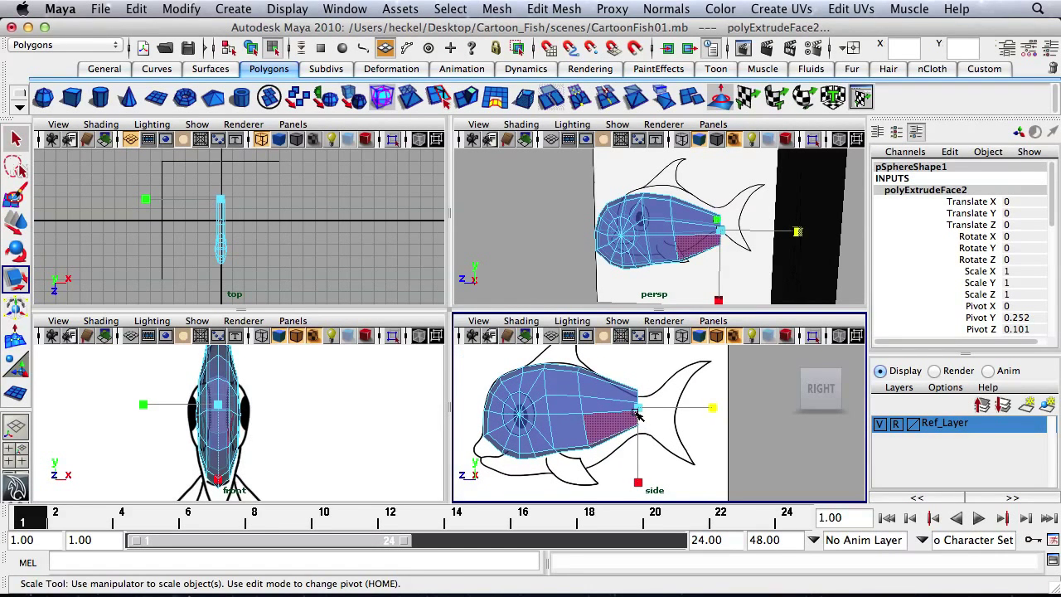
key("w")
left_click_drag(640, 358, 641, 364)
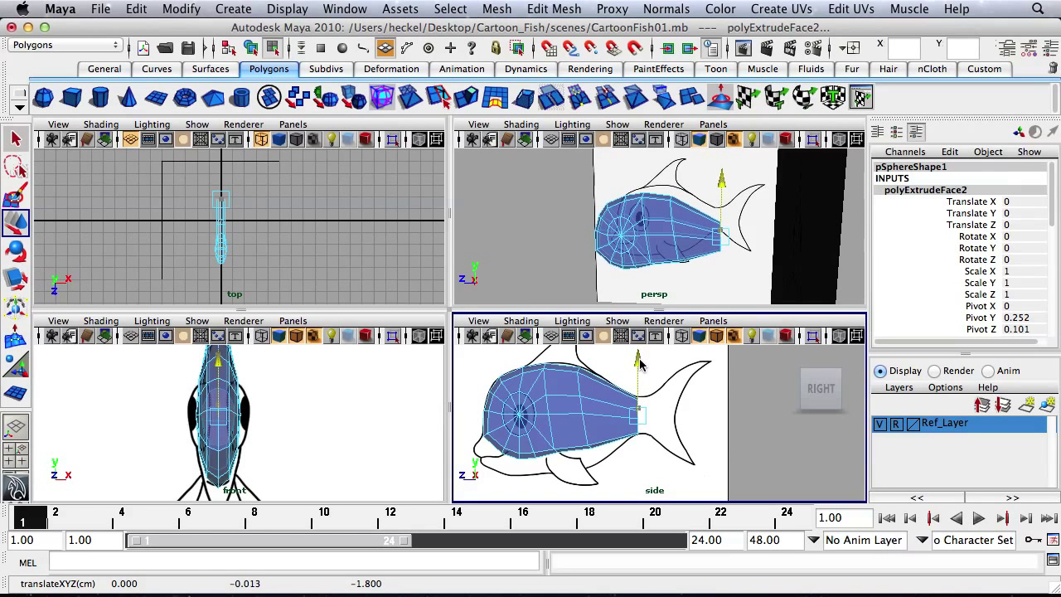
Scale the tail-end faces across the body's width to about half, as seen from above.
middle_click_drag(573, 441, 587, 403, "alt")
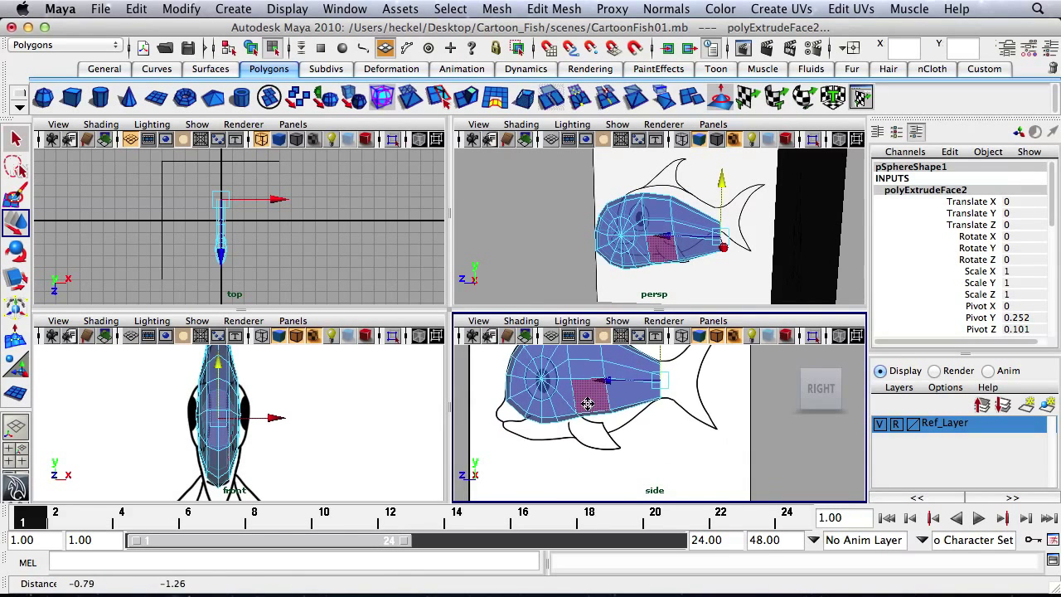
right_click_drag(591, 436, 633, 433, "alt")
middle_click_drag(633, 433, 664, 475, "alt")
left_click_drag(597, 248, 541, 277, "alt")
right_click_drag(541, 277, 722, 281, "alt")
middle_click_drag(722, 282, 677, 178, "alt")
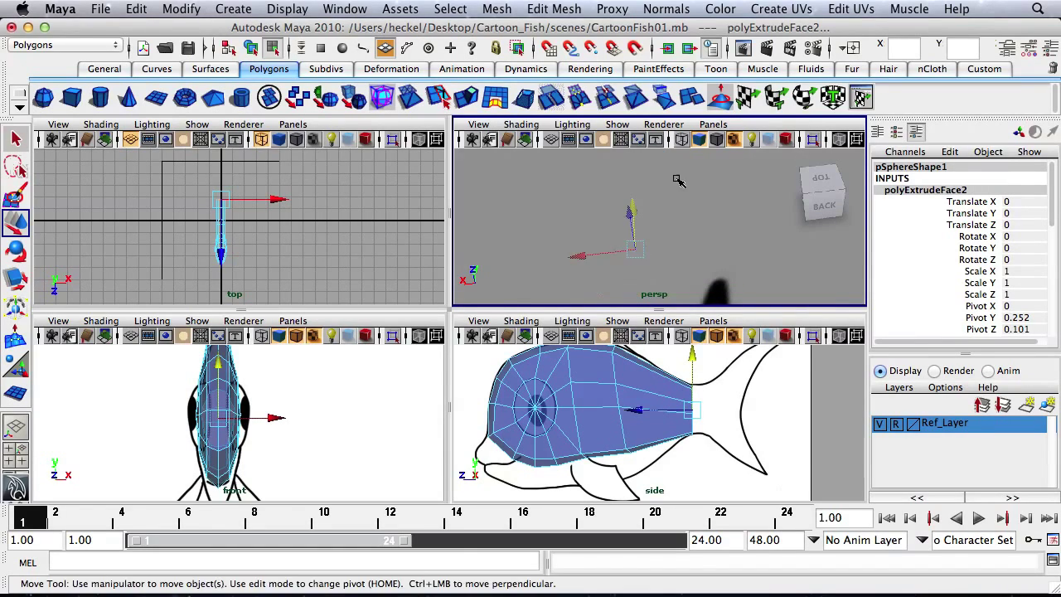
right_click_drag(677, 177, 605, 212, "alt")
left_click_drag(705, 220, 750, 240, "alt")
key("r")
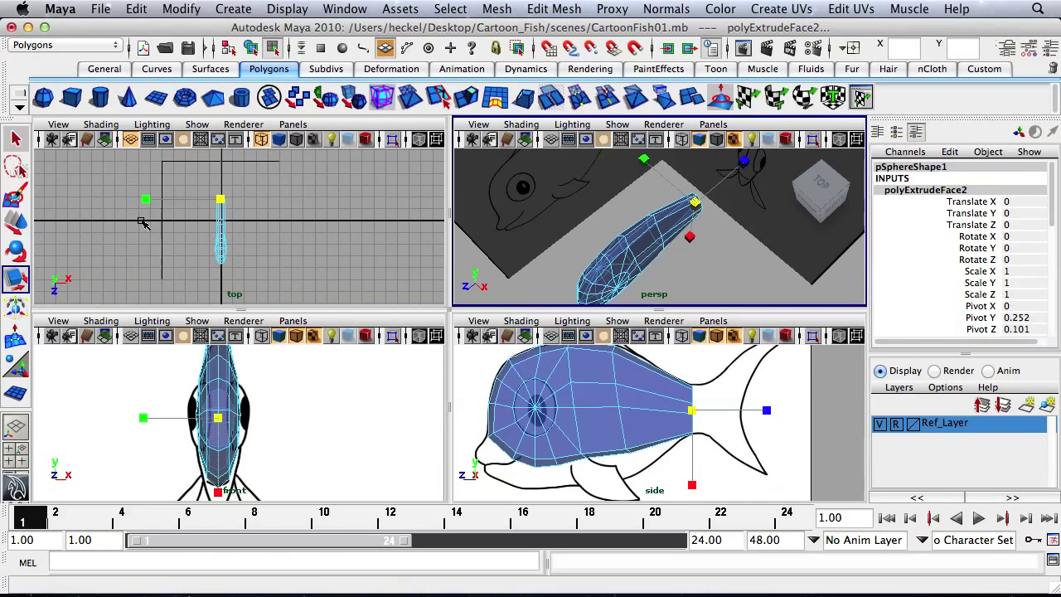
right_click_drag(144, 224, 339, 237, "alt")
left_click_drag(127, 172, 166, 175)
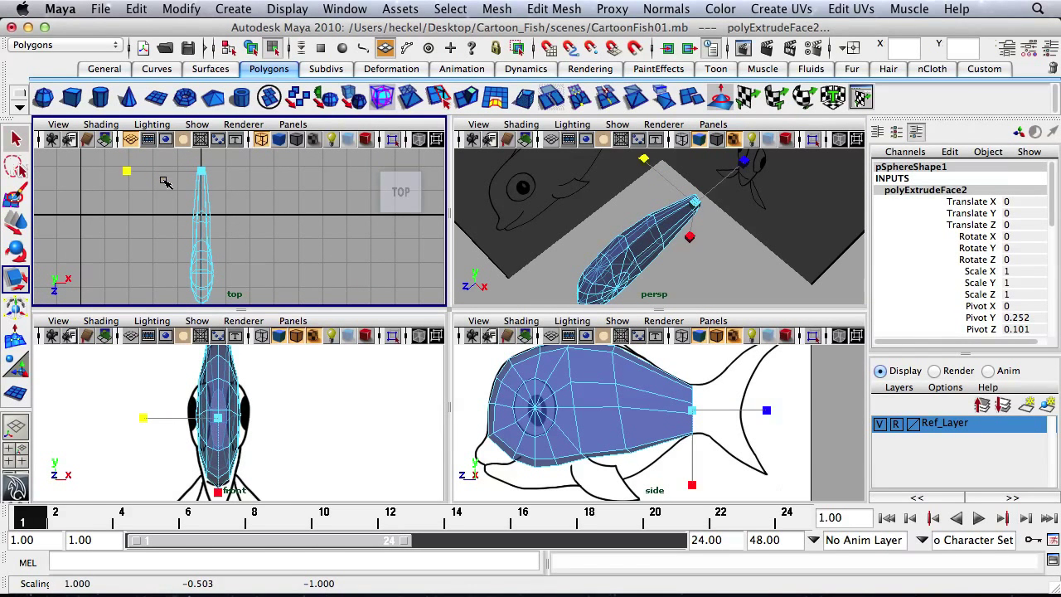
Switch to vertex selection, select all tail-end vertices and scale them narrower across the width to about 0.57.
right_click_drag(166, 179, 293, 254, "alt")
middle_click_drag(199, 218, 246, 223, "alt")
right_click_drag(236, 234, 184, 207, "alt")
left_click(173, 232)
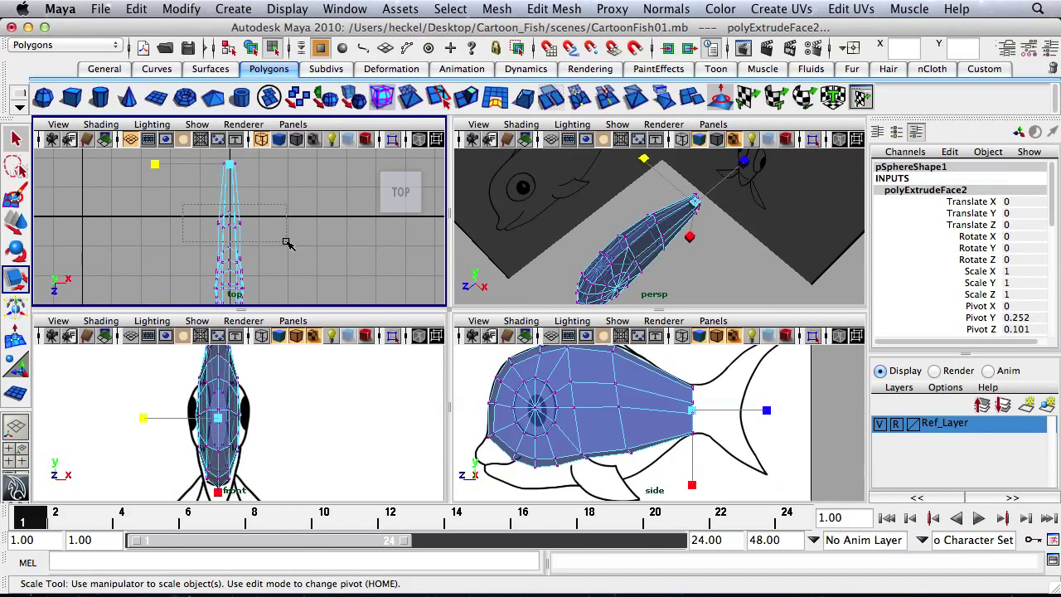
left_click_drag(280, 235, 169, 220)
left_click_drag(206, 155, 252, 171)
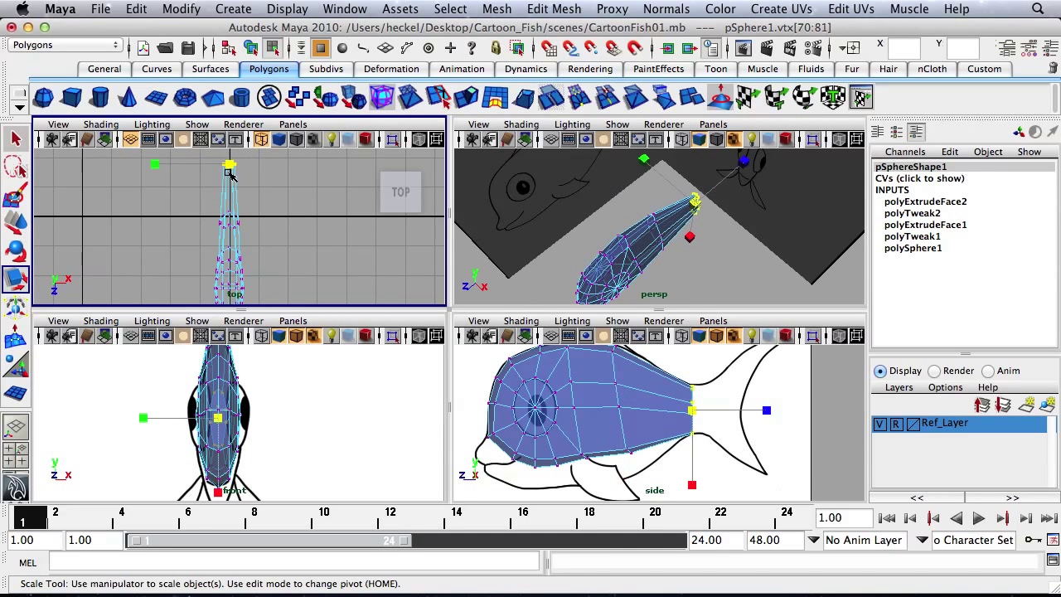
left_click_drag(158, 168, 181, 170)
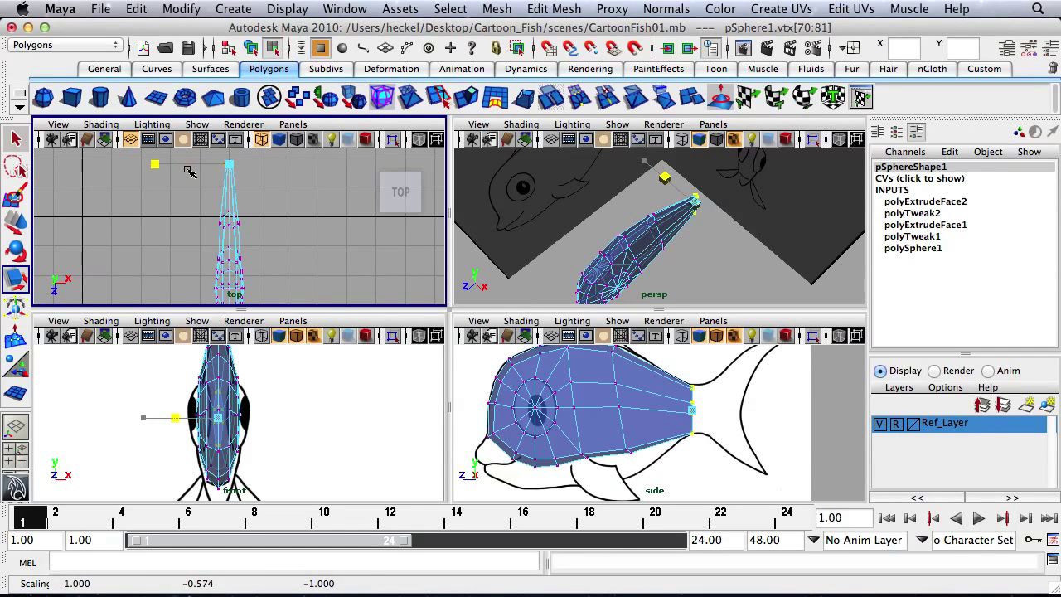
left_click(329, 251)
Raise the lowest vertices of the tail end and of the ring just ahead of it slightly.
left_click_drag(600, 271, 665, 184, "alt")
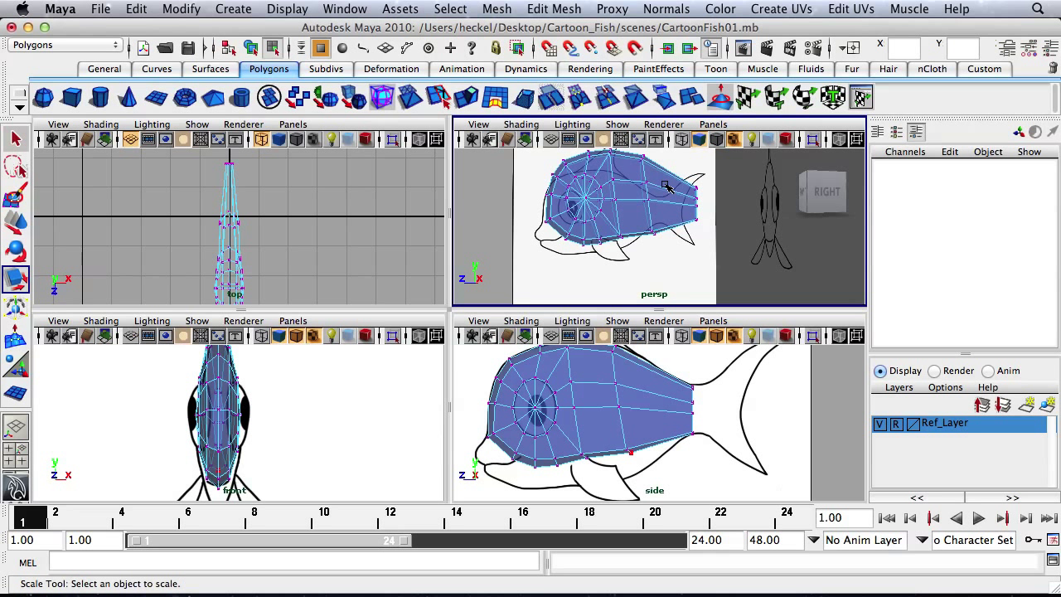
mouse_move(700, 399)
middle_mouse_down("alt")
mouse_move(678, 374)
mouse_move(693, 388)
middle_mouse_up("alt")
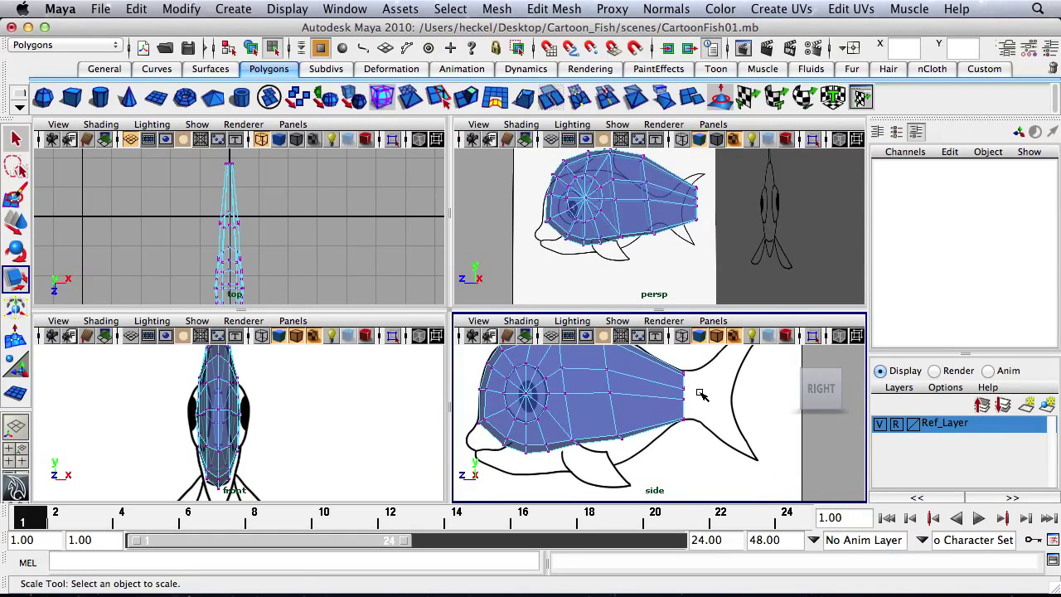
right_click_drag(701, 395, 686, 400, "alt")
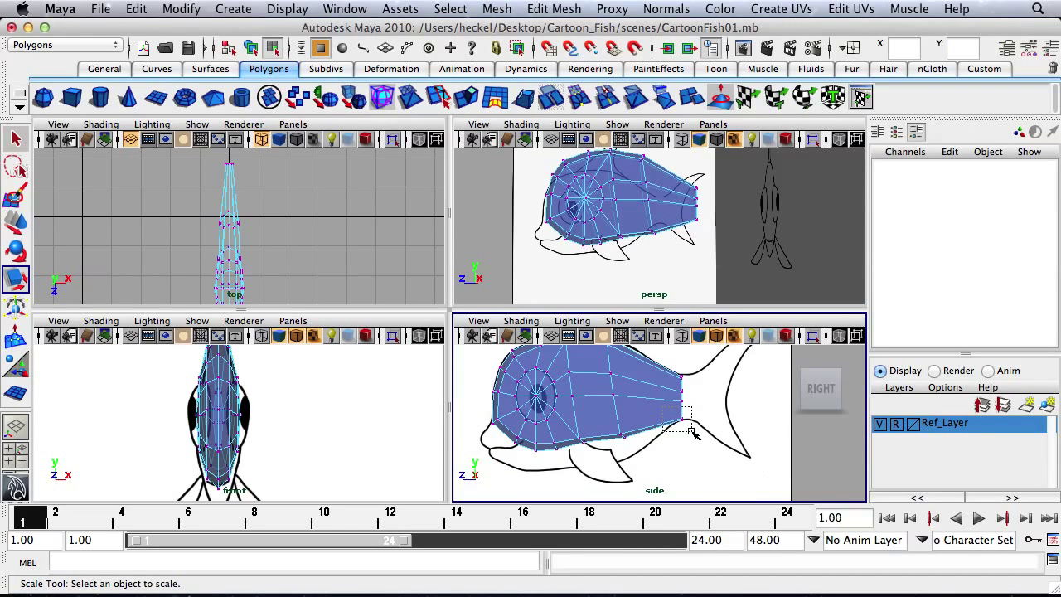
left_click_drag(691, 431, 694, 431)
key("w")
left_click_drag(681, 377, 681, 356)
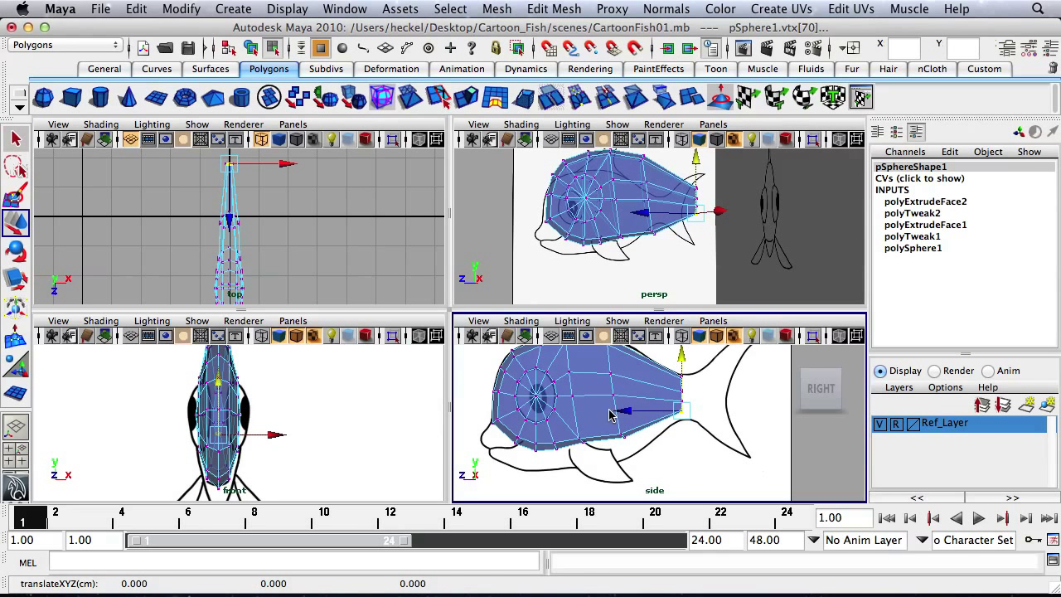
left_click_drag(606, 419, 640, 450)
left_click_drag(622, 400, 625, 394)
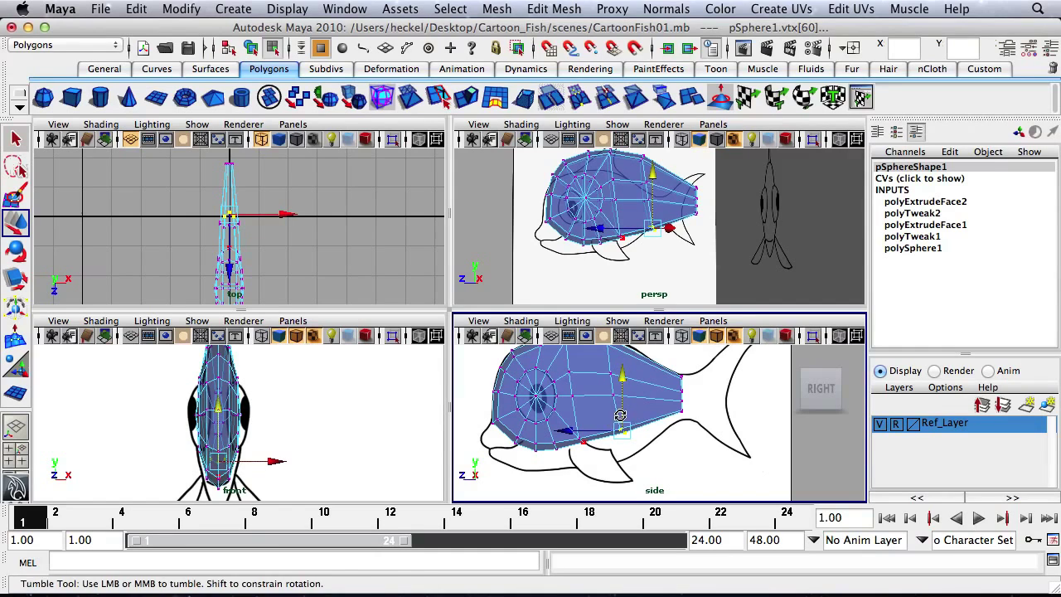
Switch to face selection and start selecting the faces along the fish's underside on both sides of the centerline.
left_click_drag(613, 219, 649, 172, "alt")
right_click_drag(649, 173, 675, 215, "alt")
middle_click_drag(674, 216, 651, 256, "alt")
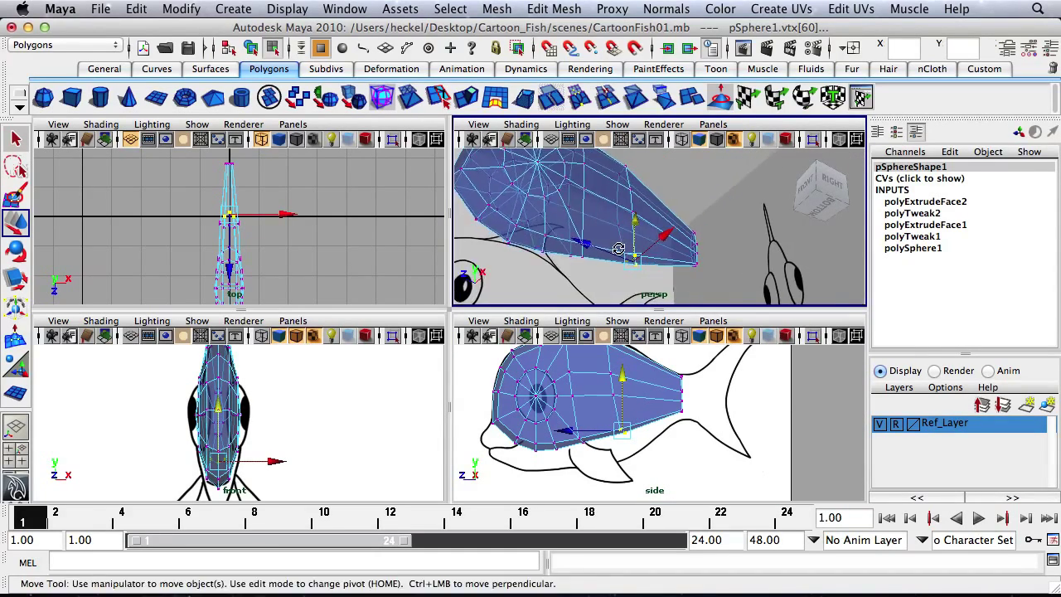
left_click_drag(652, 256, 691, 241, "alt")
right_click_drag(692, 240, 644, 246, "alt")
right_click(606, 202)
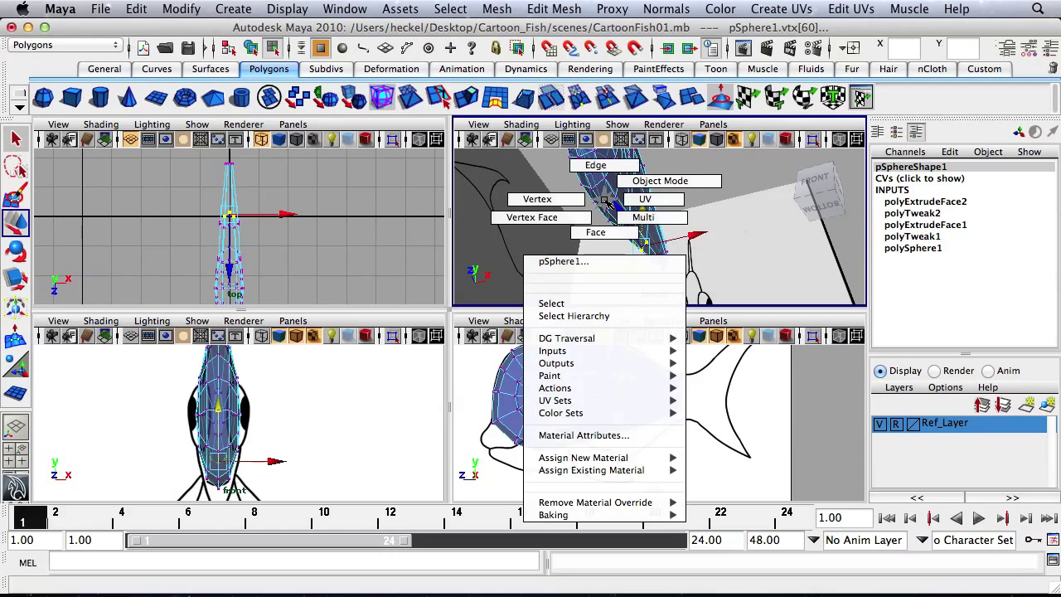
left_click(608, 232)
left_click(601, 207)
key("q")
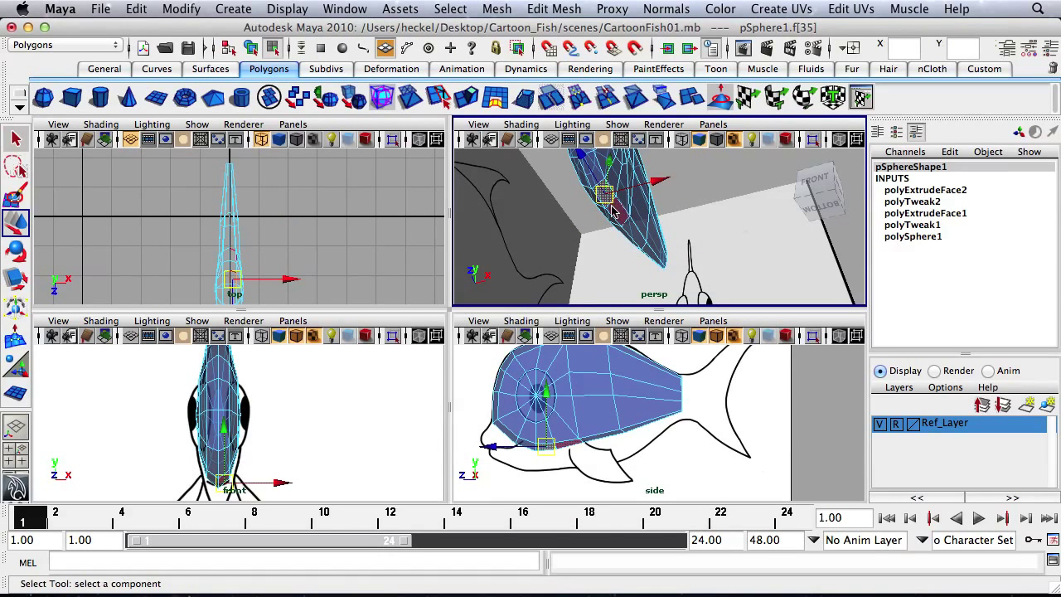
left_click(606, 217)
key("space")
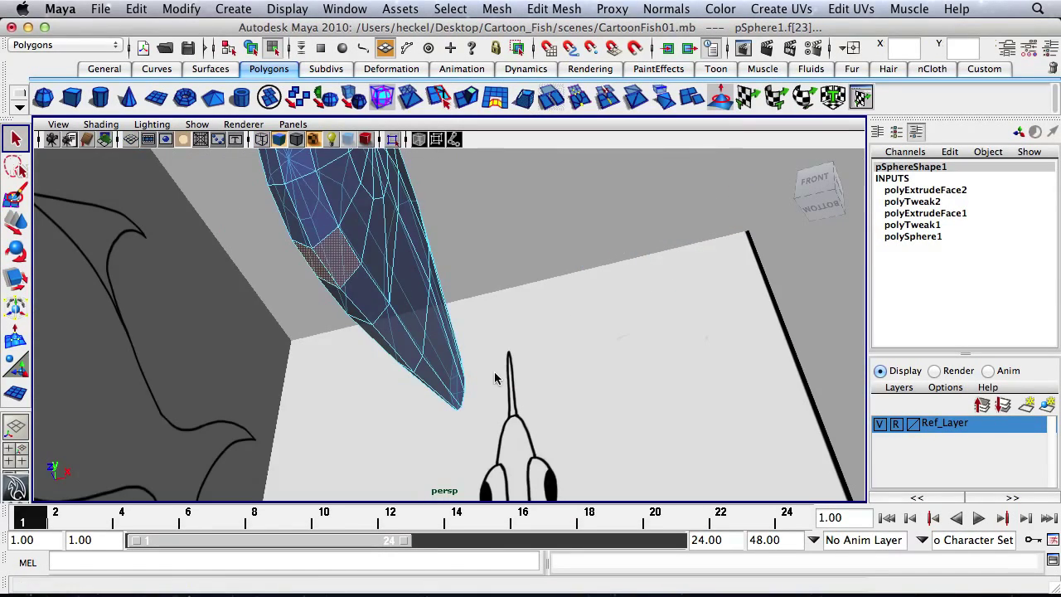
left_click_drag(494, 371, 384, 296, "alt")
left_click(404, 282, "shift")
left_click(393, 333, "shift")
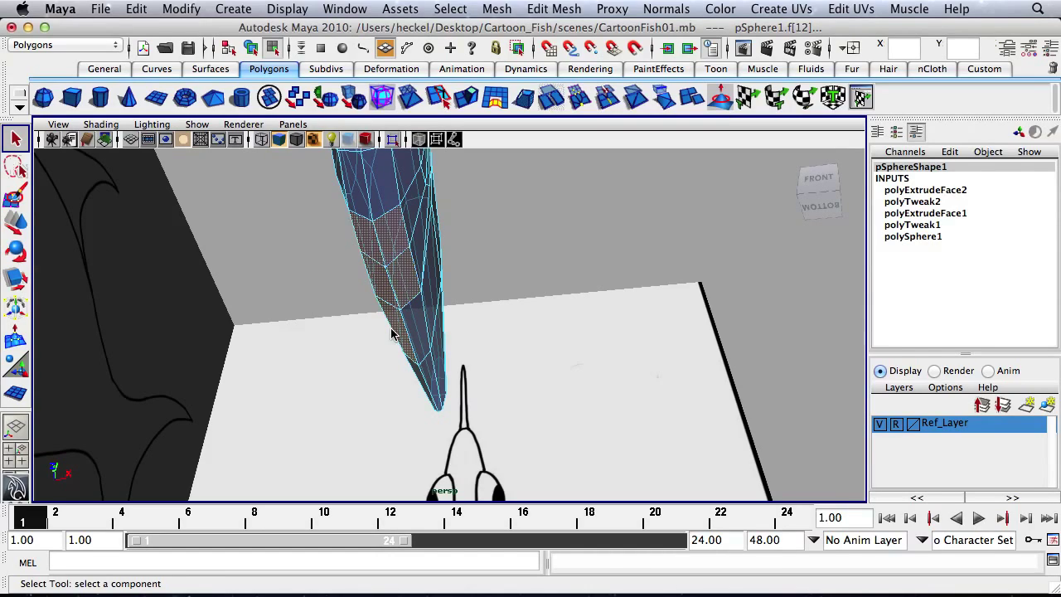
Add the remaining underside faces back to the tail end and check the selection from below.
left_click_drag(414, 336, 373, 358, "alt")
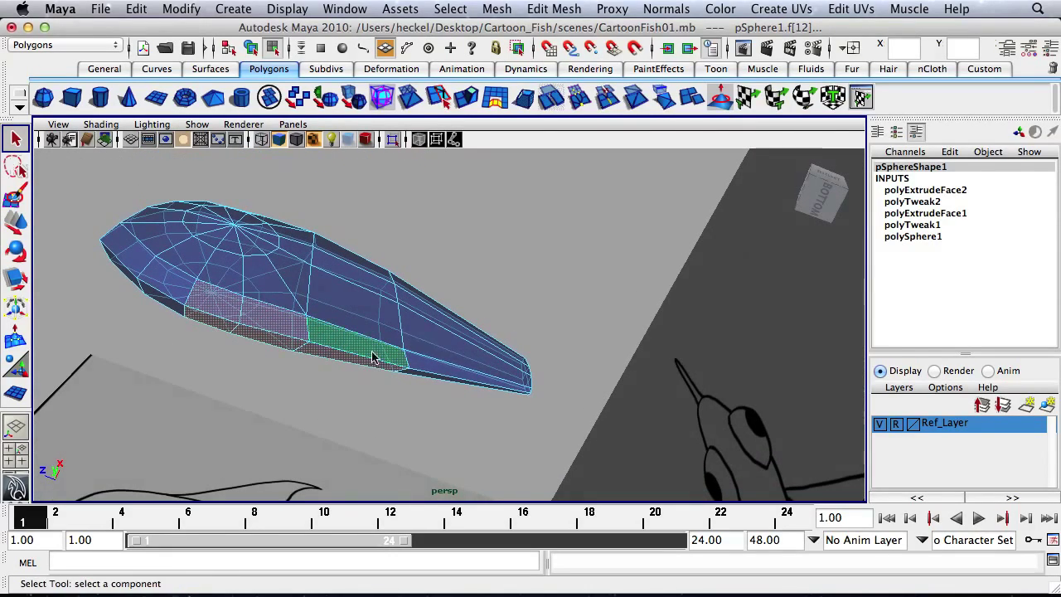
left_click(437, 375, "shift")
mouse_move(433, 381)
left_mouse_down("alt")
mouse_move(486, 367)
mouse_move(423, 344)
mouse_move(345, 427)
mouse_move(447, 398)
mouse_move(550, 422)
mouse_move(525, 379)
mouse_move(473, 360)
left_mouse_up("alt")
key("space")
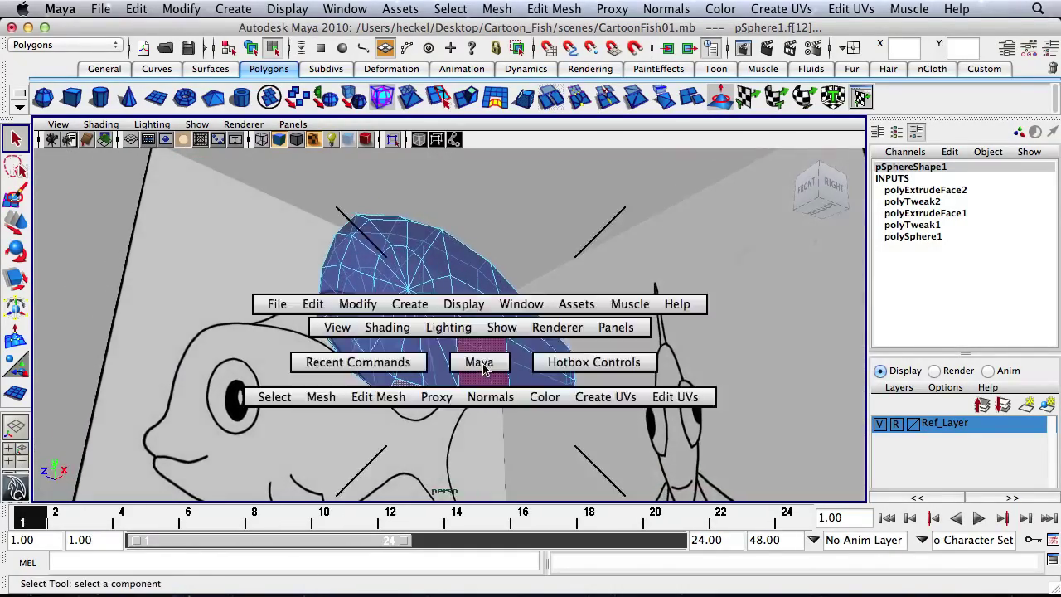
left_click(611, 272)
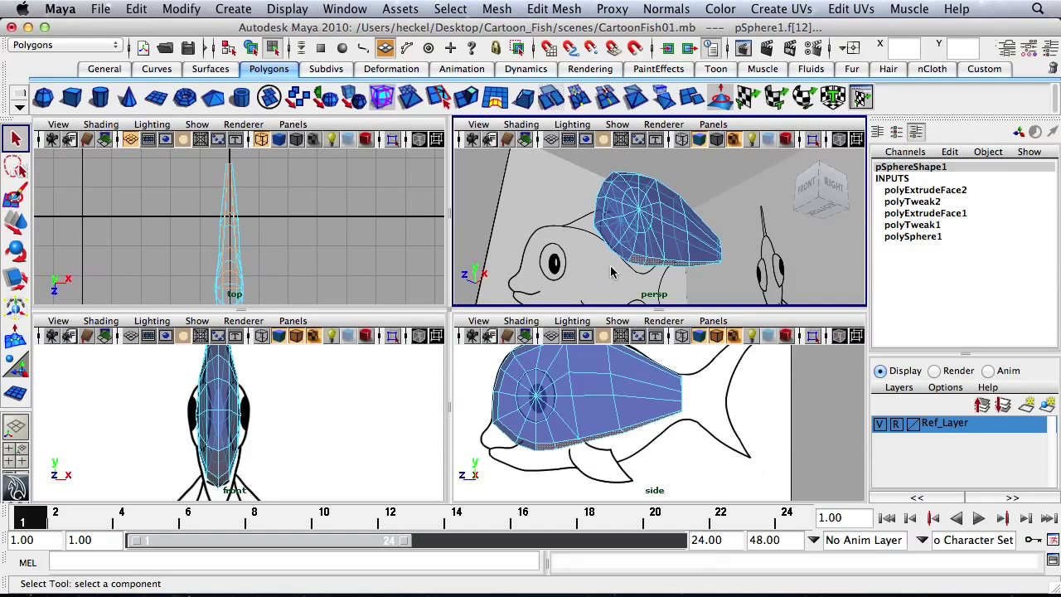
left_click_drag(617, 271, 654, 241, "alt")
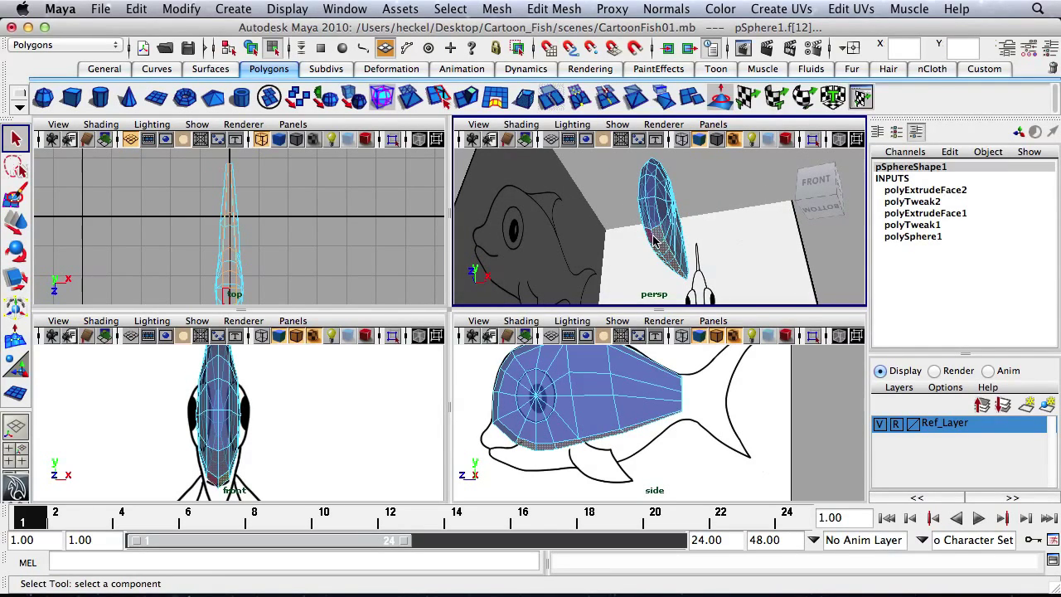
key("space")
mouse_move(427, 325)
left_mouse_down("alt")
mouse_move(362, 230)
mouse_move(462, 308)
mouse_move(514, 280)
mouse_move(517, 244)
mouse_move(519, 268)
left_mouse_up("alt")
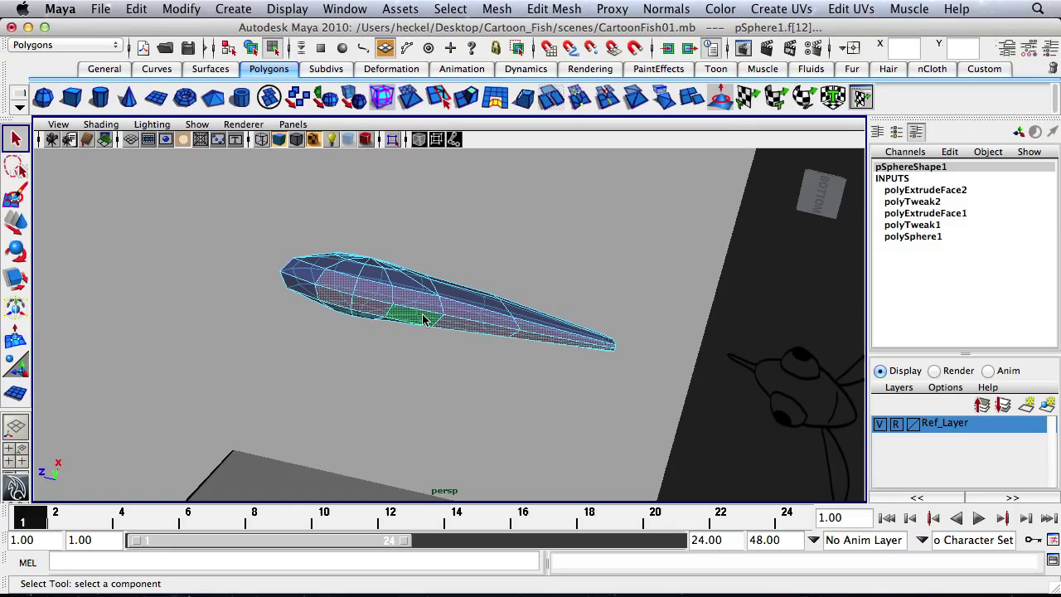
left_click_drag(546, 297, 552, 390, "alt")
key("space")
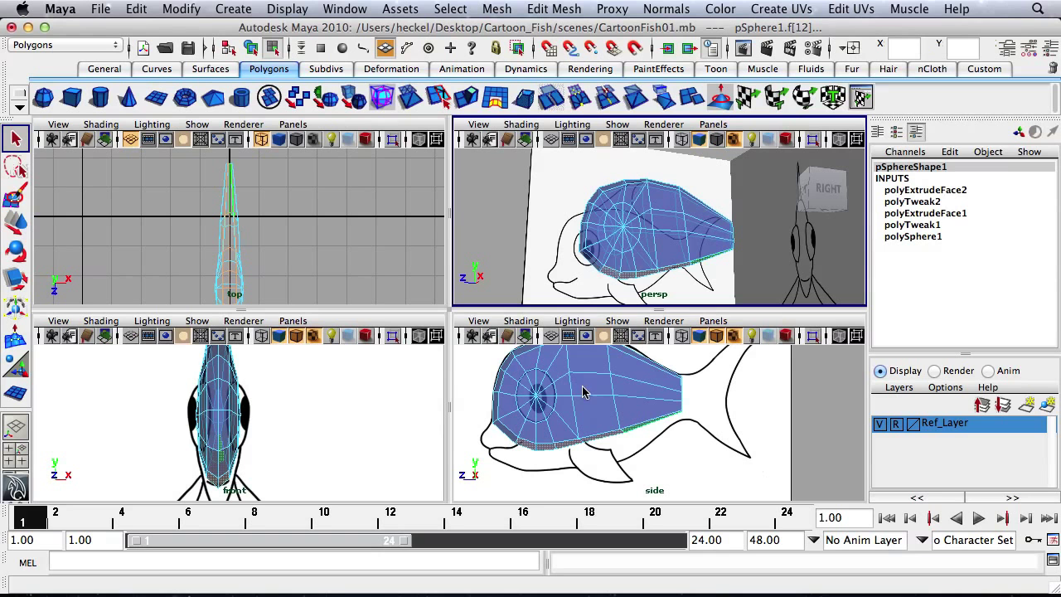
Extrude the selected underside faces and move them straight down to the belly line of the side drawing.
left_click(466, 97)
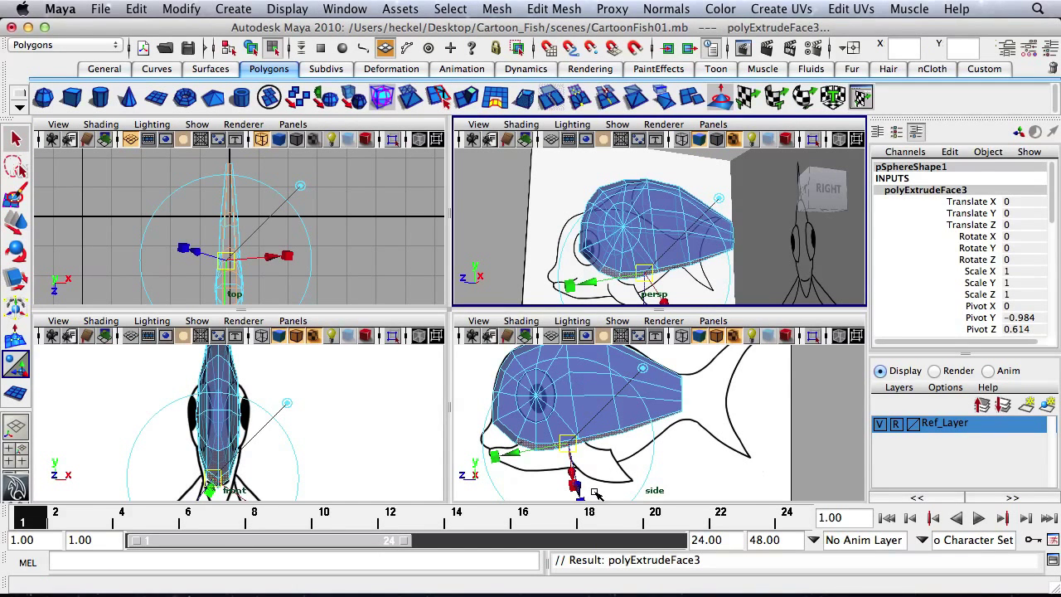
key("w")
left_click_drag(599, 378, 602, 389)
key("z")
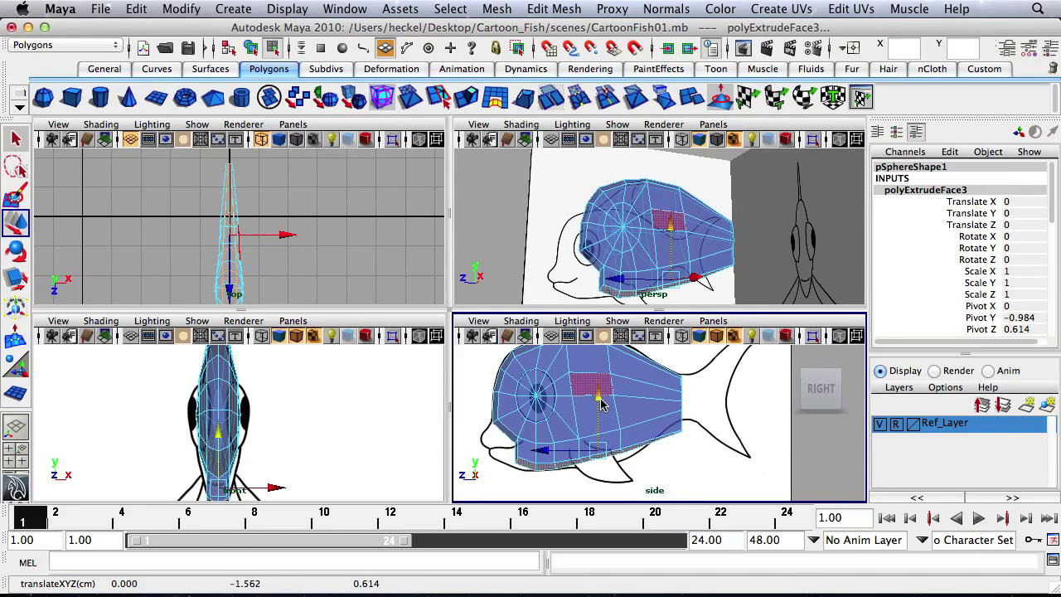
Switch to vertex selection and move the front lower corner vertices of the belly extrusion to the chin outline.
middle_click_drag(644, 438, 652, 423, "alt")
key("space")
middle_click_drag(488, 347, 615, 334, "alt")
right_click_drag(386, 355, 321, 334)
left_click_drag(322, 382, 322, 383)
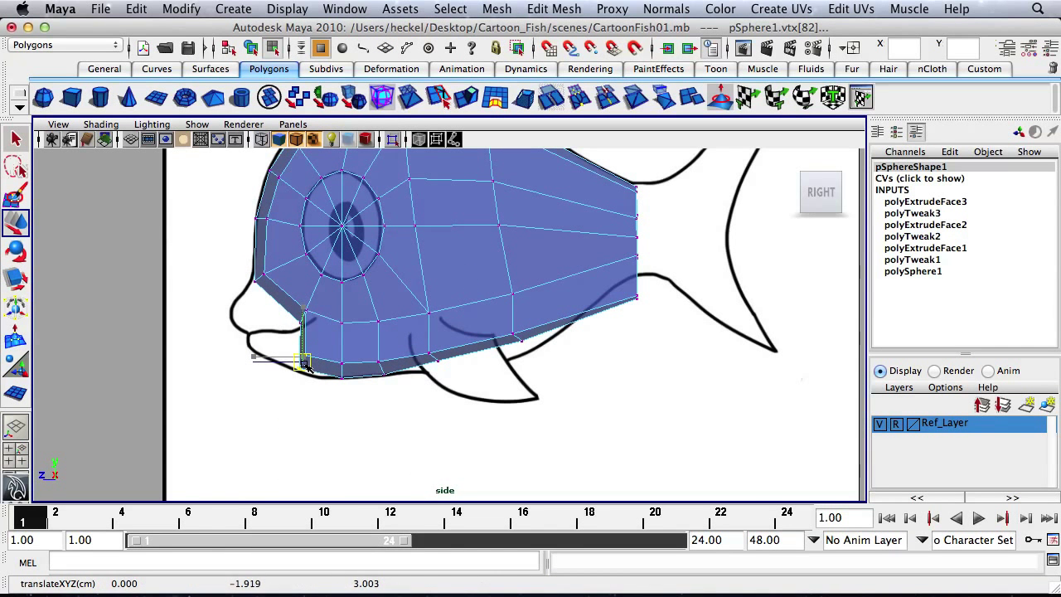
Move the rear belly vertices onto the drawn belly curve and the lowest tail-end vertices up to the tail base.
left_click_drag(423, 340, 446, 363)
left_click_drag(503, 322, 539, 356)
left_click_drag(519, 337, 528, 348)
left_click_drag(615, 280, 644, 277)
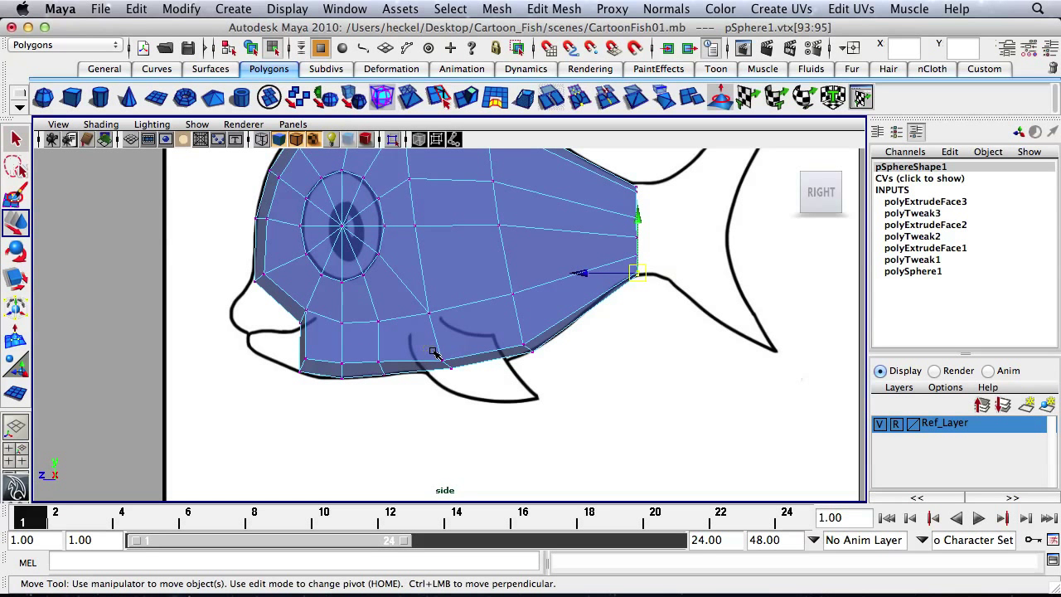
Adjust the individual lower belly vertices around the side fin to even out the bottom strip along the outline.
left_click_drag(448, 363, 455, 359)
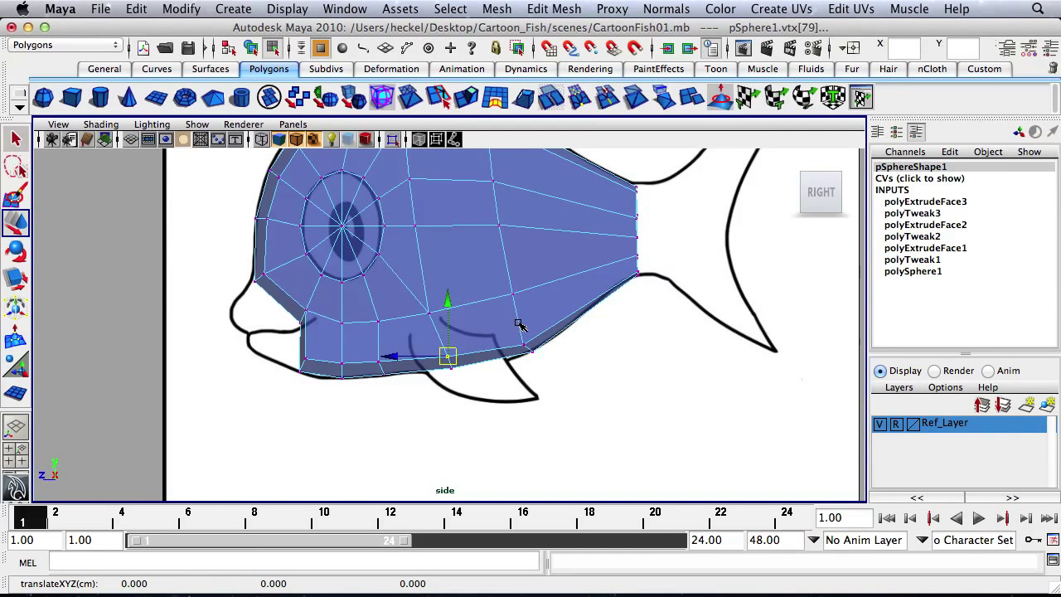
left_click_drag(527, 346, 530, 338)
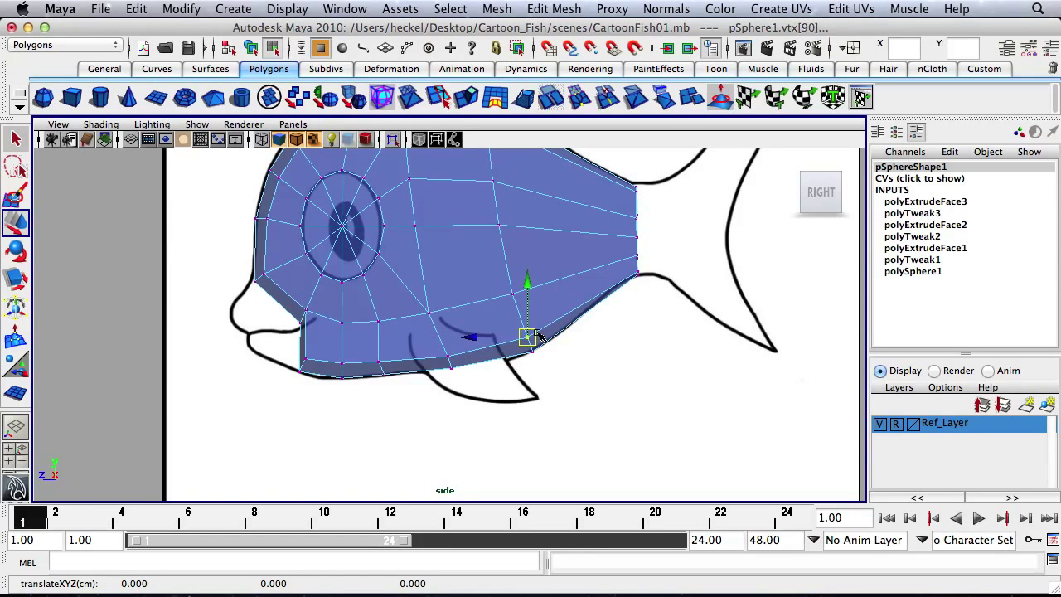
left_click(589, 332)
left_click(537, 361)
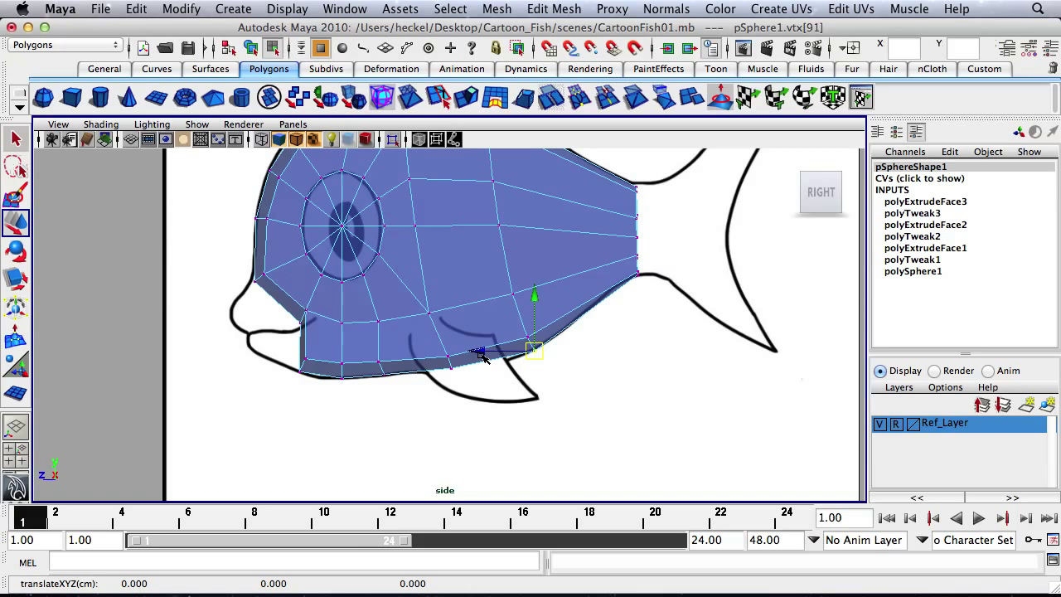
left_click_drag(434, 345, 457, 367)
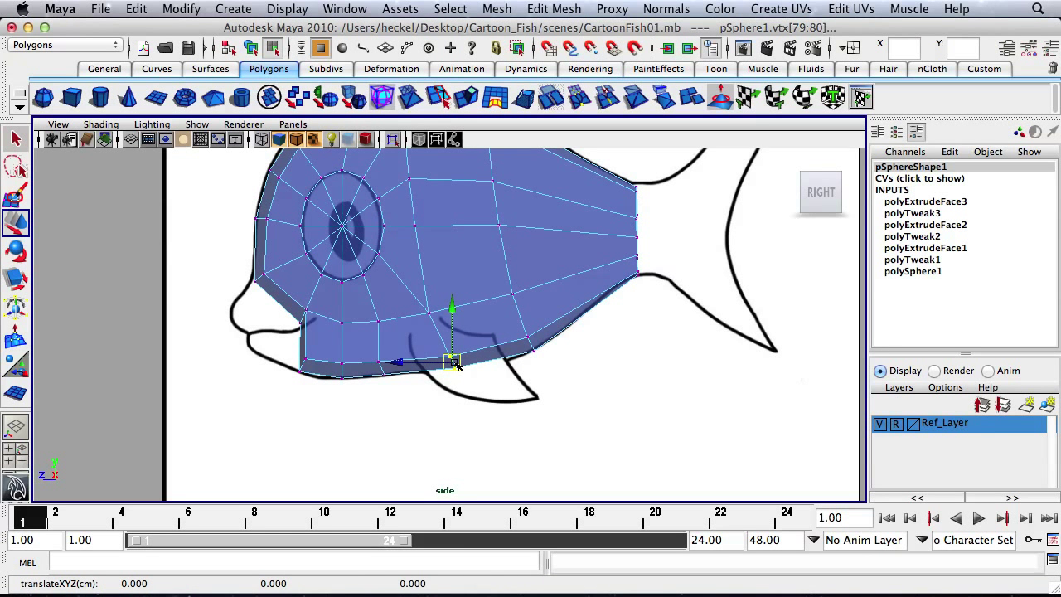
left_click(377, 363)
left_click_drag(379, 365, 385, 373)
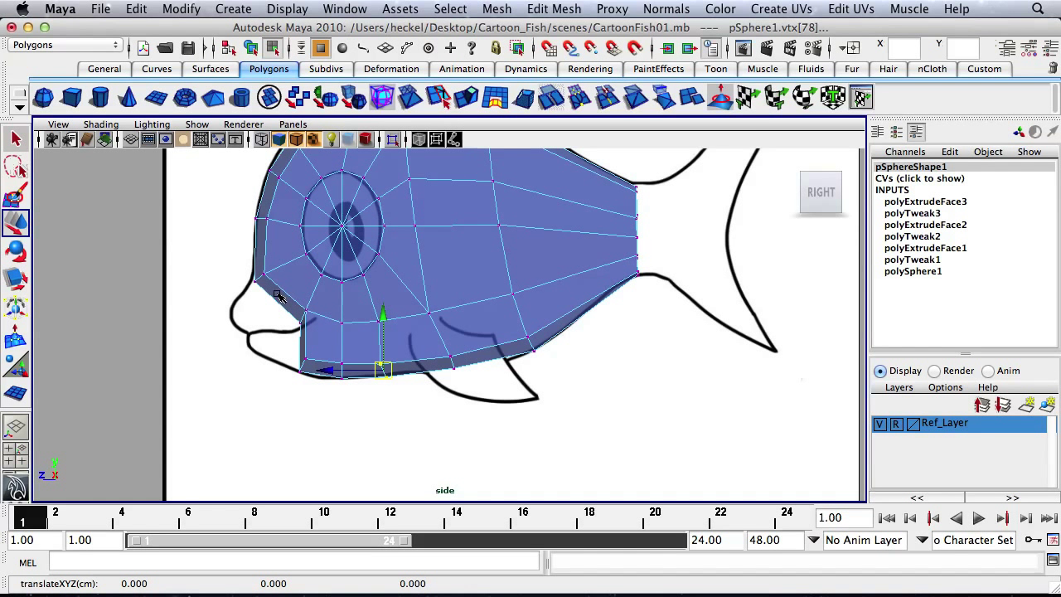
Move the front vertex near the mouth corner slightly forward toward the drawn mouth in the side view.
left_click_drag(304, 319, 296, 321)
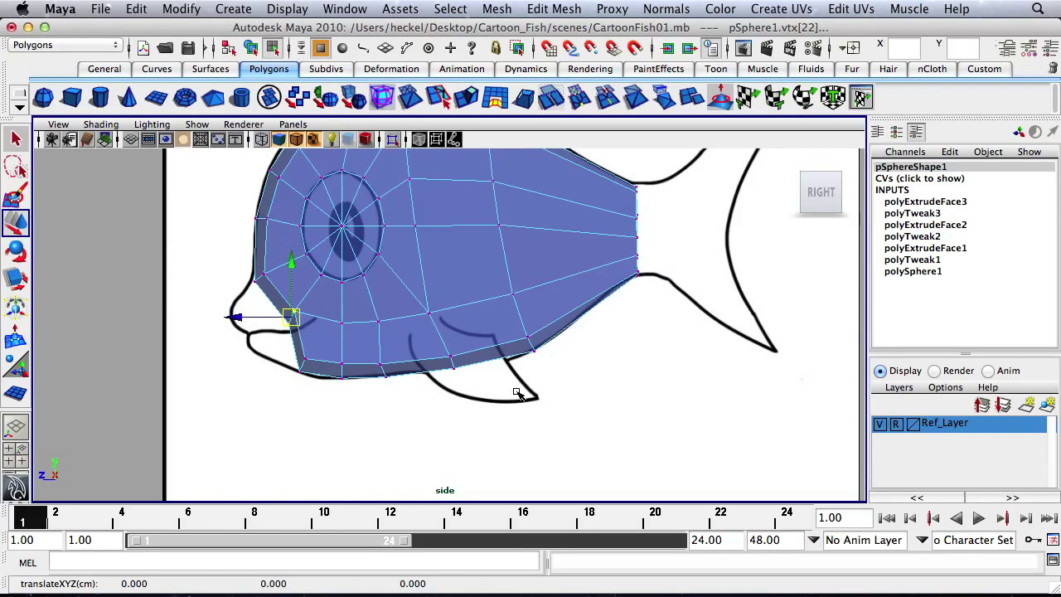
left_click(572, 342)
scroll(614, 298, "down", 5)
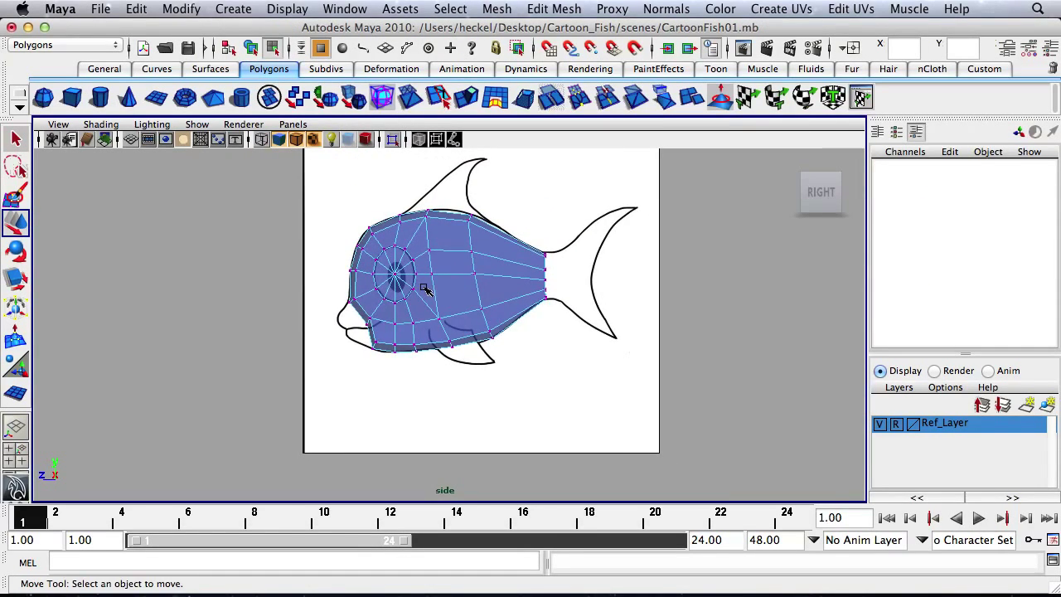
Switch to face selection in the perspective view and scale the chin faces across the body's width.
key("space")
key("space")
left_click_drag(678, 267, 444, 315, "alt")
right_click_drag(444, 315, 422, 298)
left_click(406, 273)
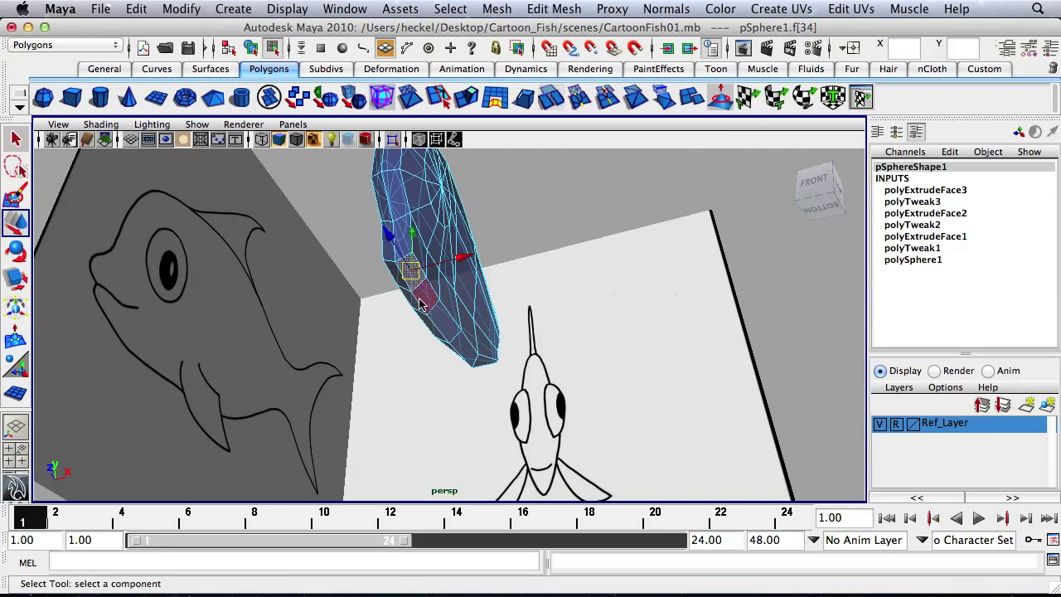
left_click(404, 284, "shift")
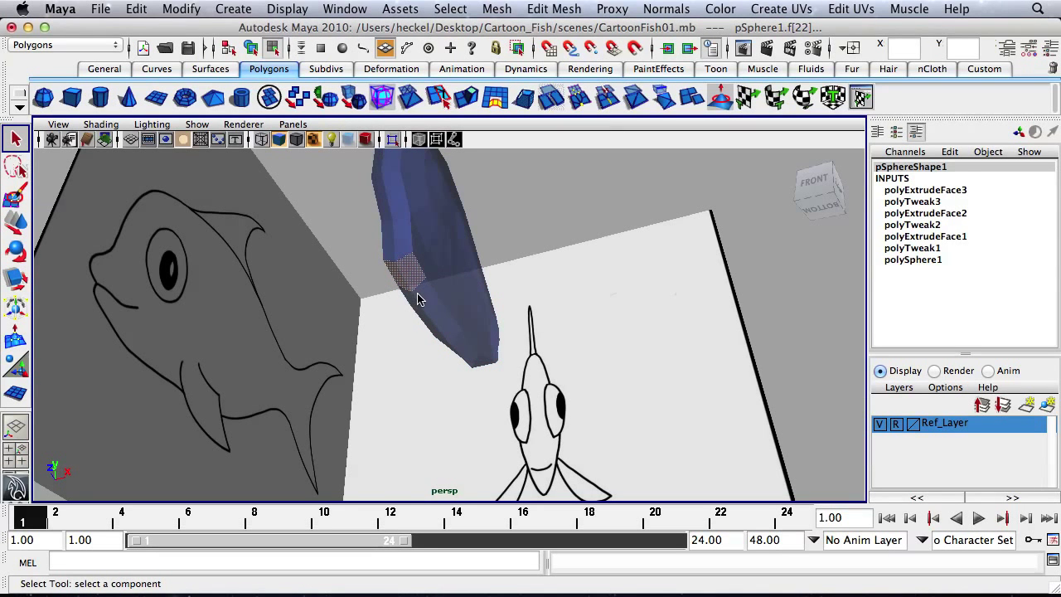
left_click_drag(412, 305, 506, 334, "alt")
key("r")
left_click_drag(381, 333, 388, 335)
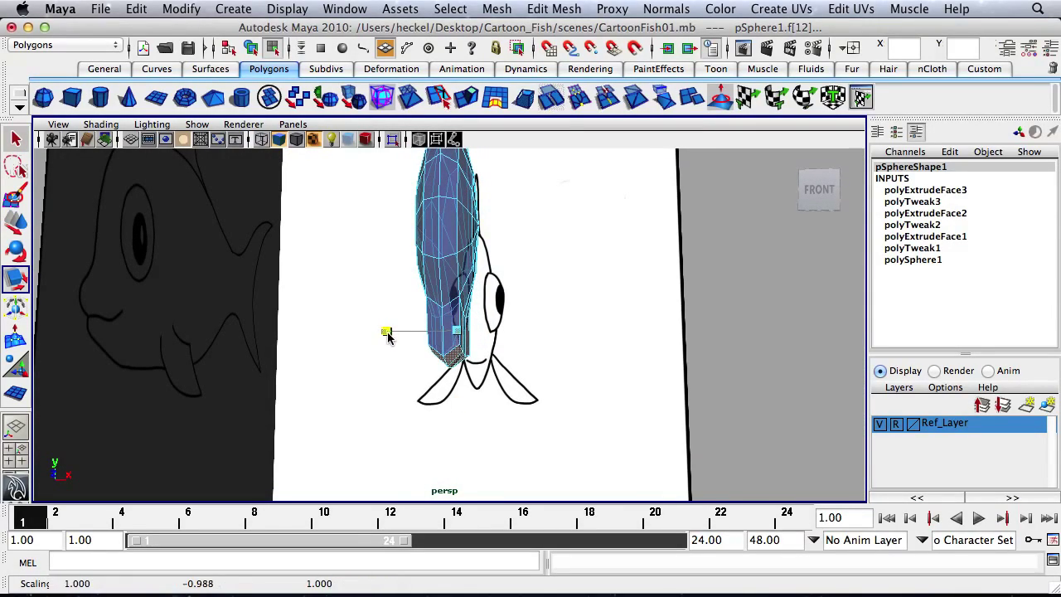
left_click_drag(466, 321, 427, 312, "alt")
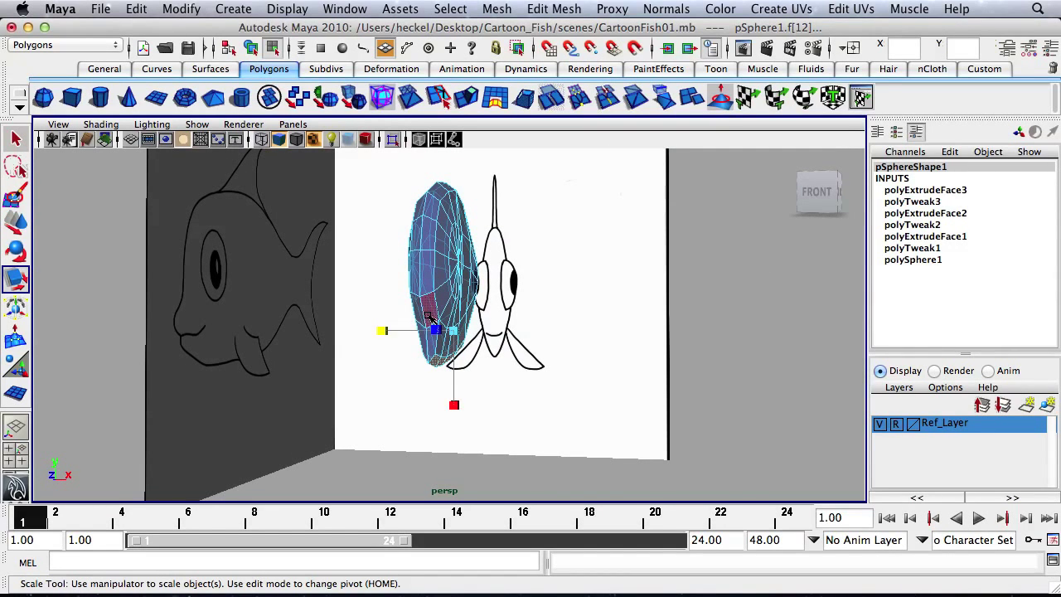
Extrude the upper and lower front faces of the mouth area and move them forward toward the drawn lips.
left_click(419, 310)
key("space")
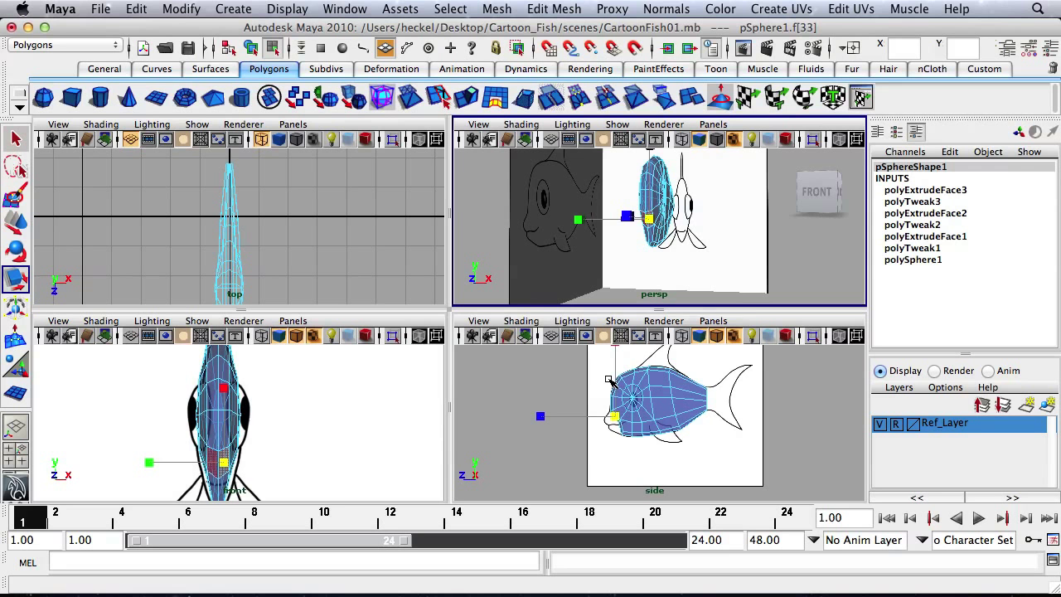
key("space")
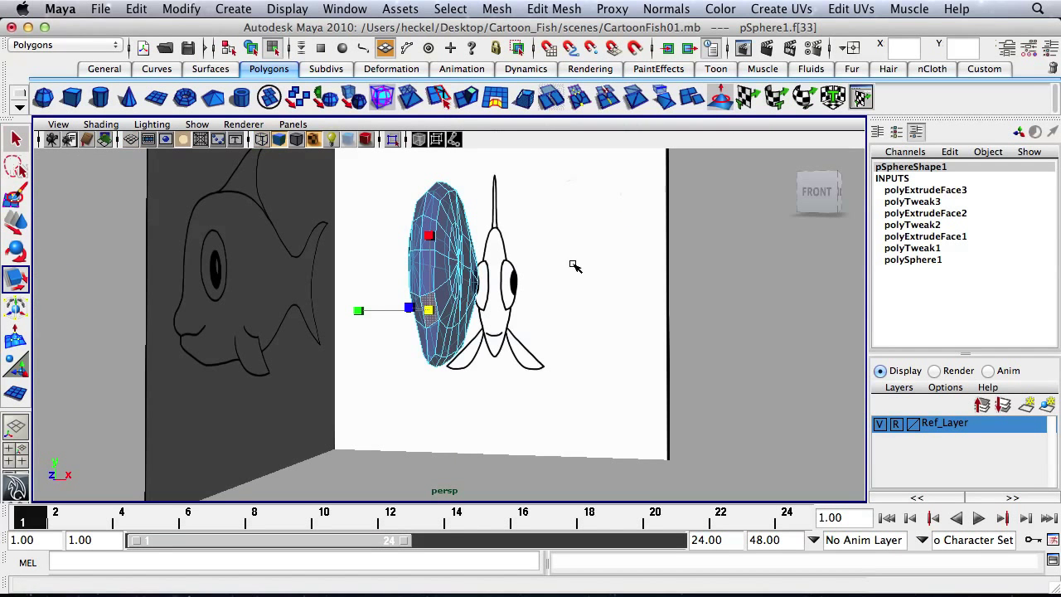
right_click_drag(399, 355, 589, 341, "alt")
key("q")
left_click(411, 342)
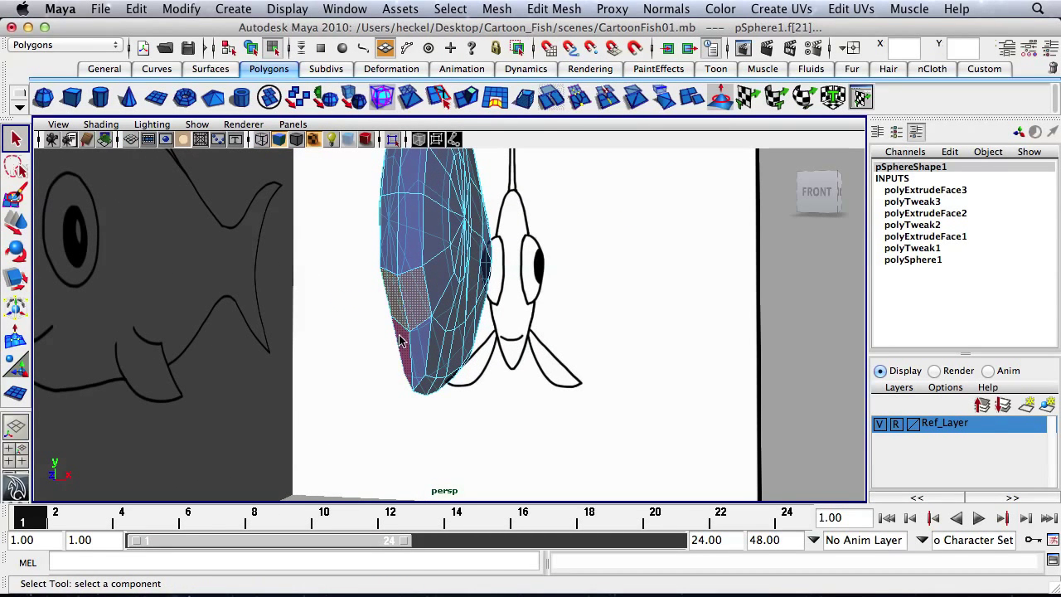
left_click_drag(583, 356, 437, 364, "alt")
key("space")
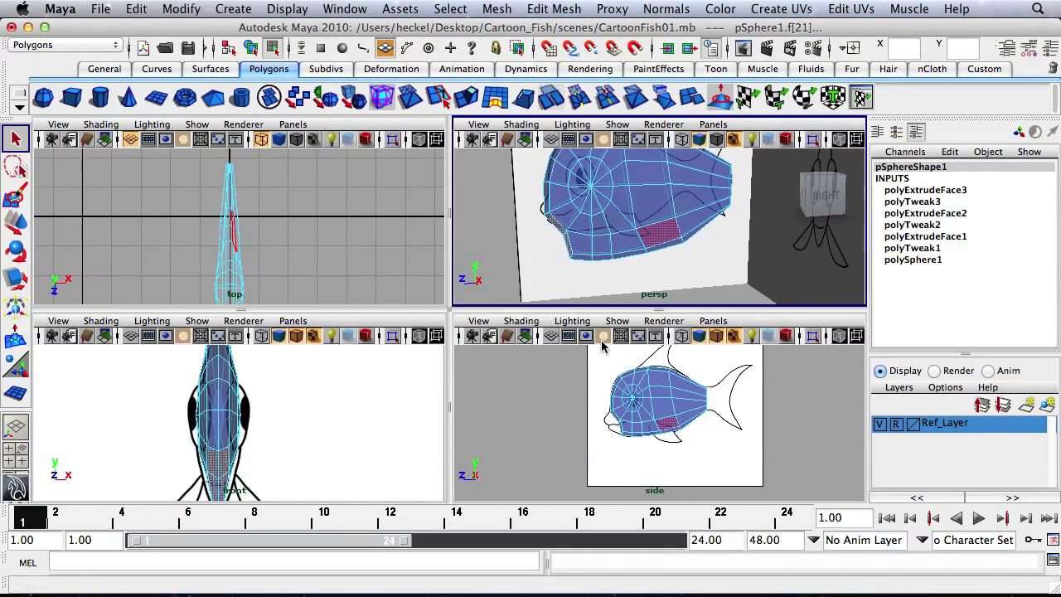
left_click(467, 98)
right_click_drag(548, 383, 788, 418, "alt")
middle_click_drag(584, 432, 671, 435, "alt")
key("w")
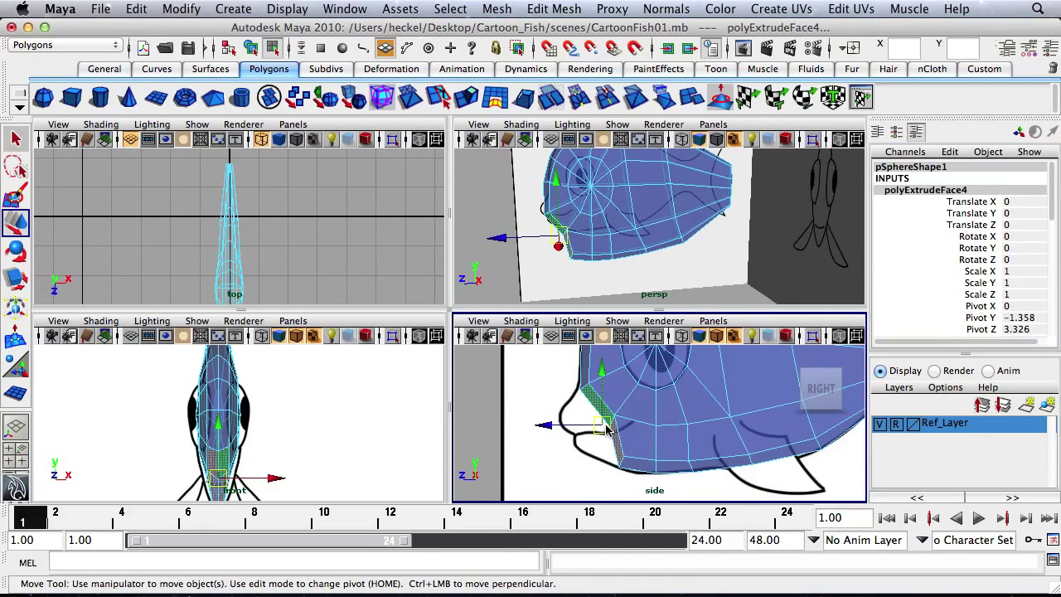
left_click_drag(597, 403, 577, 436)
Scale the extruded mouth faces down in height and depth and nudge them upward against the lip outline.
key("r")
left_click_drag(577, 362, 576, 394)
left_click_drag(502, 436, 545, 439)
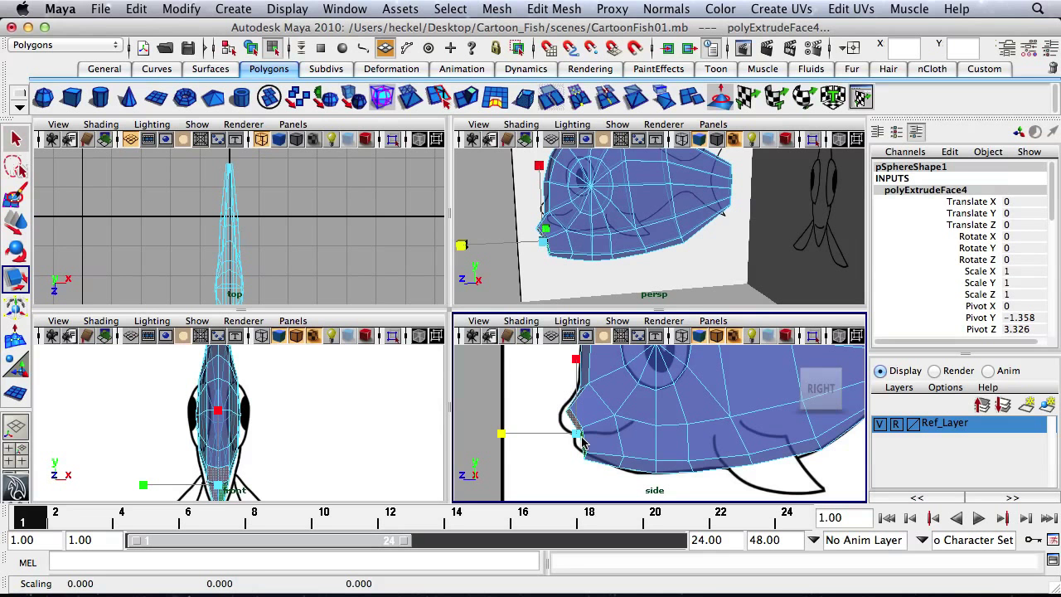
key("w")
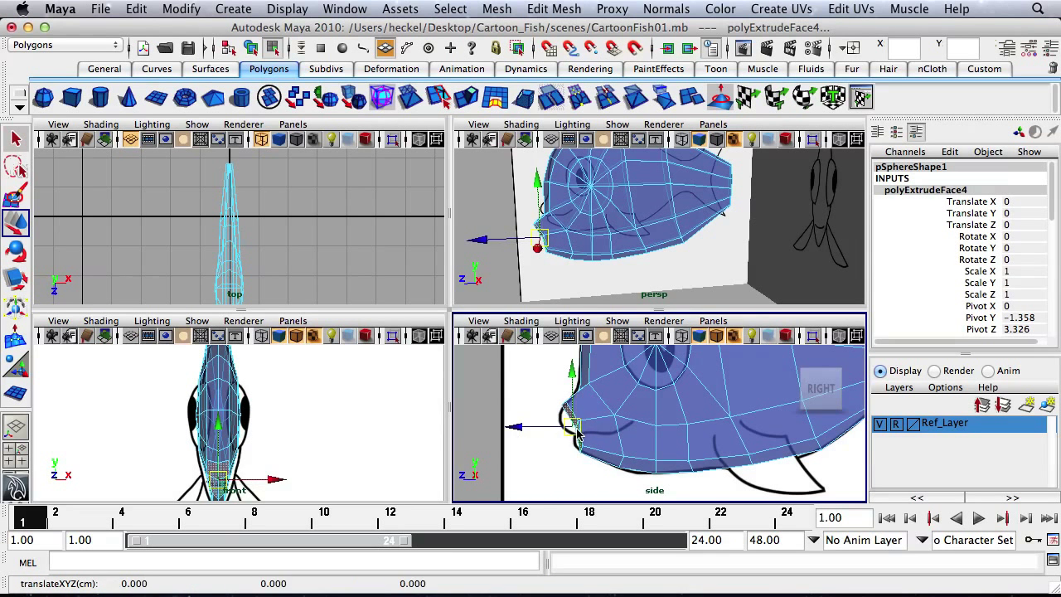
Switch to vertex selection and move the middle vertices of the mouth extrusion forward in the side view.
right_click_drag(577, 433, 666, 433, "alt")
middle_click_drag(670, 433, 715, 423, "alt")
right_click_drag(715, 423, 668, 431, "alt")
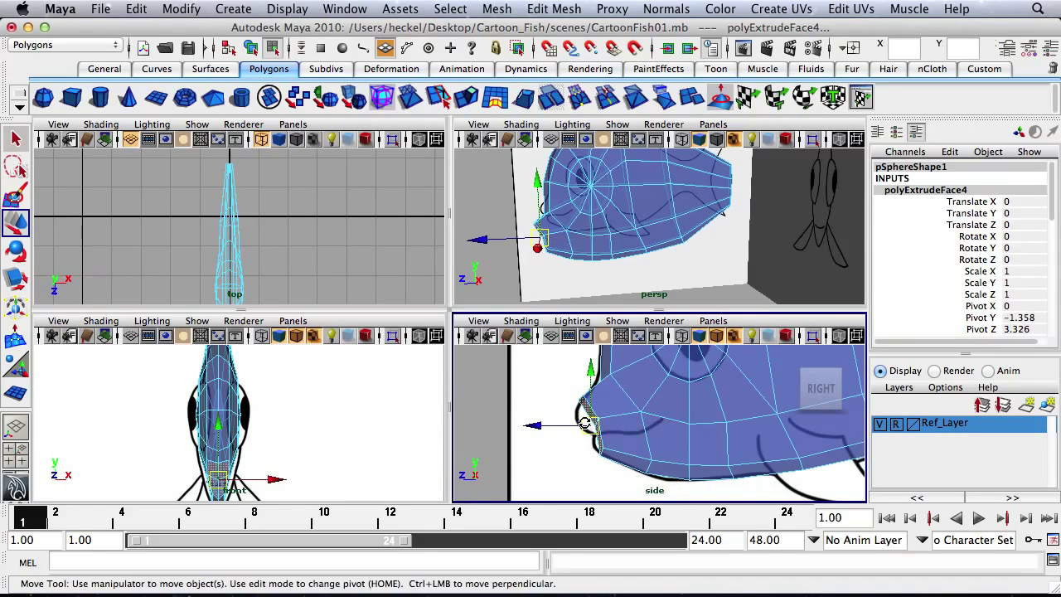
right_click_drag(584, 424, 692, 423, "alt")
right_click_drag(582, 417, 514, 266)
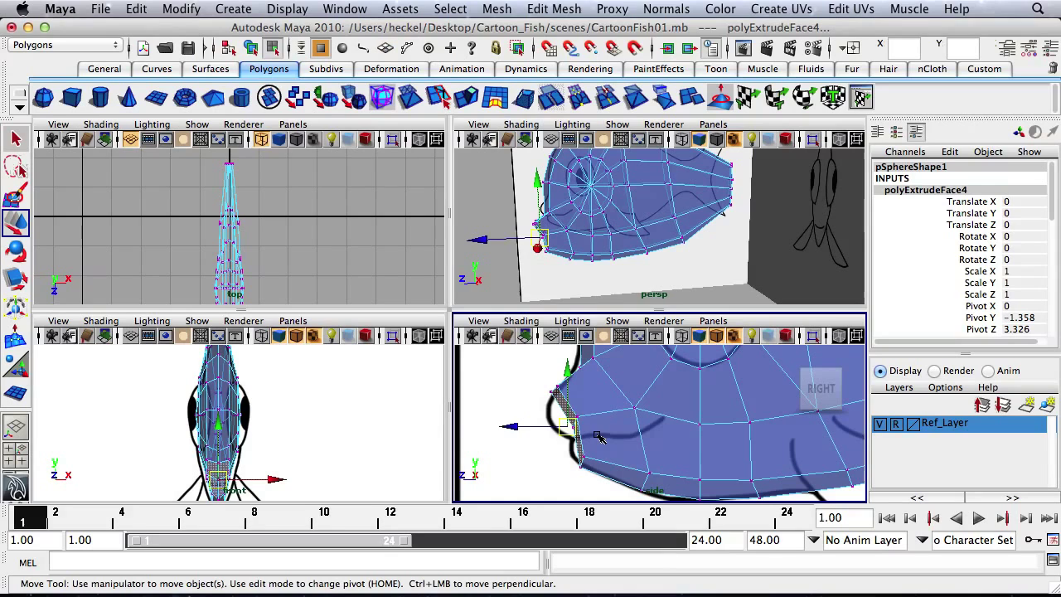
left_click_drag(586, 414, 554, 436)
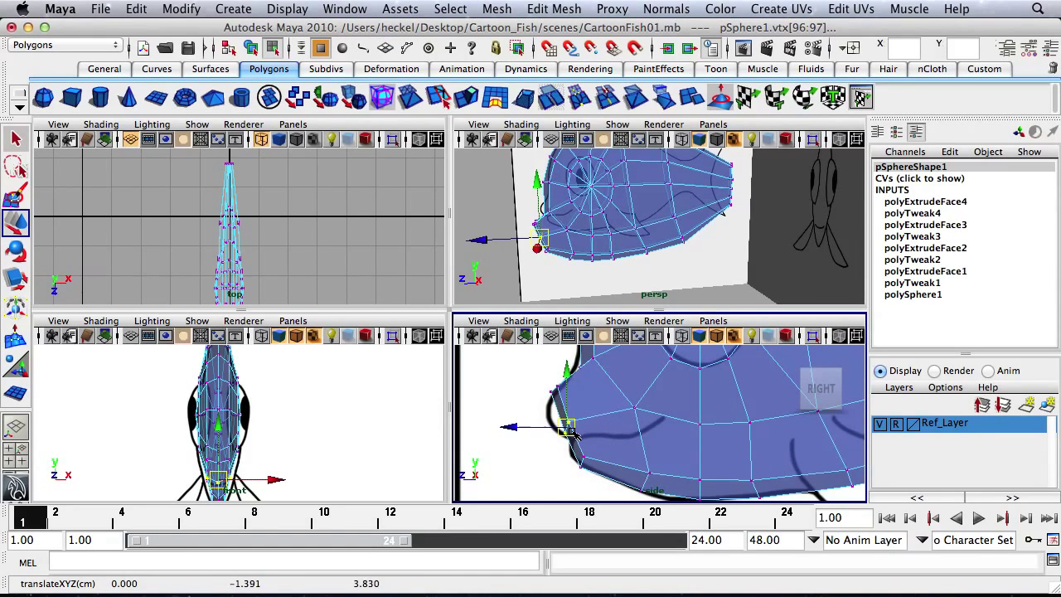
Adjust the middle mouth vertices so they sit near the crease between the drawn lips.
left_click_drag(574, 241, 704, 229, "alt")
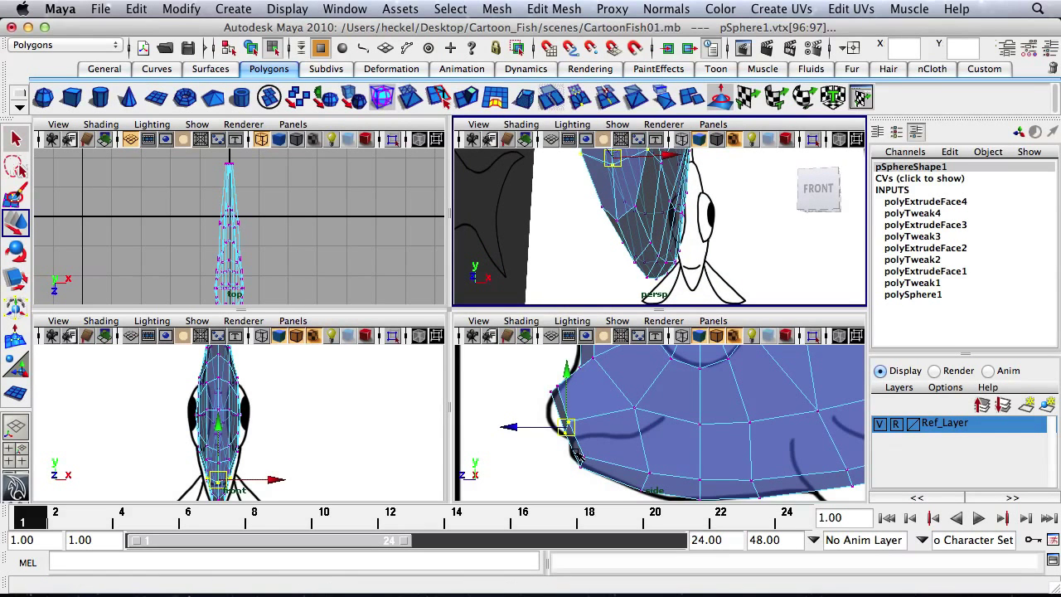
right_click_drag(555, 465, 622, 469, "alt")
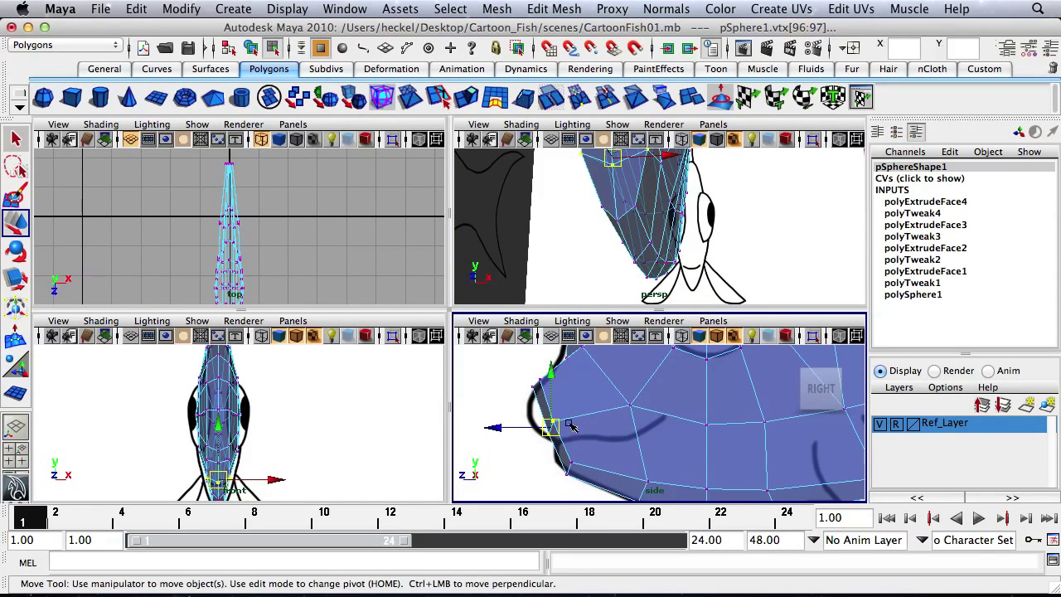
left_click(498, 410)
left_click(543, 414)
left_click(557, 426)
left_click_drag(559, 428, 568, 435)
left_click(536, 454)
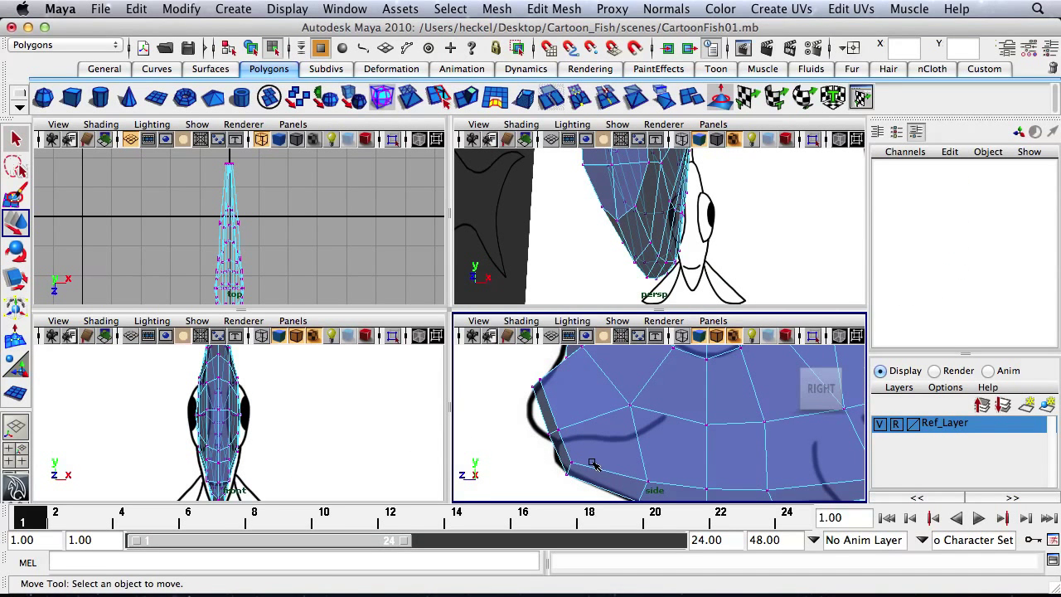
Align the top front lip vertices with the outline and pull the middle mouth vertices back into the lip crease.
left_click(535, 367)
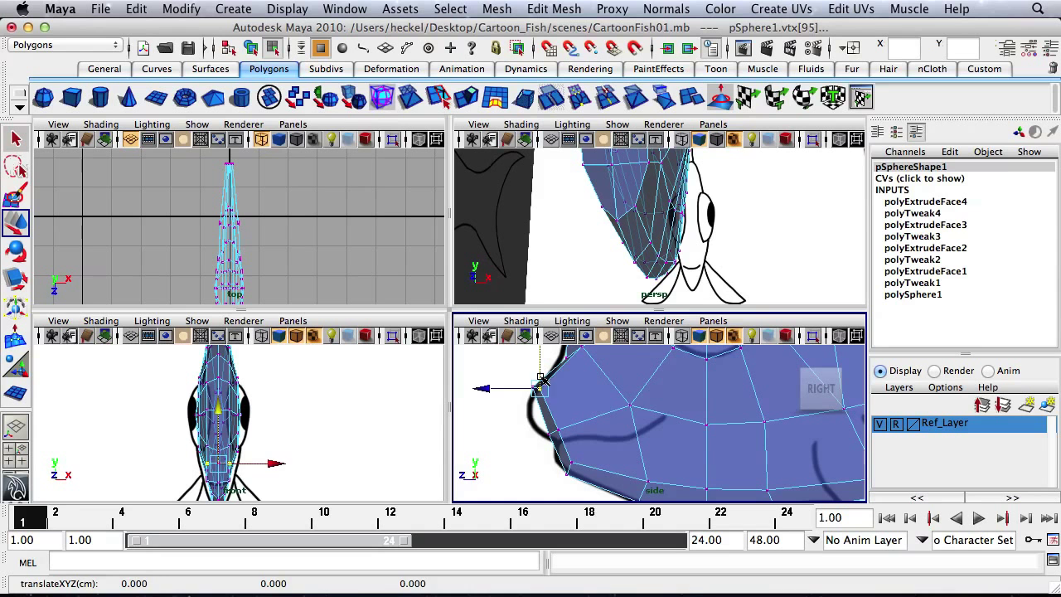
left_click(524, 434)
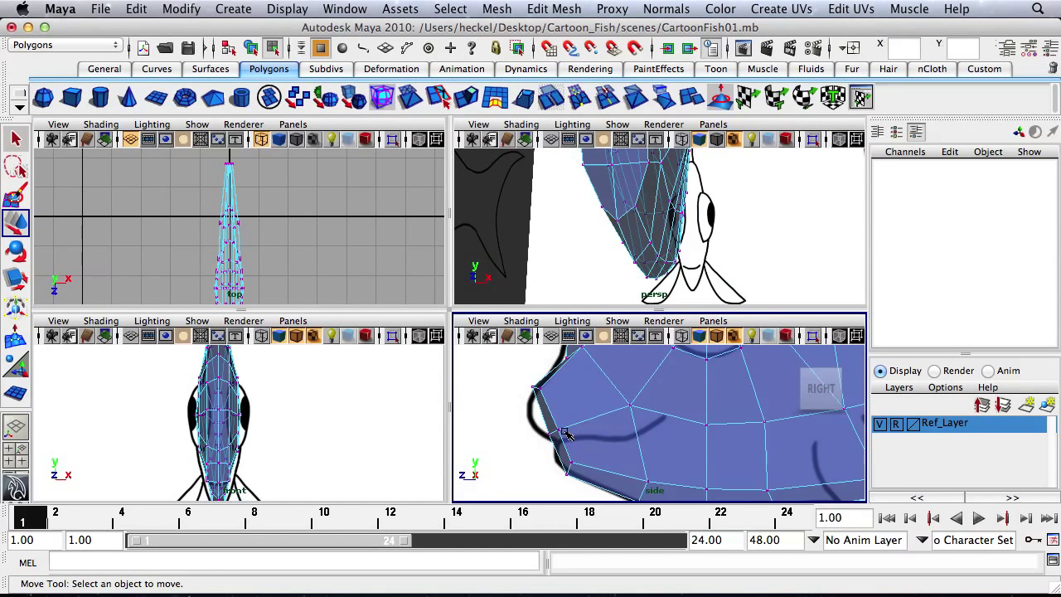
left_click(563, 434)
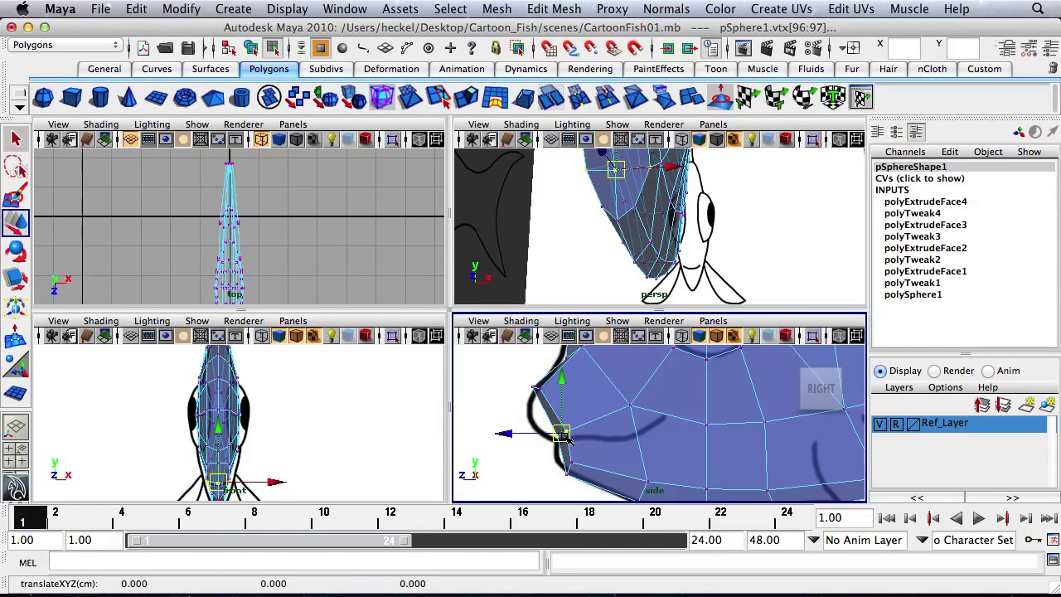
Select the two top front vertices of the mouth, scale them closer together across the width and lower them slightly.
left_click_drag(631, 189, 594, 246, "alt")
left_click(652, 208)
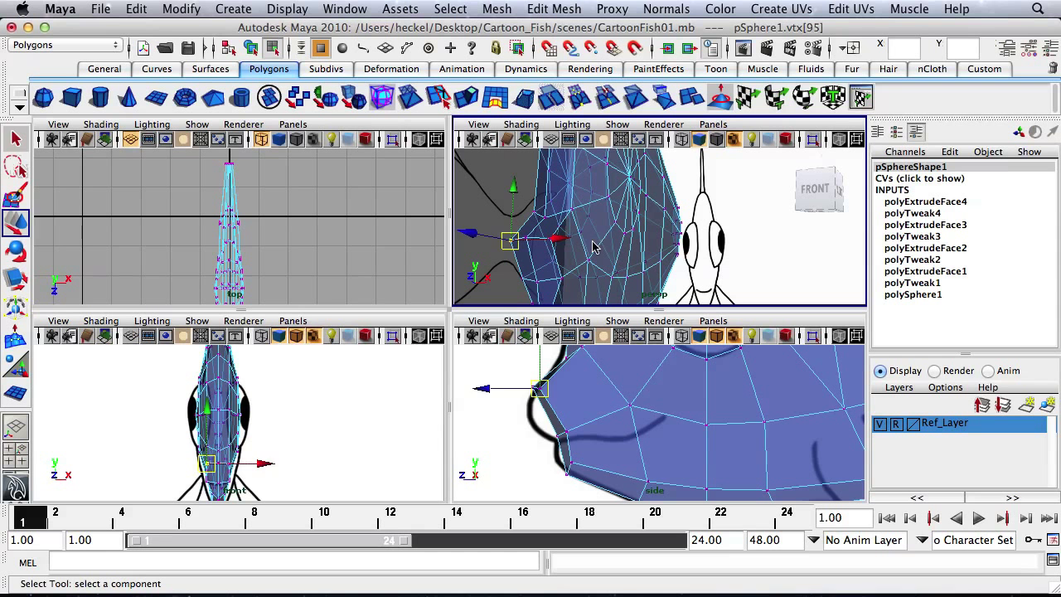
key("q")
left_click(551, 239, "shift")
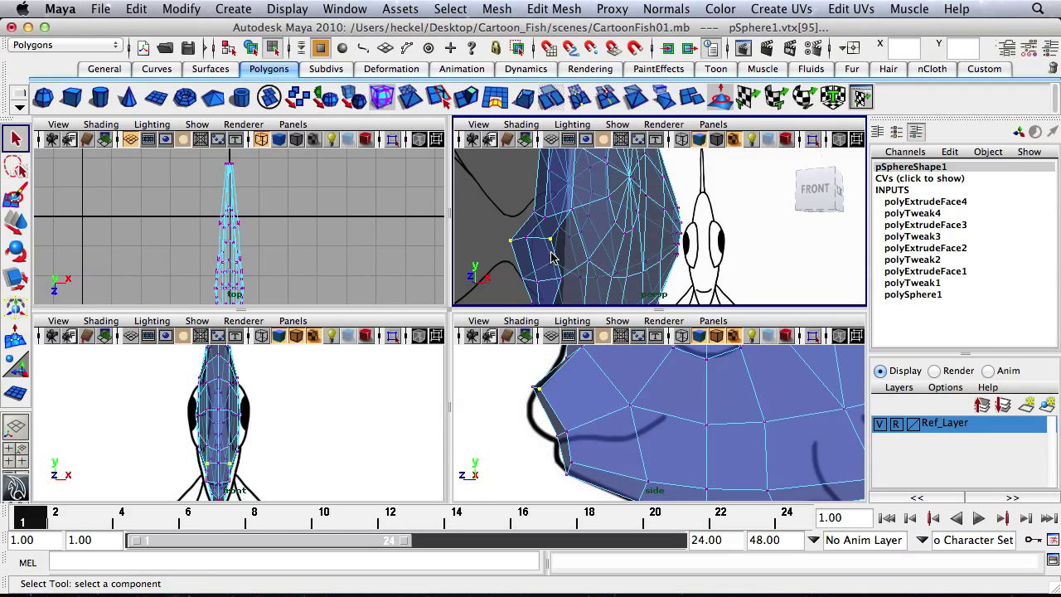
key("r")
left_click_drag(468, 247, 495, 248)
left_click_drag(569, 256, 594, 244, "alt")
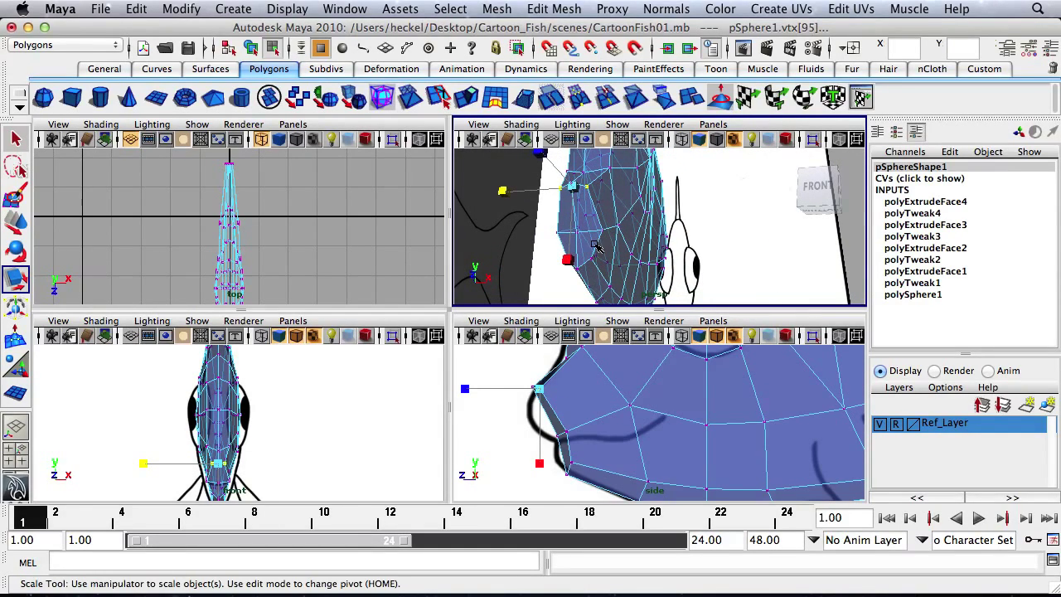
key("w")
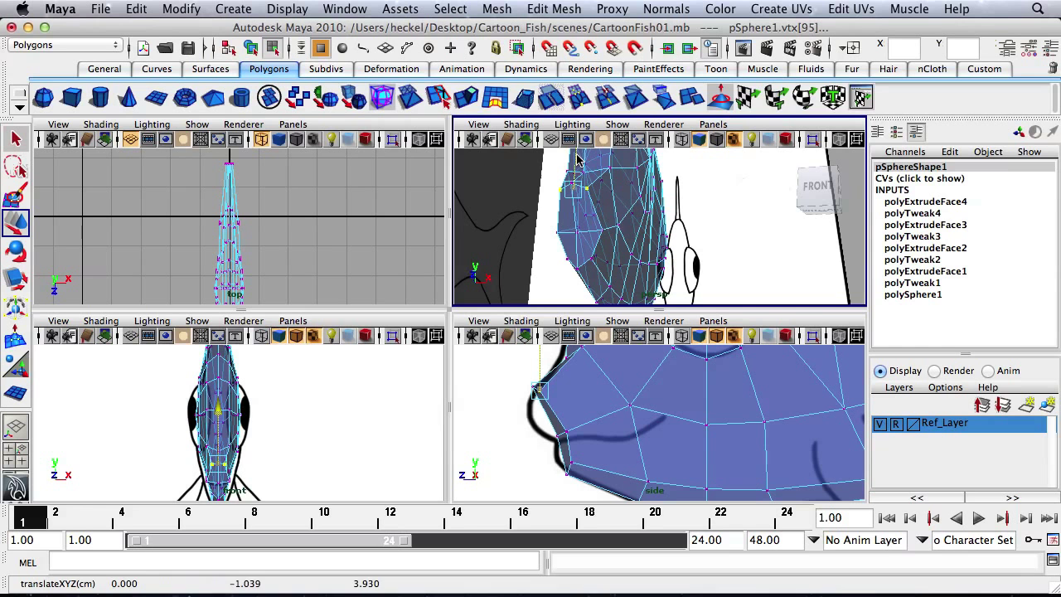
left_click_drag(577, 155, 577, 161)
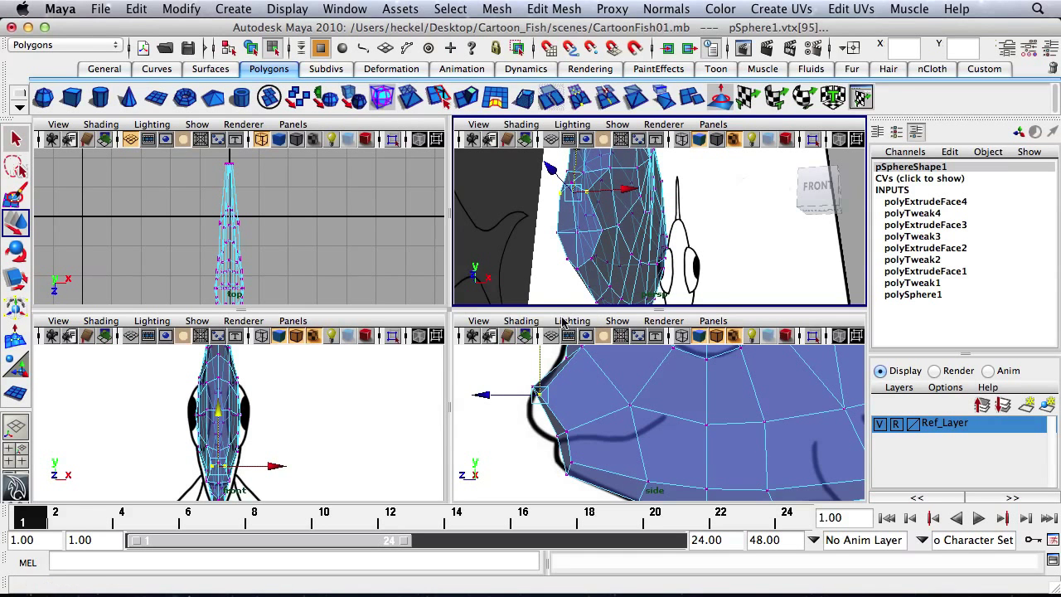
Switch to face selection and select the two upper front faces of the mouth in the perspective view.
middle_click_drag(580, 415, 580, 389, "alt")
left_click_drag(587, 201, 578, 226, "alt")
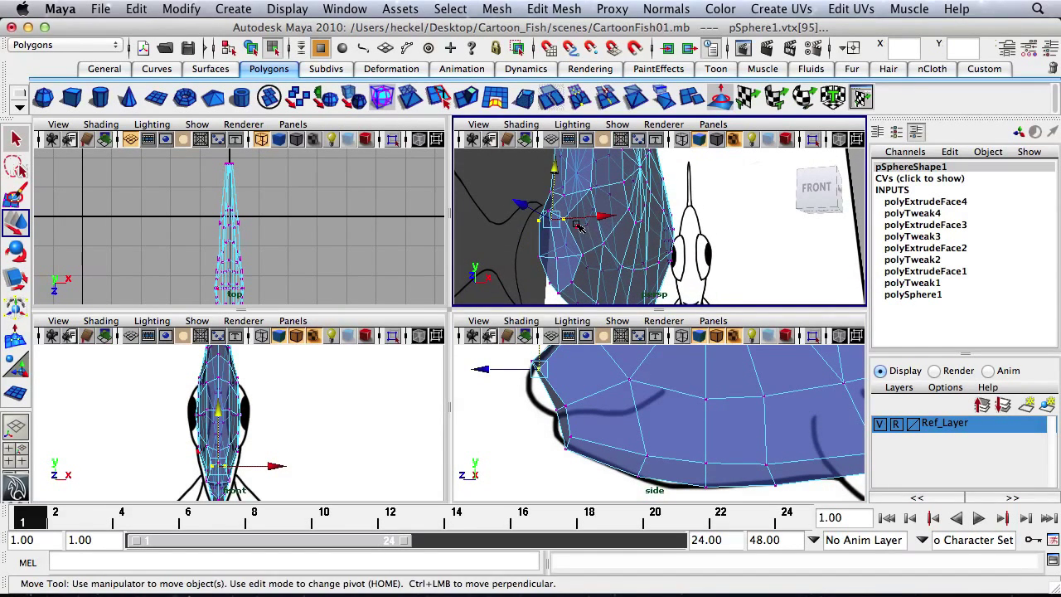
key("q")
right_click(562, 238)
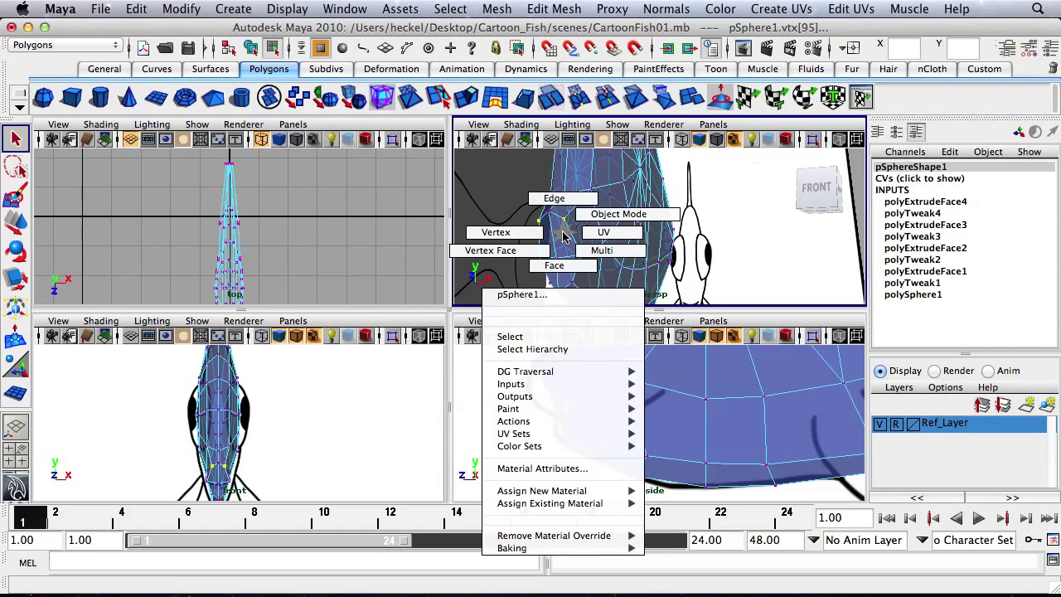
right_click_drag(563, 266, 564, 270)
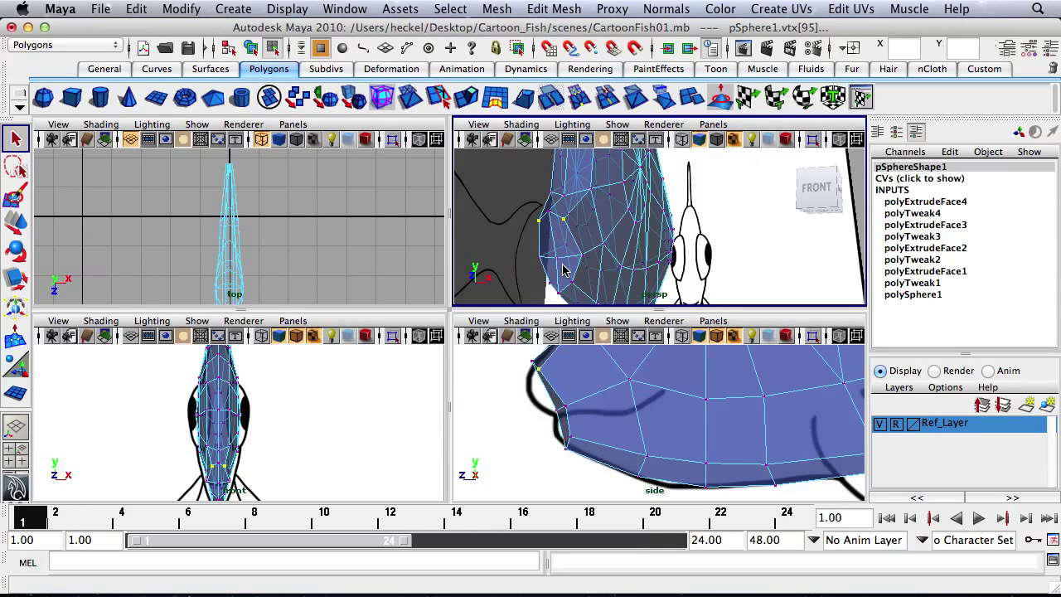
left_click(562, 239)
left_click(546, 240, "shift")
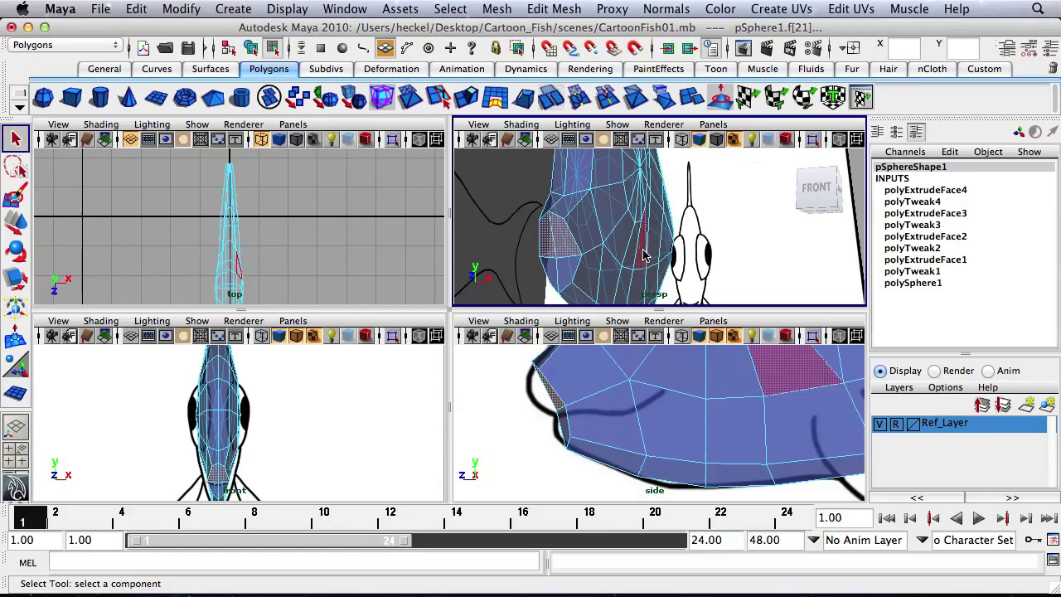
Extrude the two upper mouth faces forward and scale them down uniformly to about 0.73 to form the upper lip.
left_click_drag(645, 259, 696, 228, "alt")
key("space")
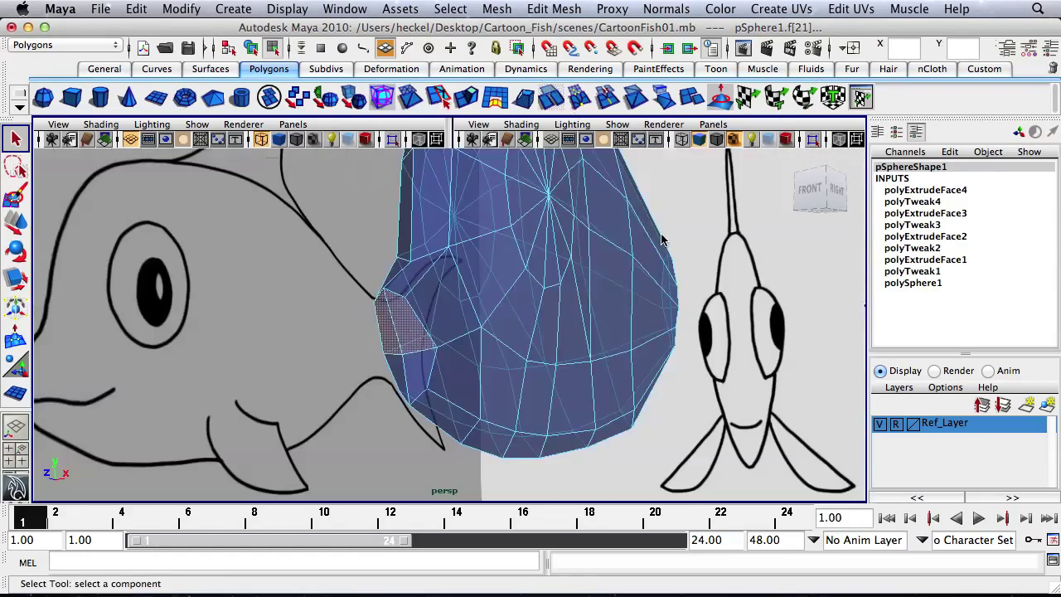
right_click_drag(524, 317, 502, 312, "alt")
mouse_move(502, 310)
left_mouse_down("alt")
mouse_move(398, 334)
mouse_move(499, 328)
left_mouse_up("alt")
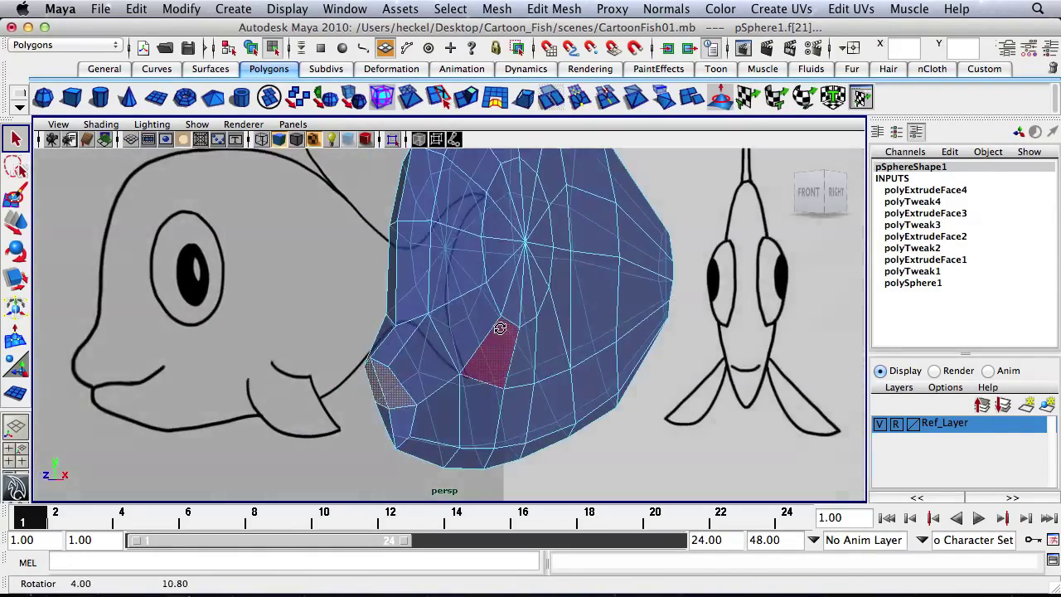
right_click_drag(626, 315, 486, 301, "alt")
left_click_drag(487, 315, 509, 283, "alt")
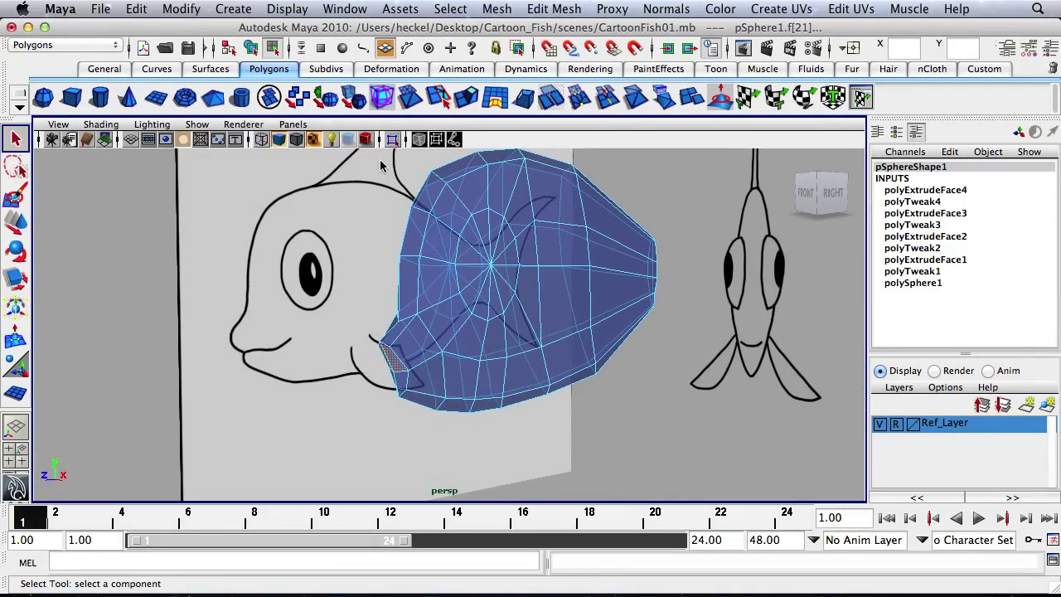
left_click(467, 97)
right_click_drag(309, 365, 455, 375, "alt")
middle_click_drag(455, 374, 505, 317, "alt")
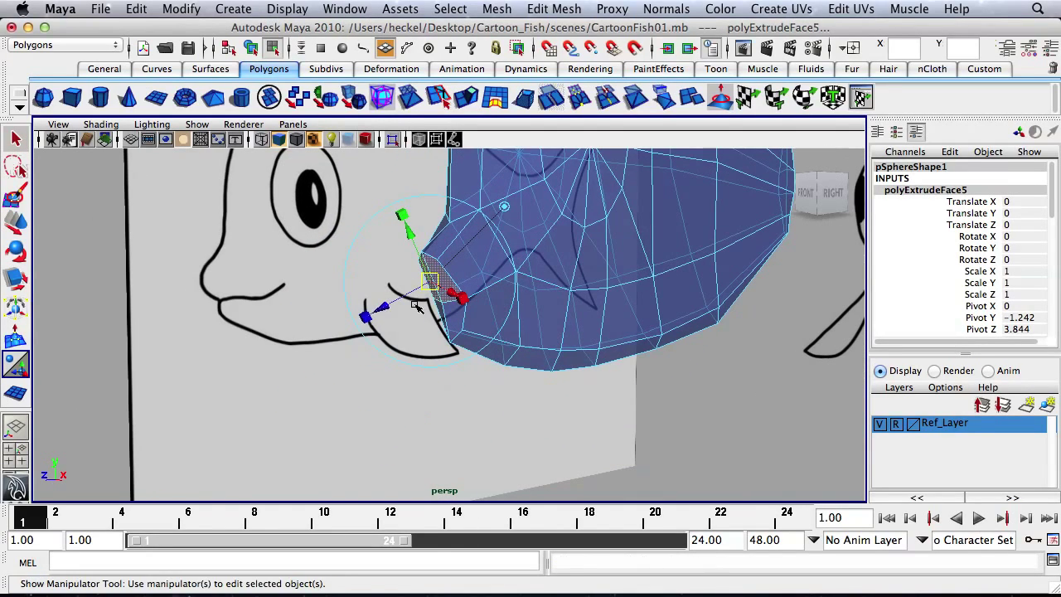
left_click(385, 307)
left_click(370, 308)
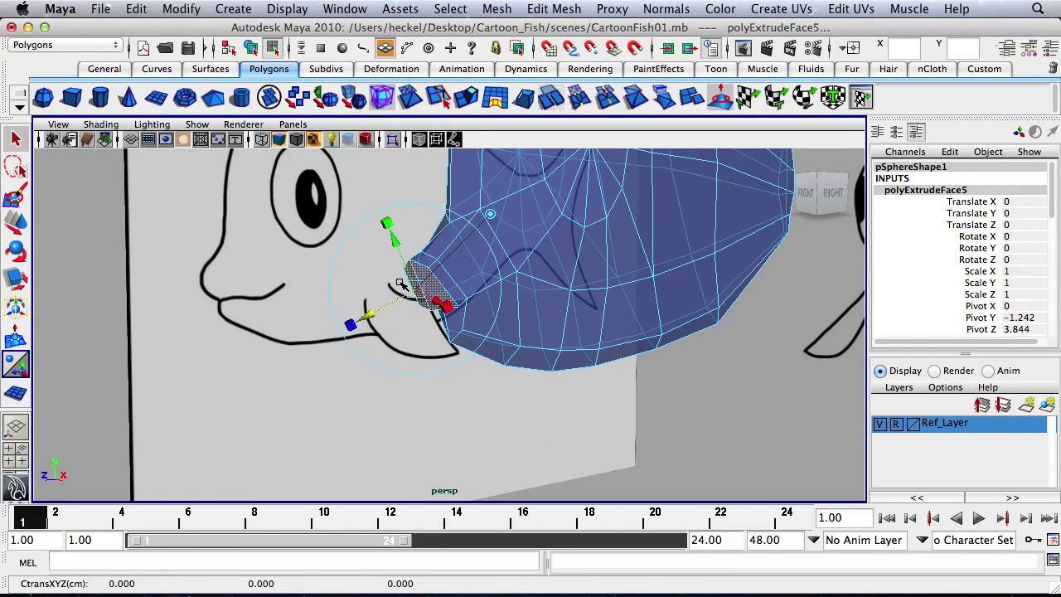
left_click(386, 222)
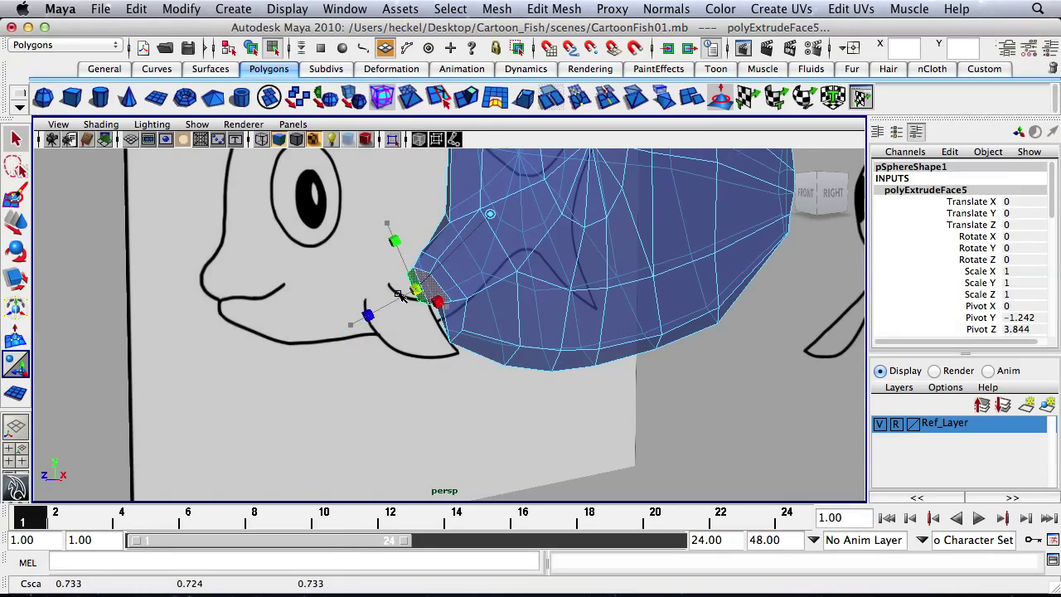
left_click_drag(396, 295, 547, 253)
Select the two front faces below the upper lip, extrude them forward and scale them uniformly to about 0.6 for the lower lip.
key("q")
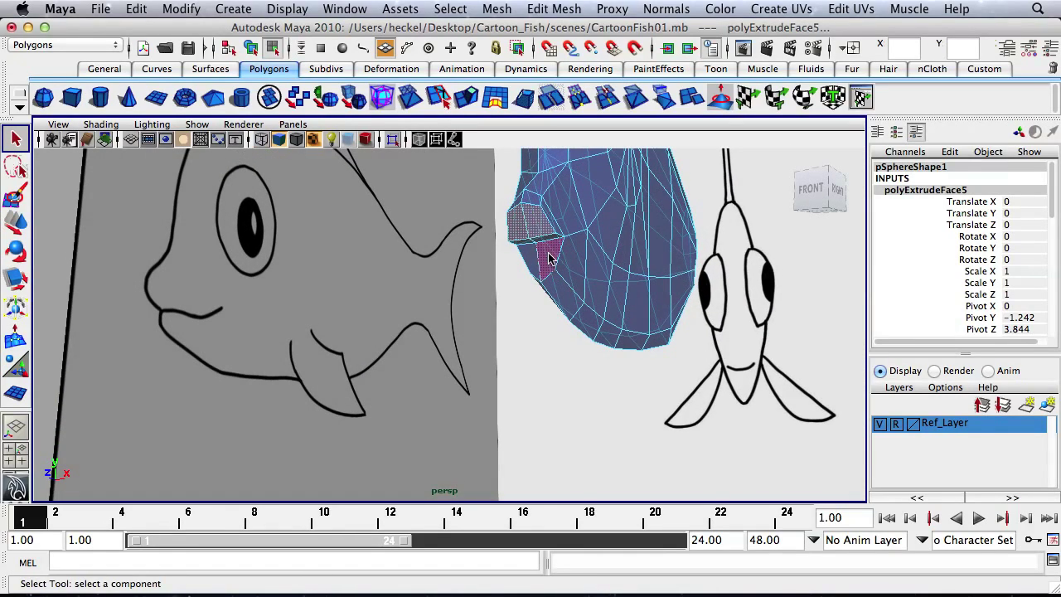
left_click(527, 256)
left_click_drag(583, 328, 452, 214, "alt")
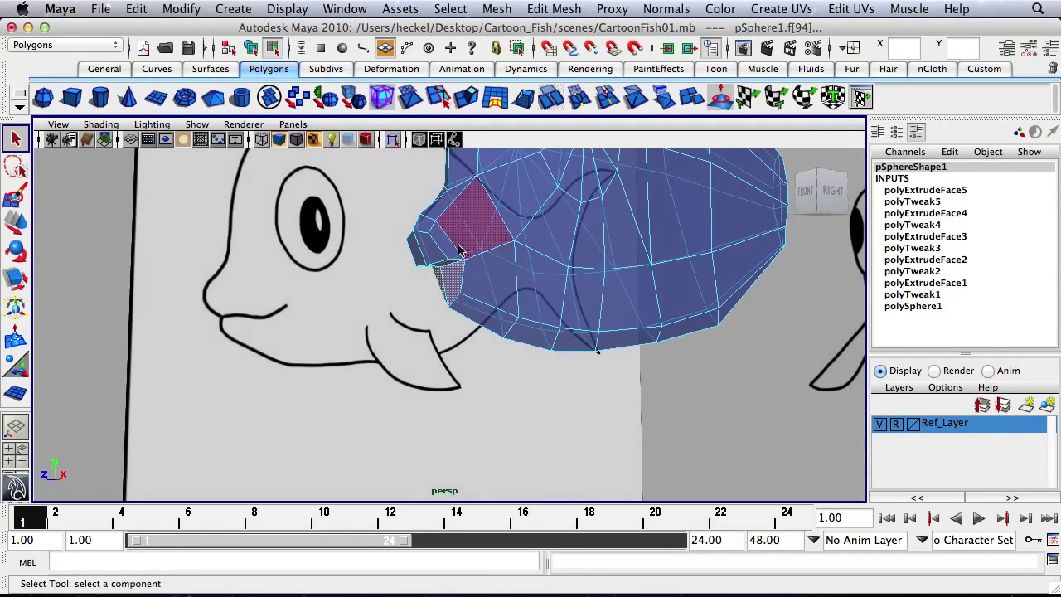
left_click(471, 97)
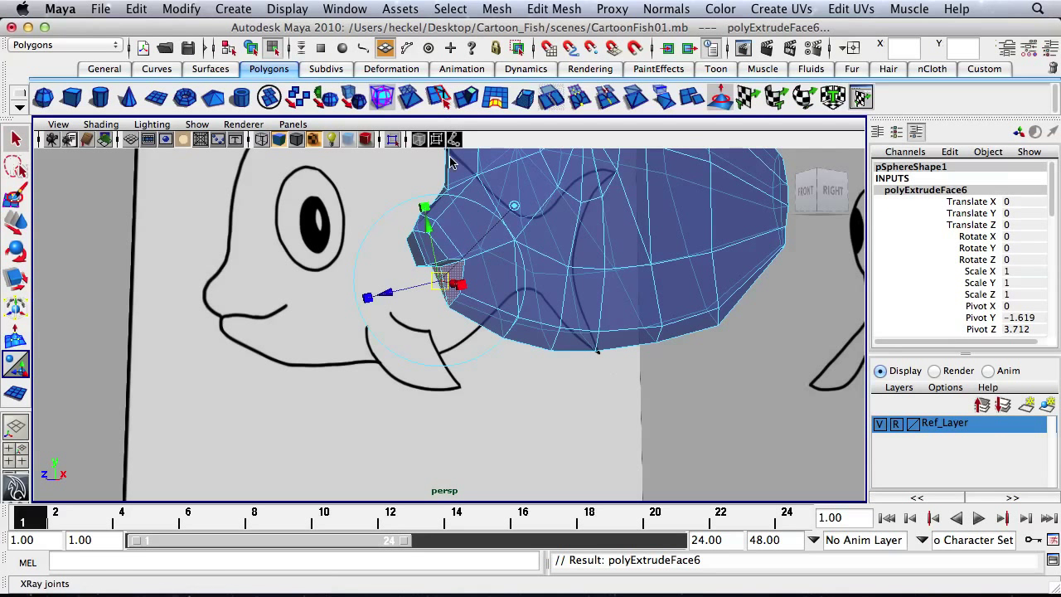
mouse_move(394, 292)
left_mouse_down()
mouse_move(374, 296)
mouse_move(400, 290)
left_mouse_up()
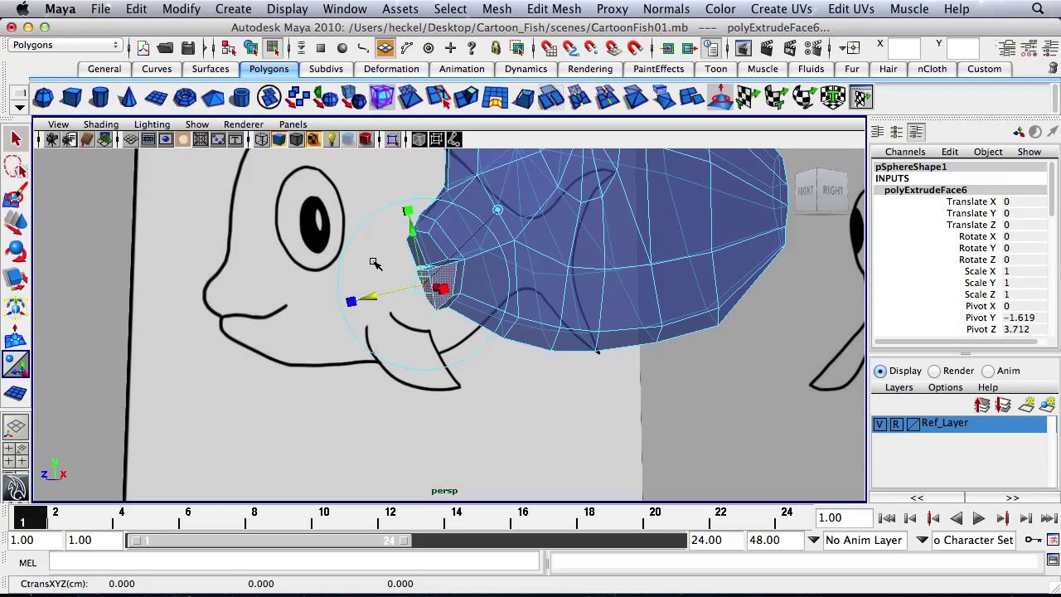
left_click(351, 301)
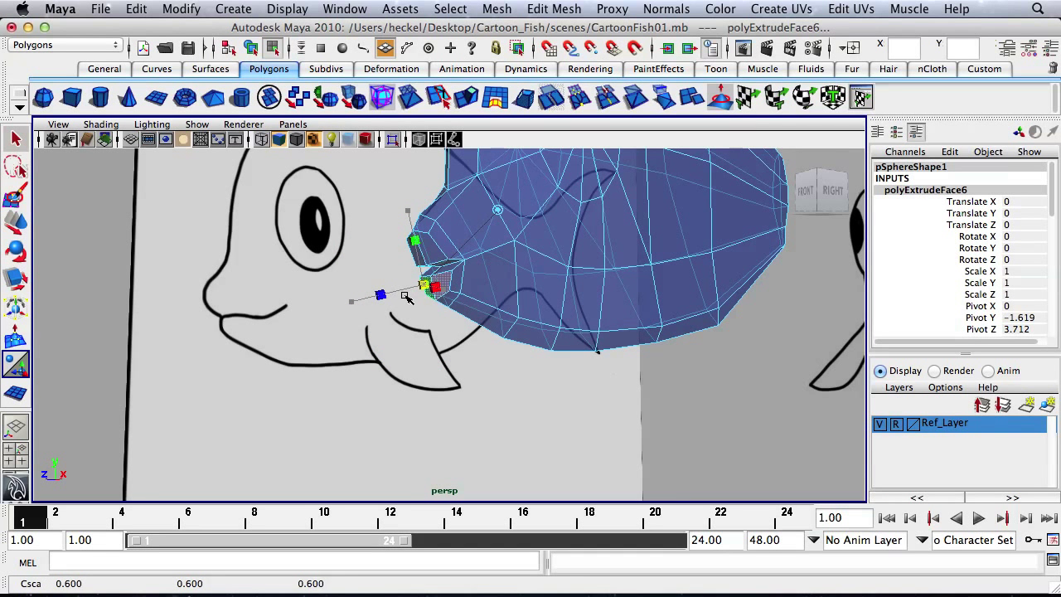
left_click(406, 296)
left_click(497, 395)
key("space")
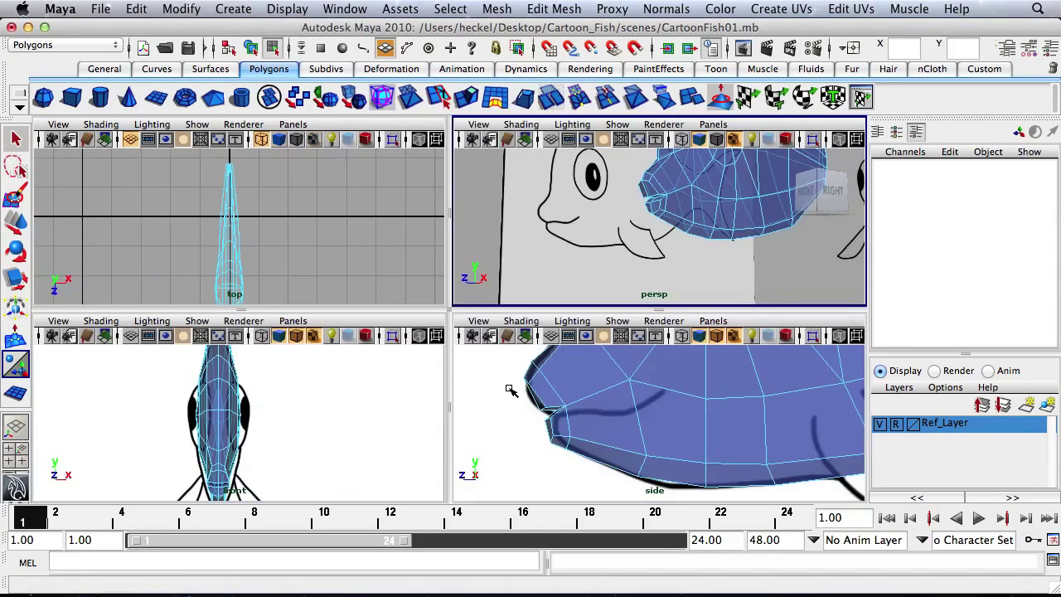
key("space")
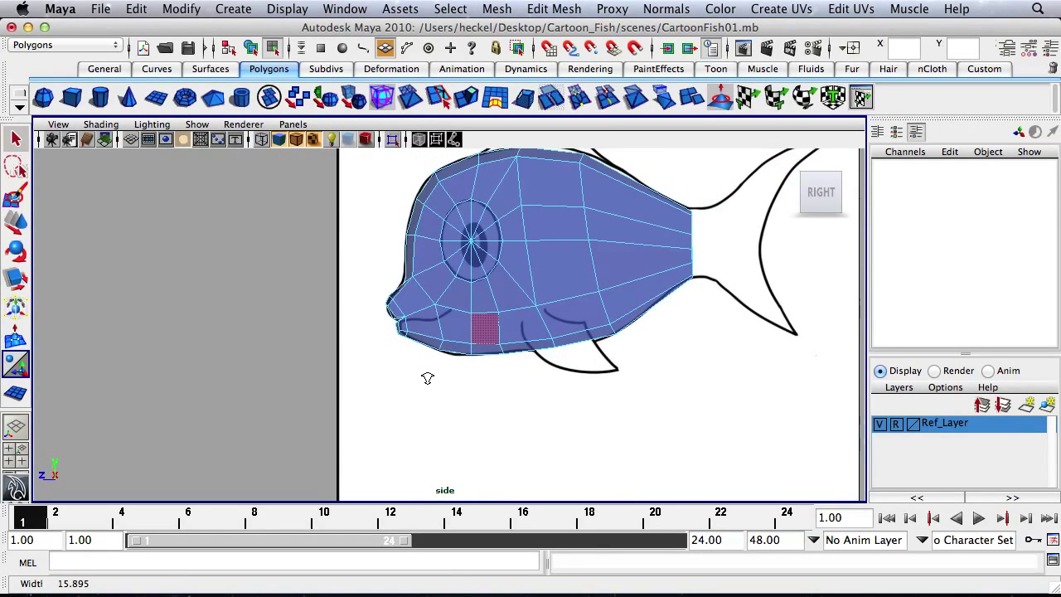